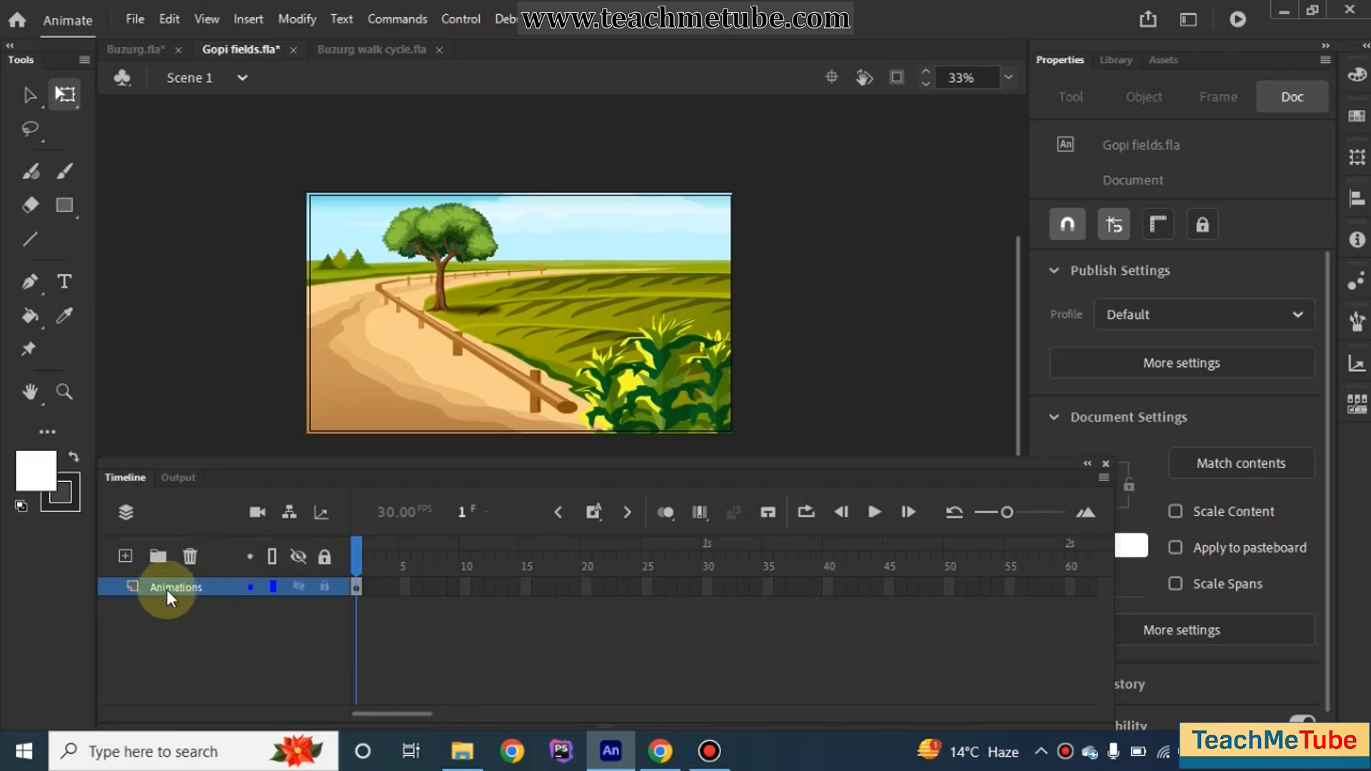
Step: Extend the Animations layer in Scene 1 to frame 300 and return to frame 1
{"action": "double_click", "coordinate": [581, 326]}
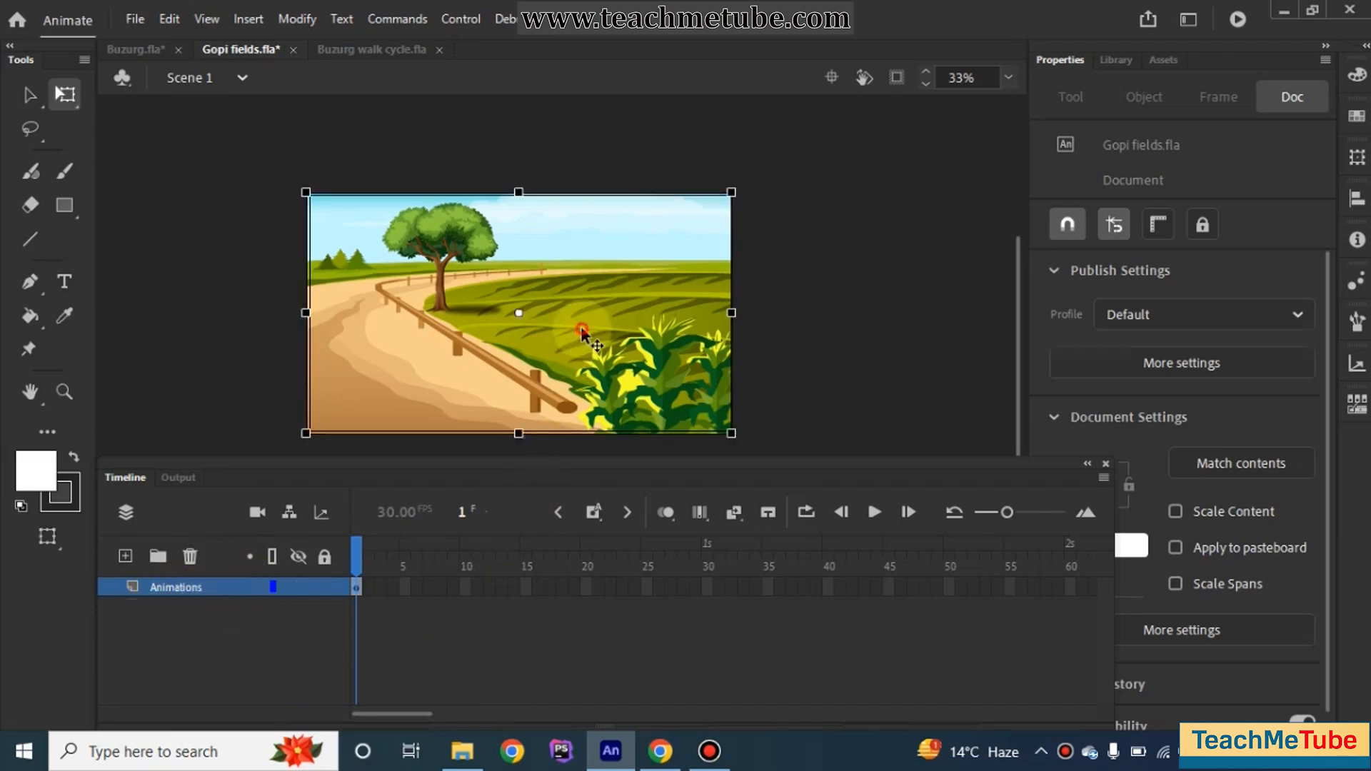
{"action": "double_click", "coordinate": [894, 259]}
{"action": "left_click_drag", "start_coordinate": [367, 714], "coordinate": [747, 712]}
{"action": "left_click", "coordinate": [598, 587]}
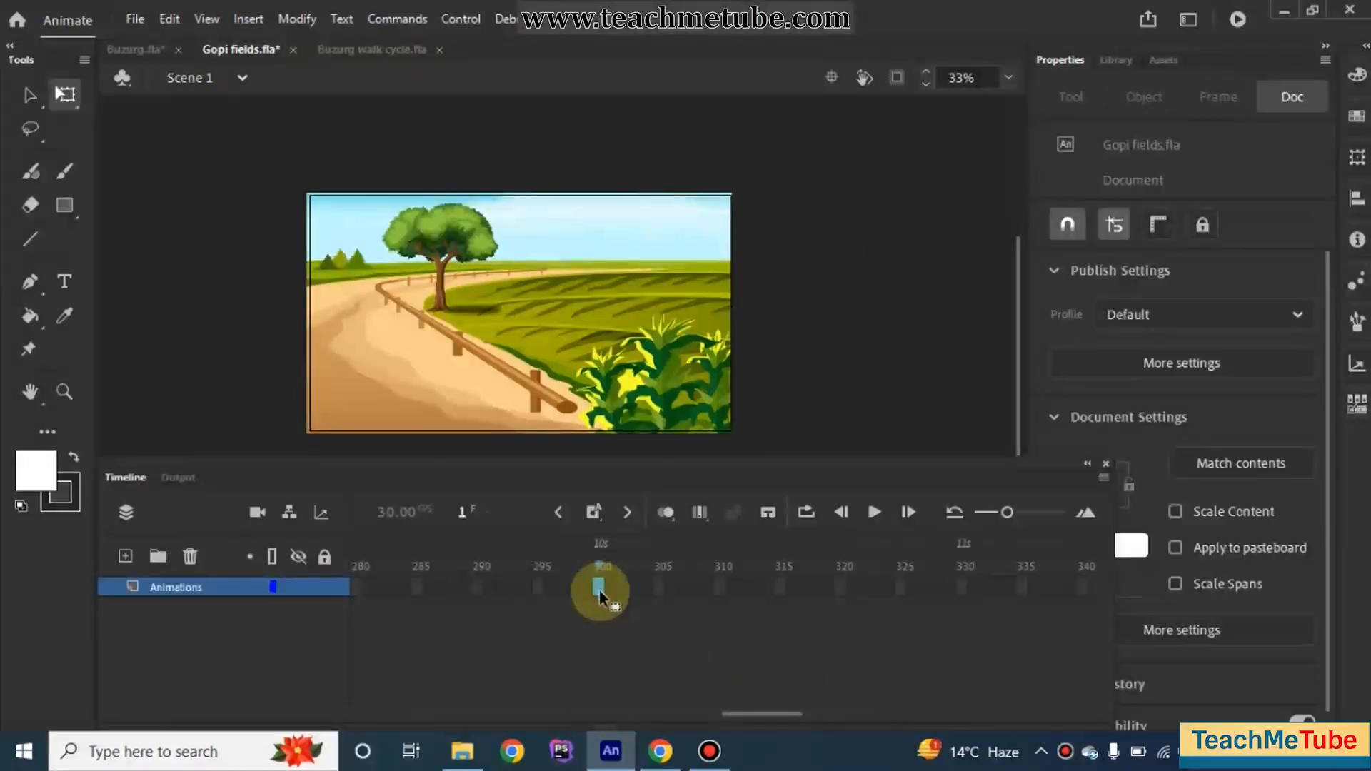
{"action": "key", "text": "F5"}
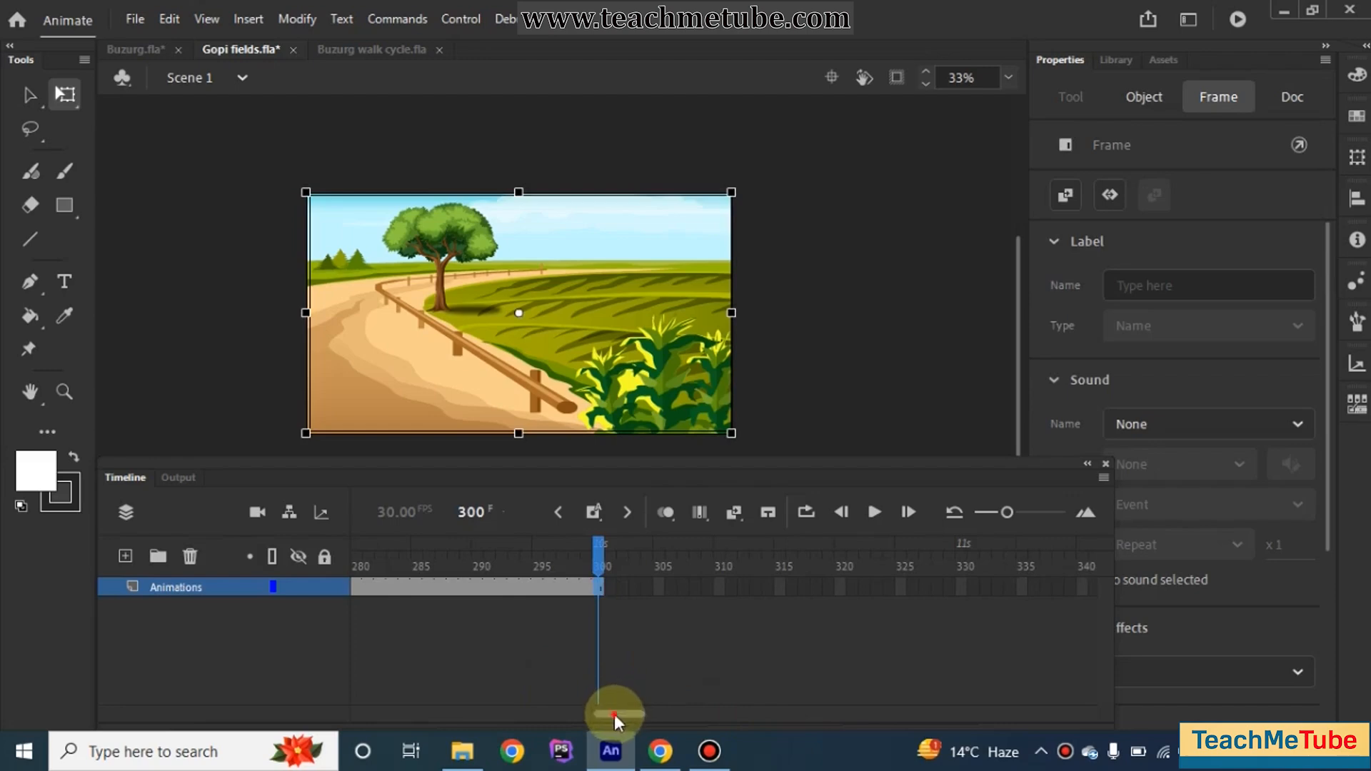
{"action": "left_click_drag", "start_coordinate": [614, 712], "coordinate": [353, 592]}
{"action": "left_click", "coordinate": [355, 589]}
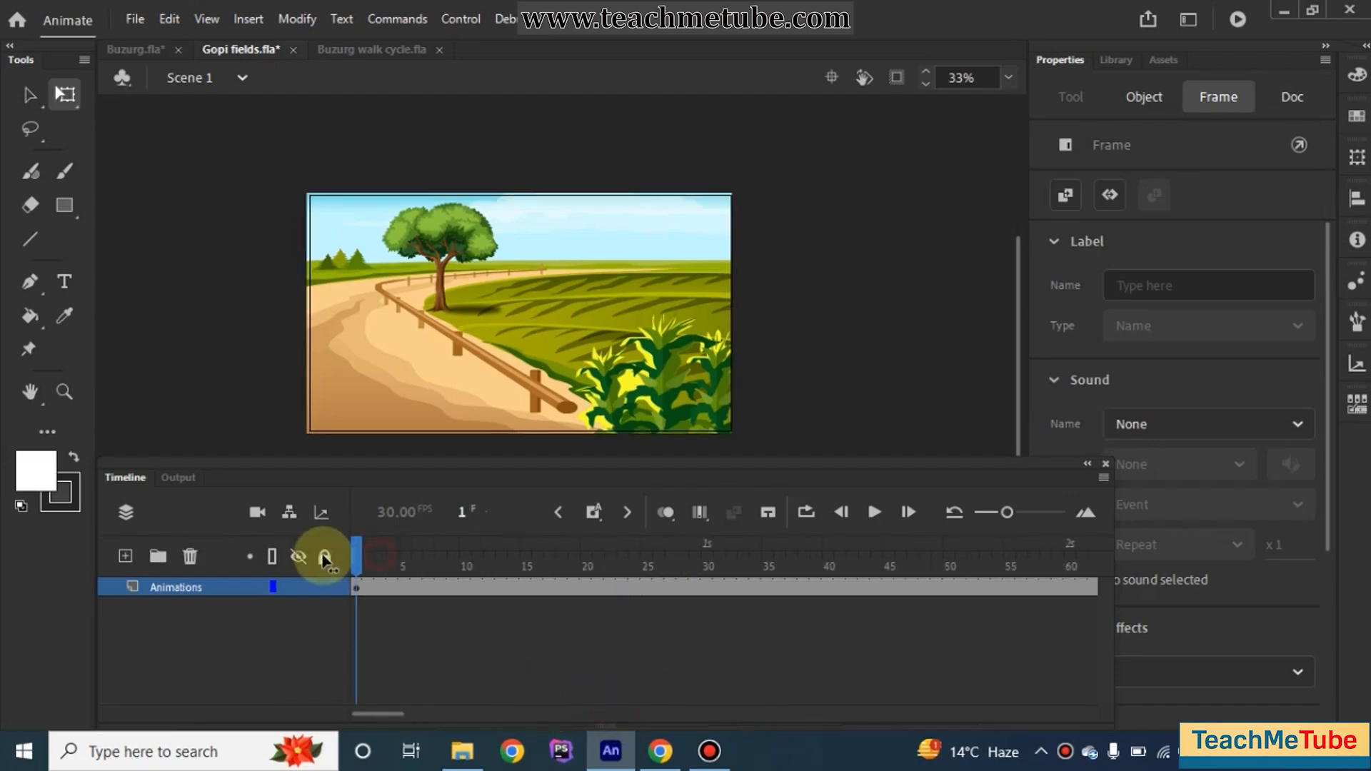
Step: Add a new layer above Animations and name it Voice_over
{"action": "left_click", "coordinate": [125, 557]}
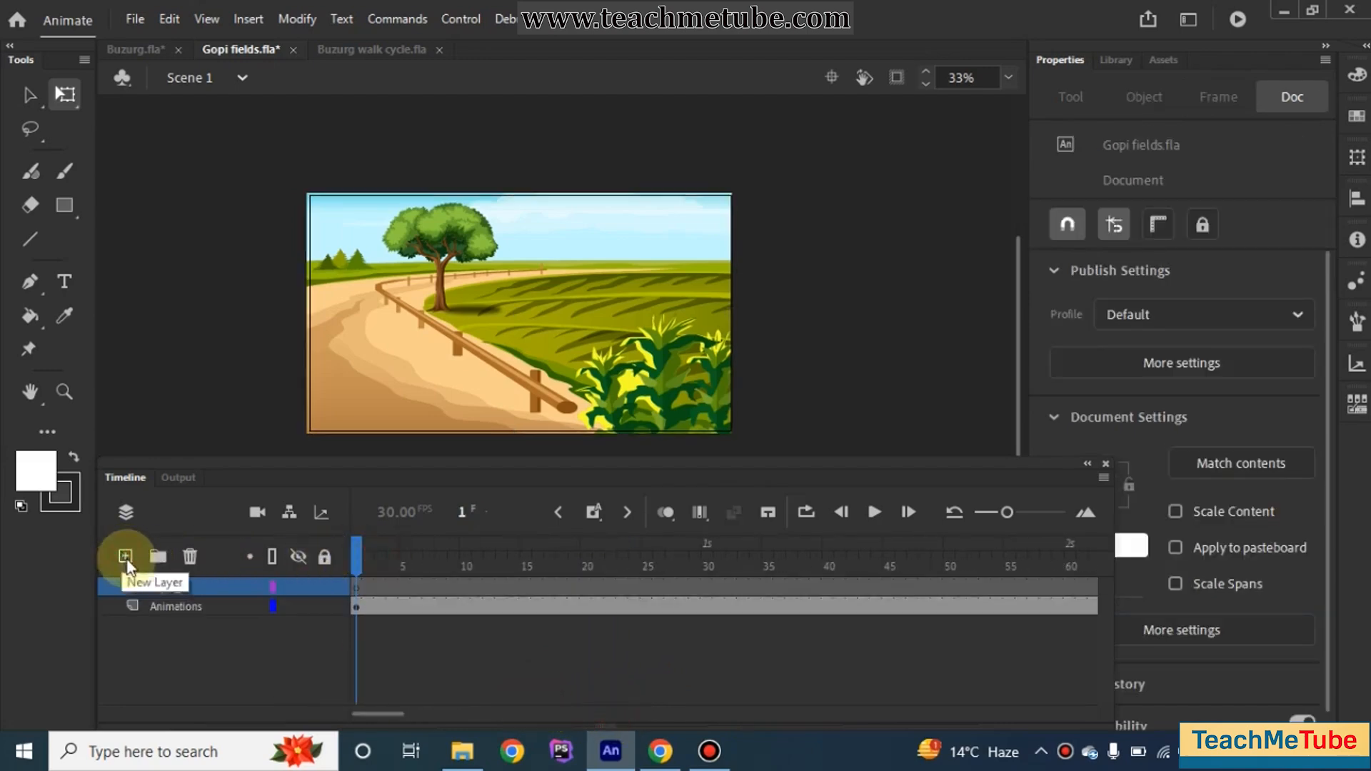
{"action": "double_click", "coordinate": [175, 585]}
{"action": "type", "text": "Voic"}
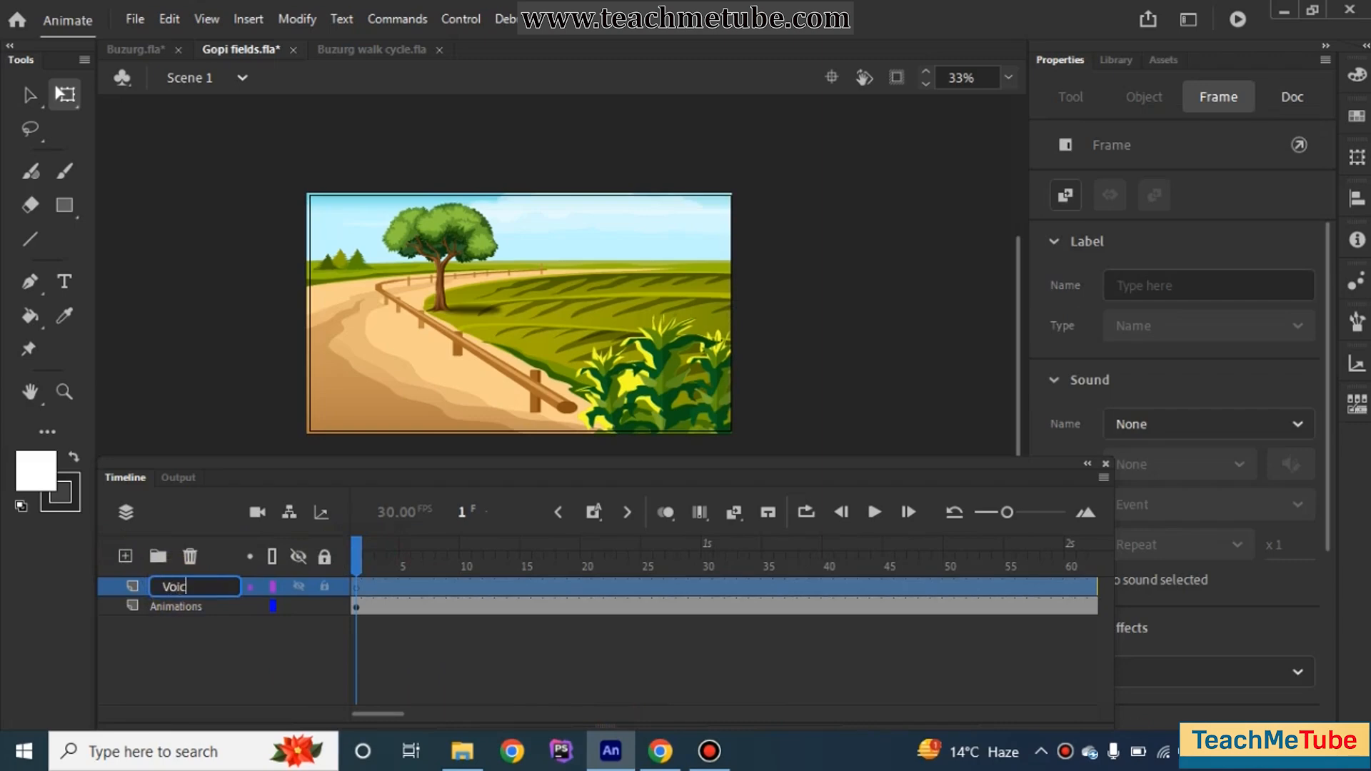
{"action": "type", "text": "e_over"}
{"action": "key", "text": "Return"}
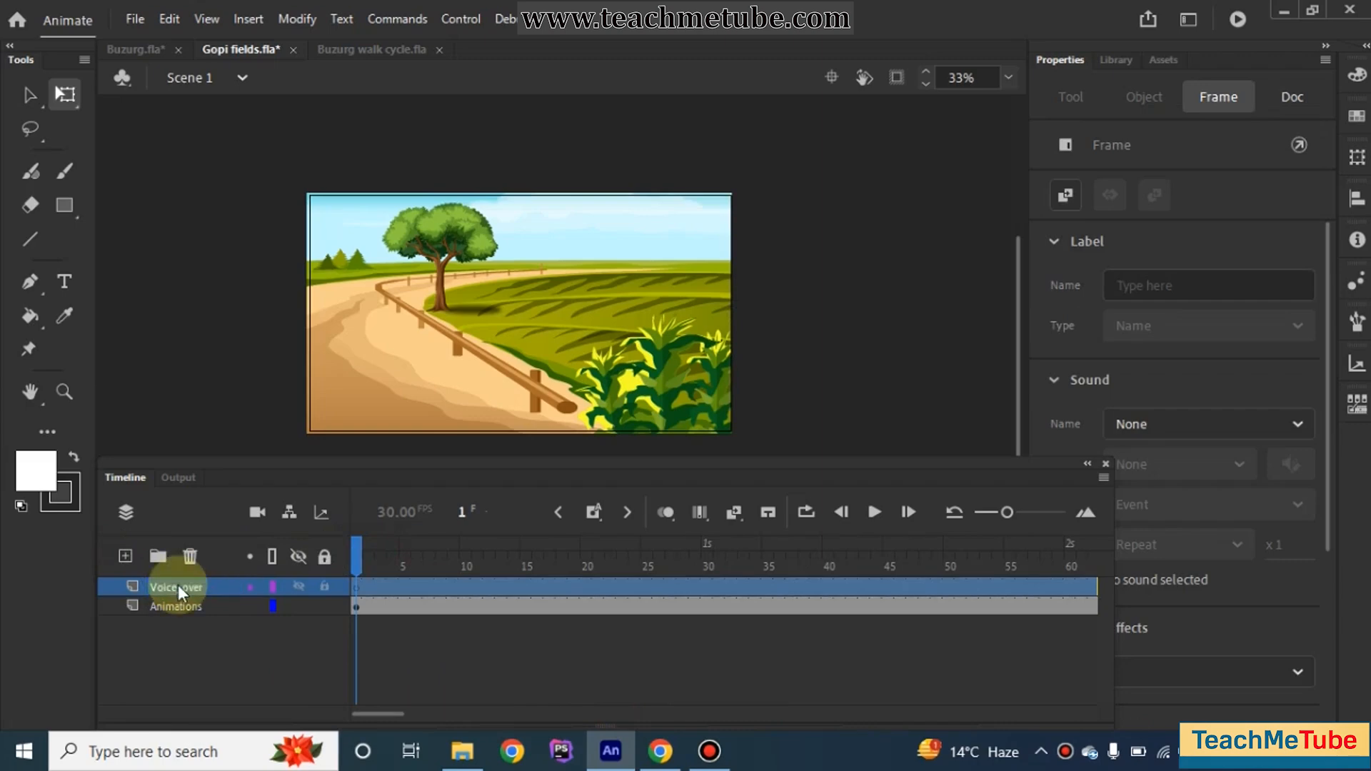
Step: Place the New voice over sound from the library on the Voice_over layer with frame 2 selected
{"action": "left_click", "coordinate": [360, 559]}
{"action": "left_click_drag", "start_coordinate": [362, 559], "coordinate": [365, 563]}
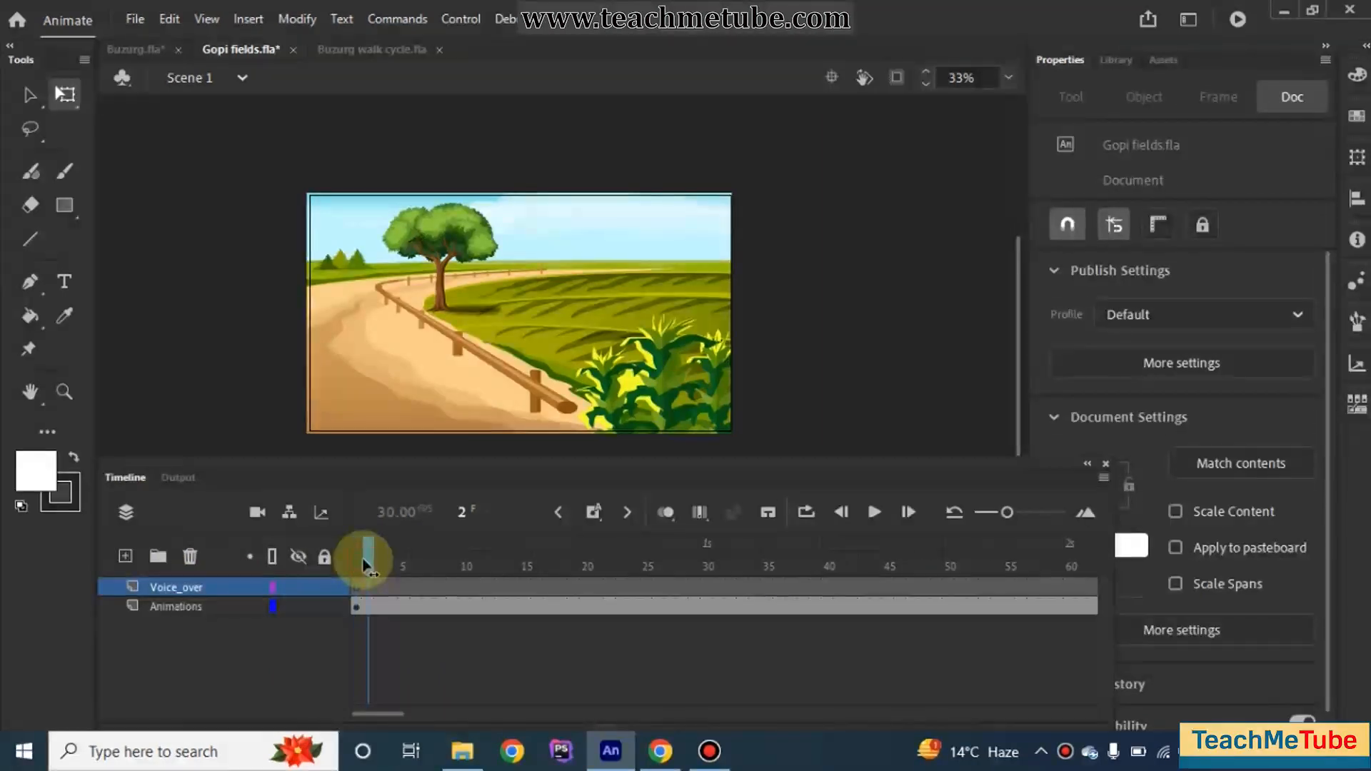
{"action": "left_click", "coordinate": [367, 589]}
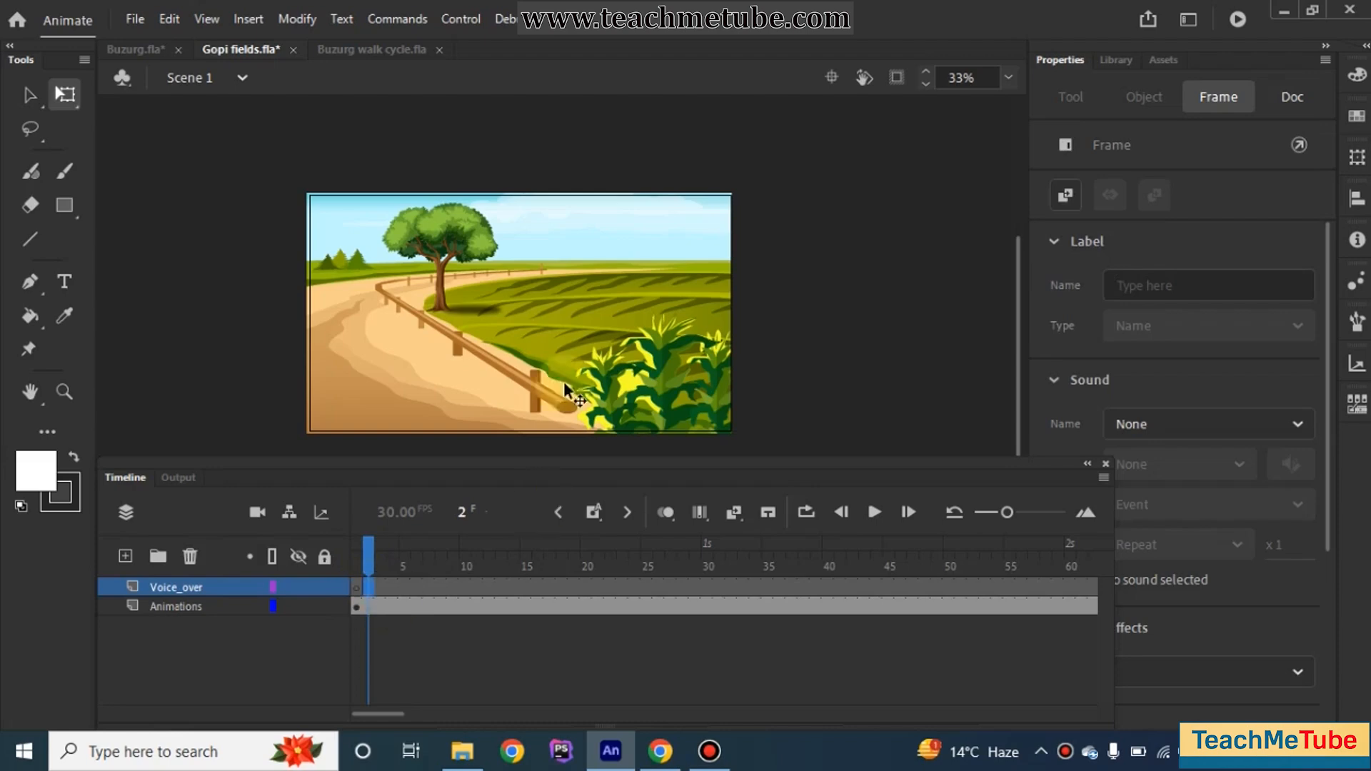
{"action": "left_click", "coordinate": [1126, 57]}
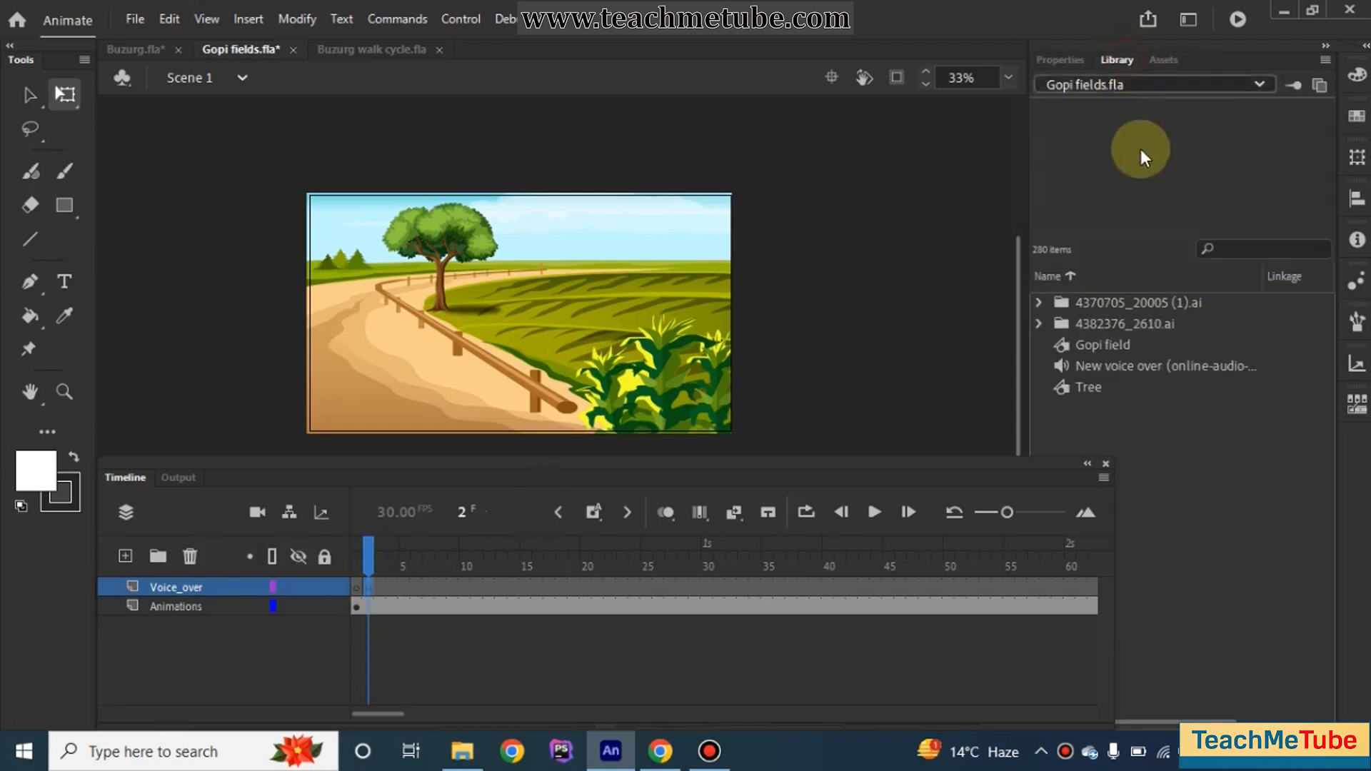
{"action": "left_click", "coordinate": [1142, 366]}
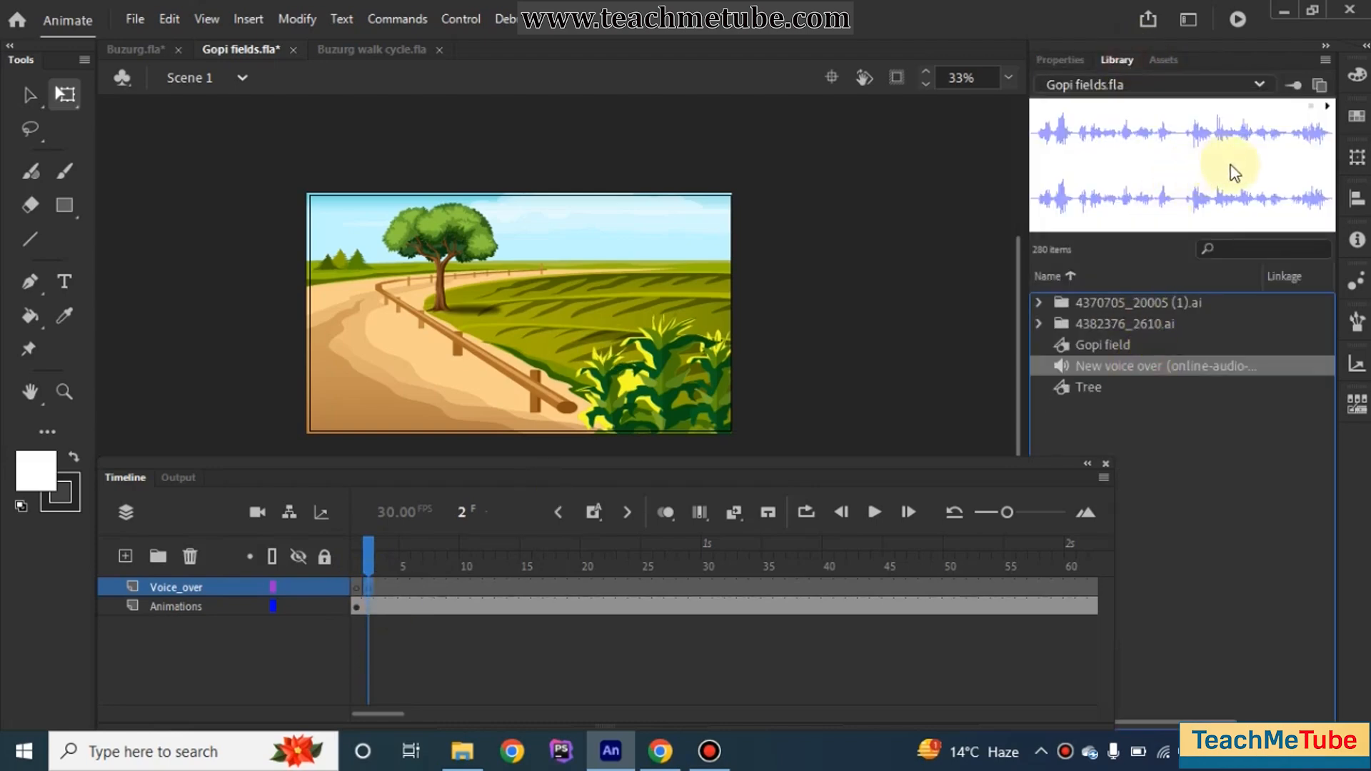
{"action": "left_click_drag", "start_coordinate": [1153, 362], "coordinate": [532, 285]}
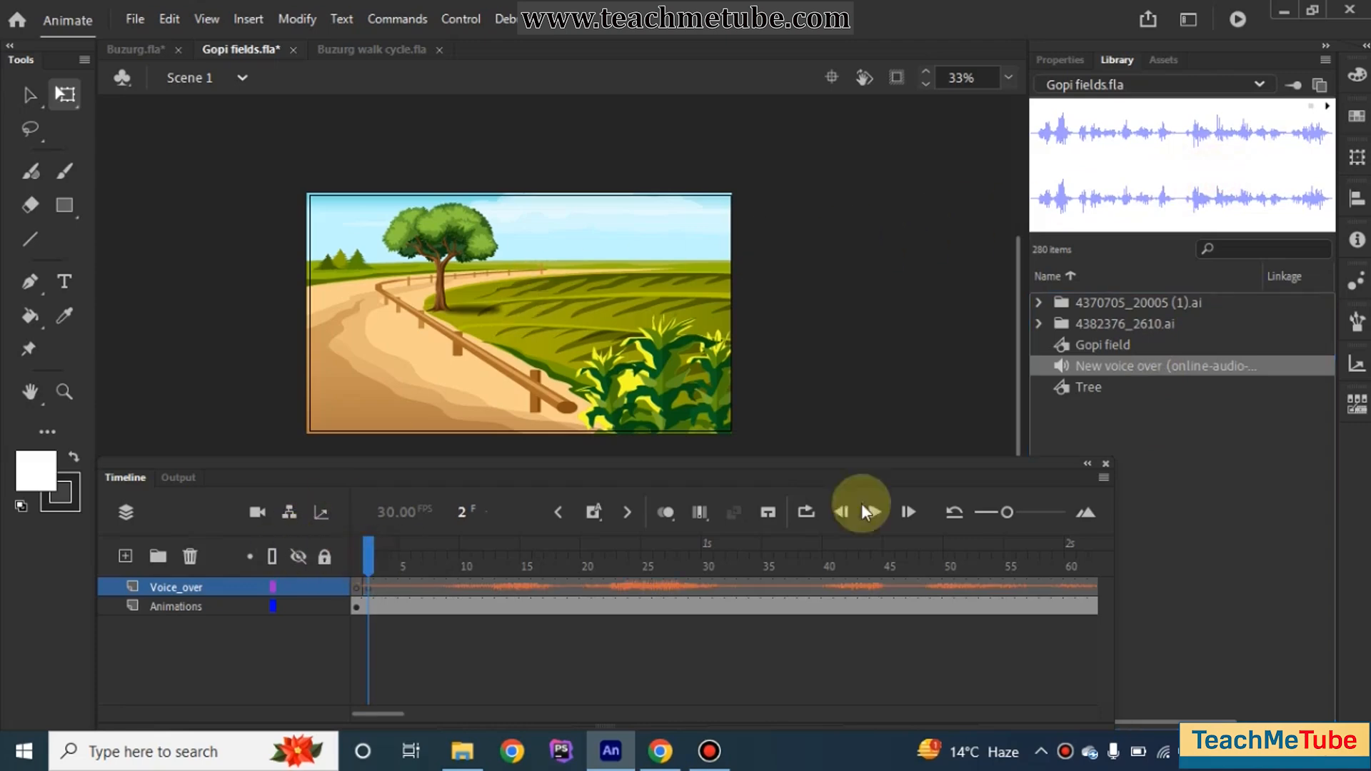
Step: Play the timeline to listen to the whole voice-over, and return the playhead to frame 1
{"action": "left_click", "coordinate": [878, 515]}
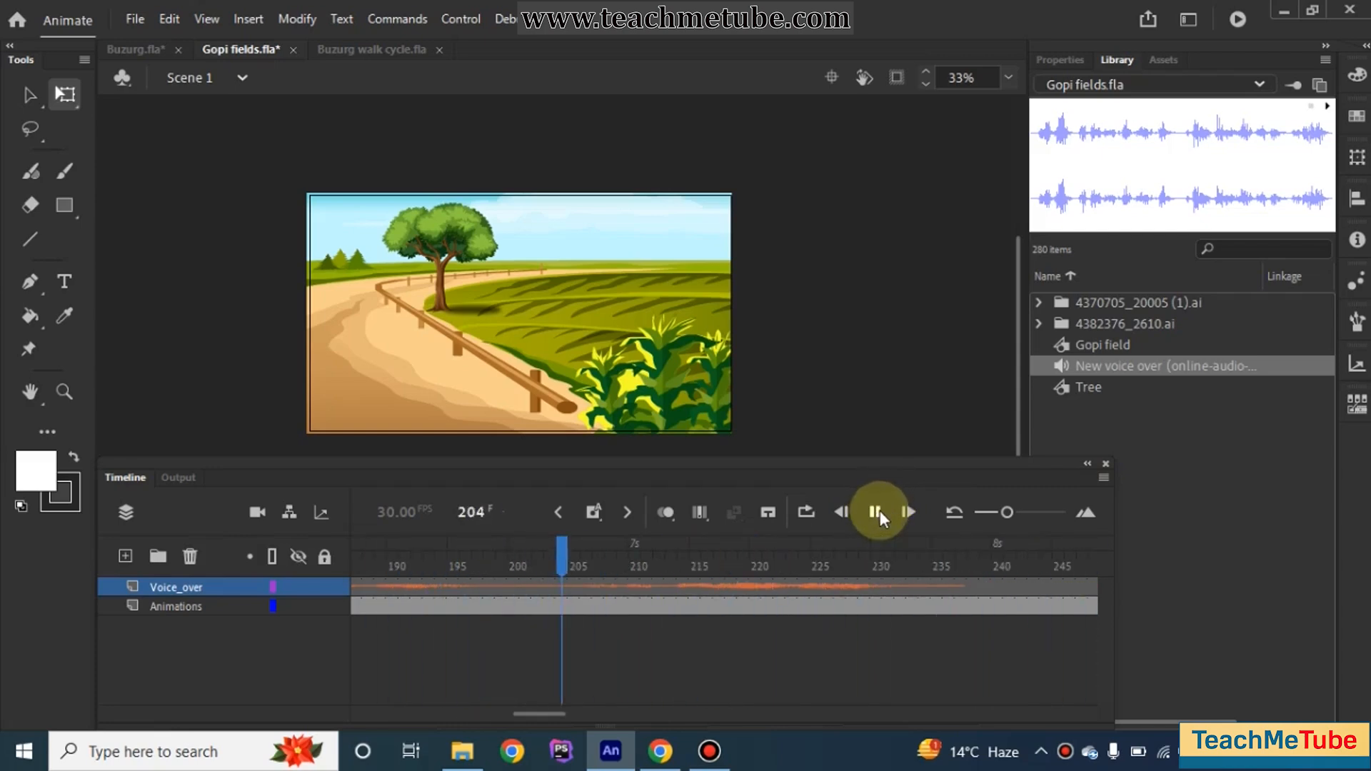
{"action": "left_click", "coordinate": [876, 511]}
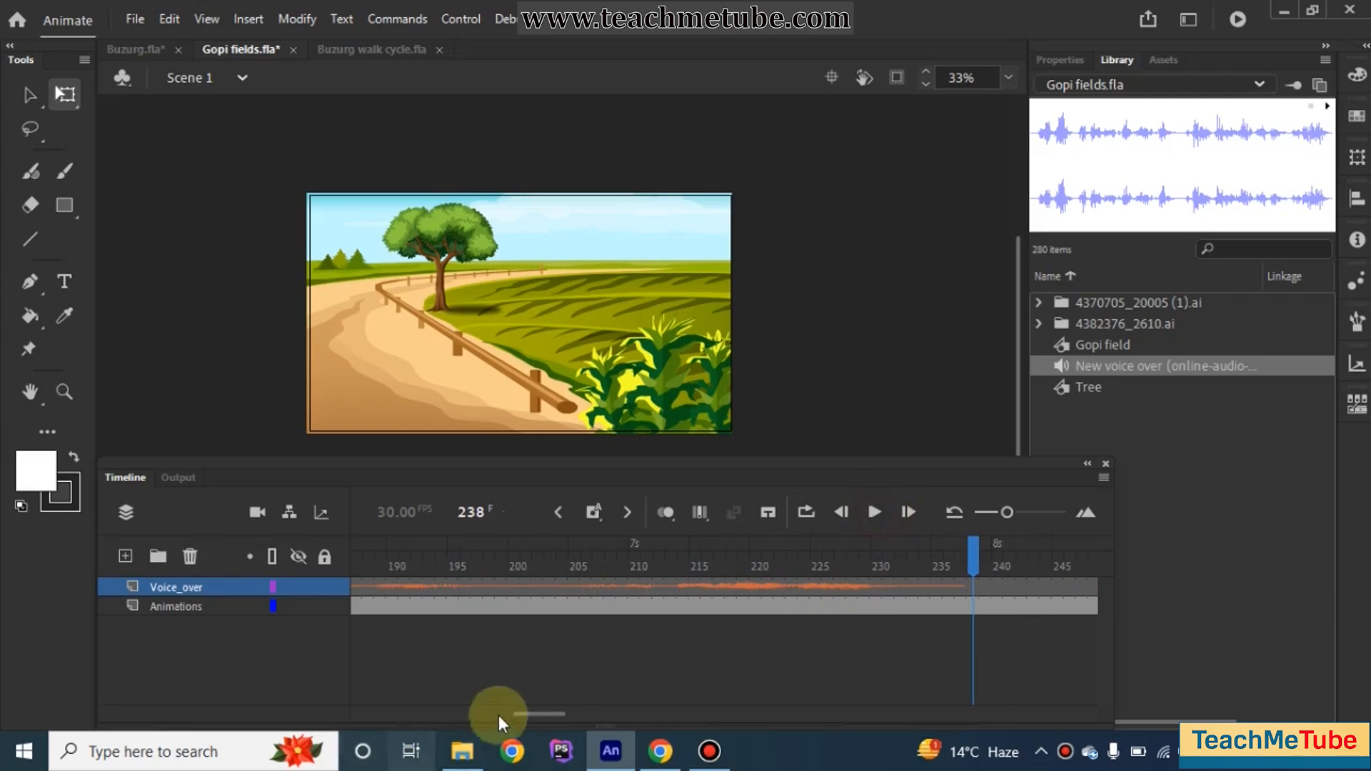
{"action": "left_click_drag", "start_coordinate": [526, 713], "coordinate": [335, 712]}
{"action": "left_click", "coordinate": [358, 557]}
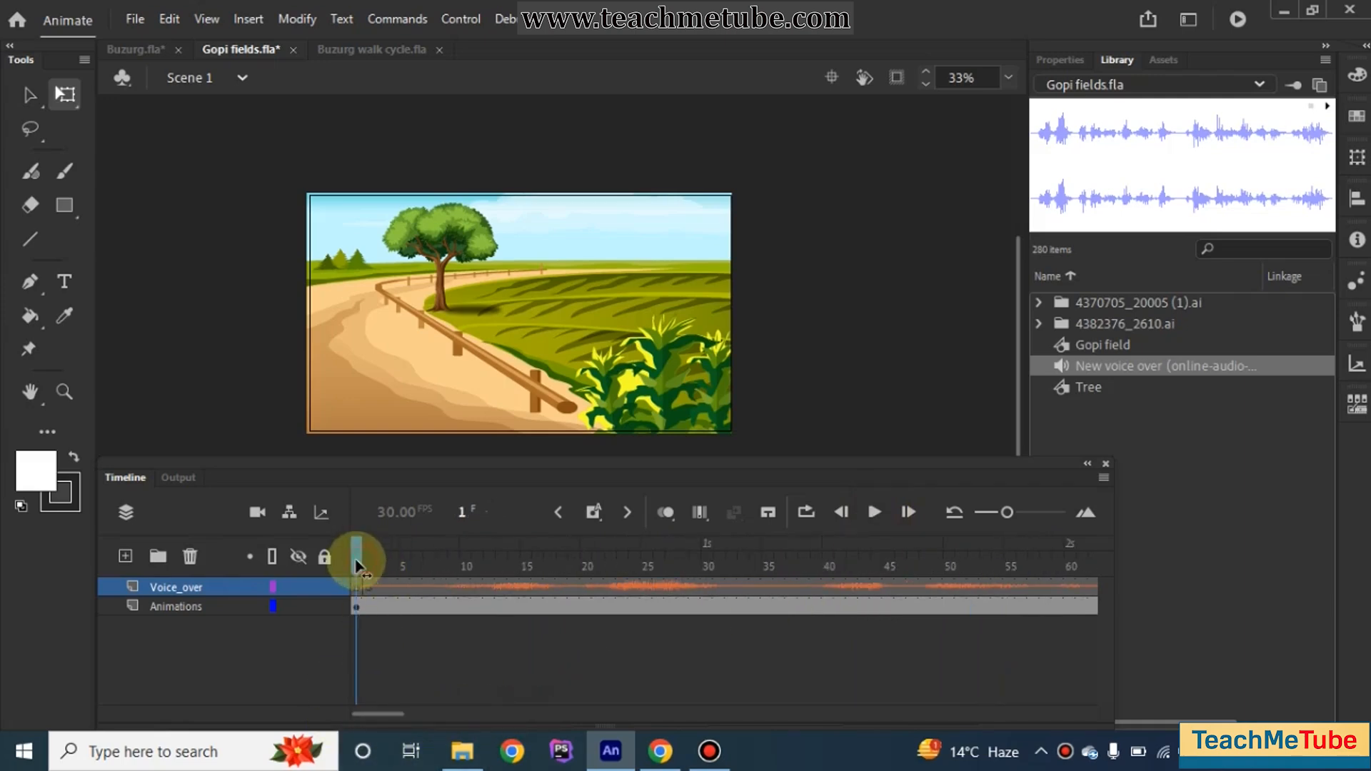
Step: Open the Gopi field symbol for editing and add a layer named Character on top
{"action": "double_click", "coordinate": [623, 328]}
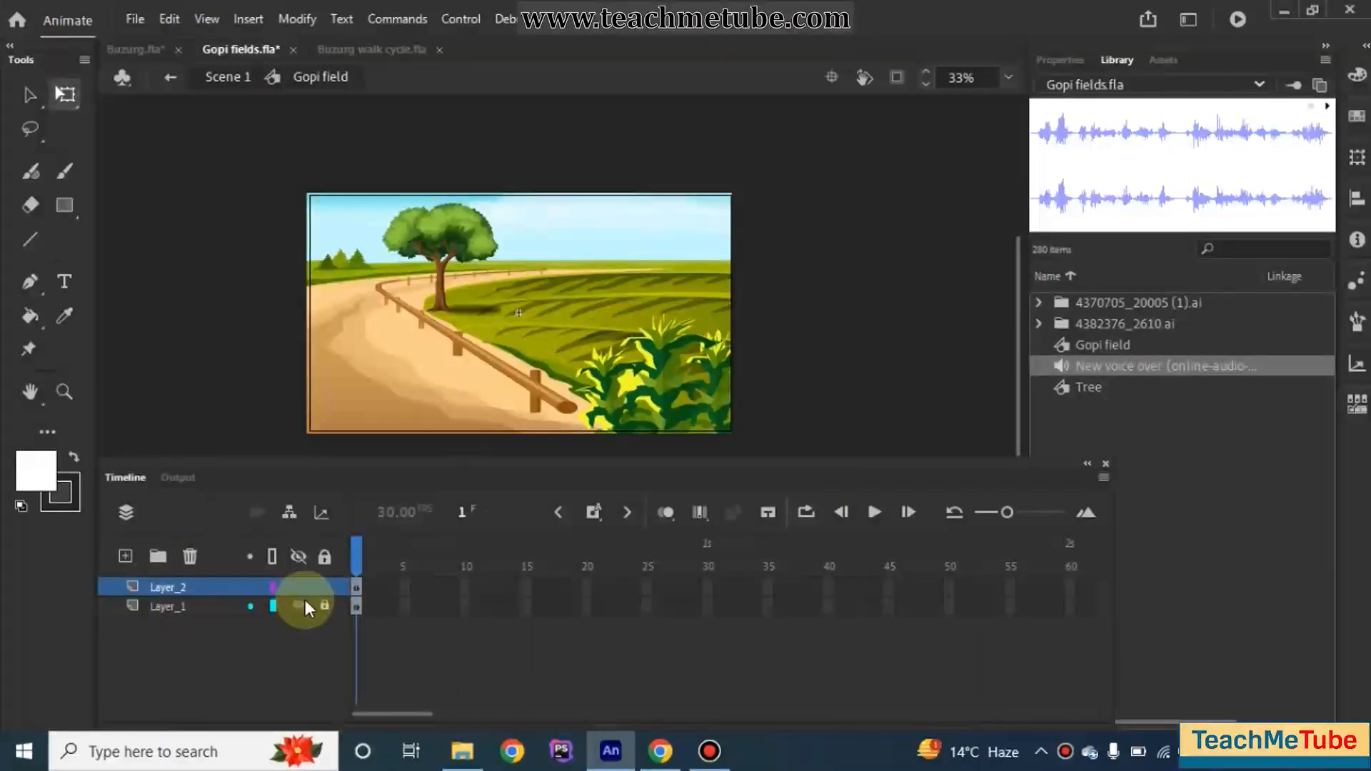
{"action": "left_click", "coordinate": [130, 557]}
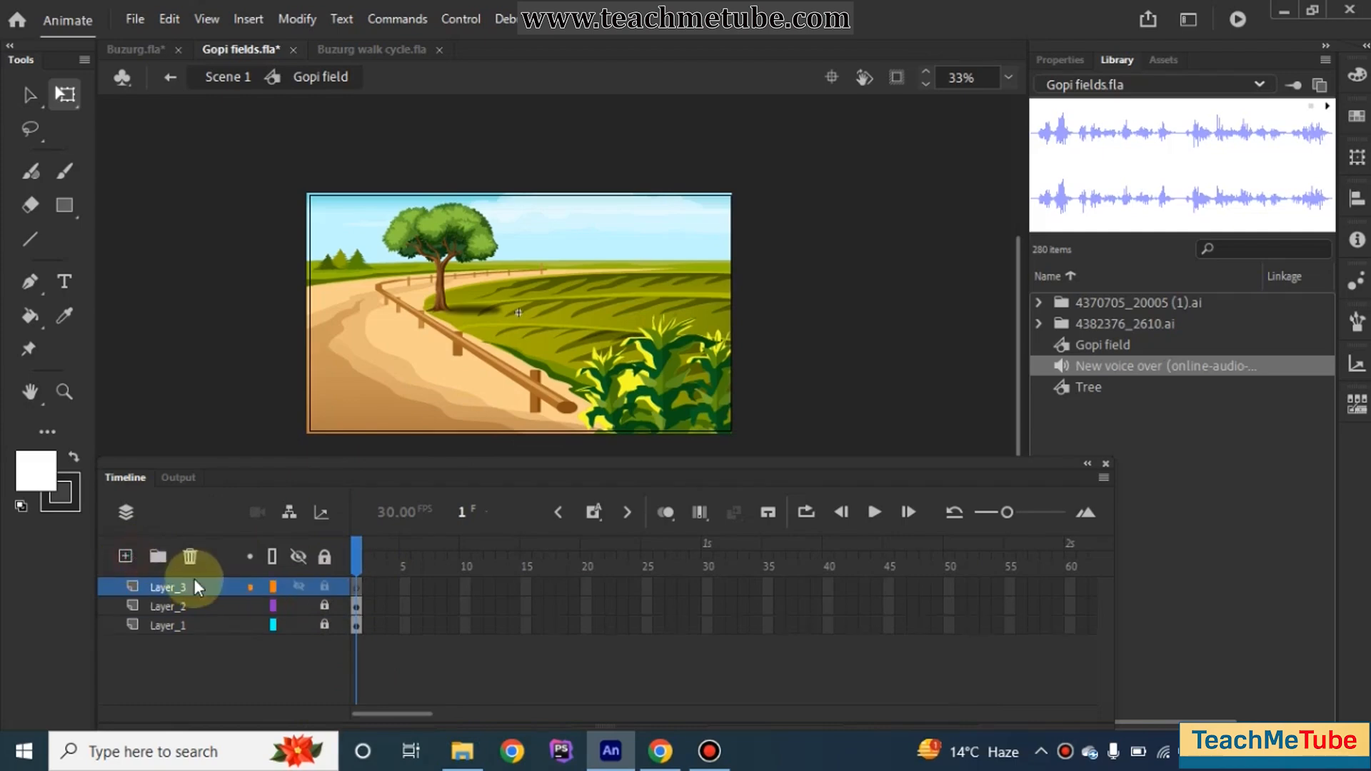
{"action": "double_click", "coordinate": [199, 590]}
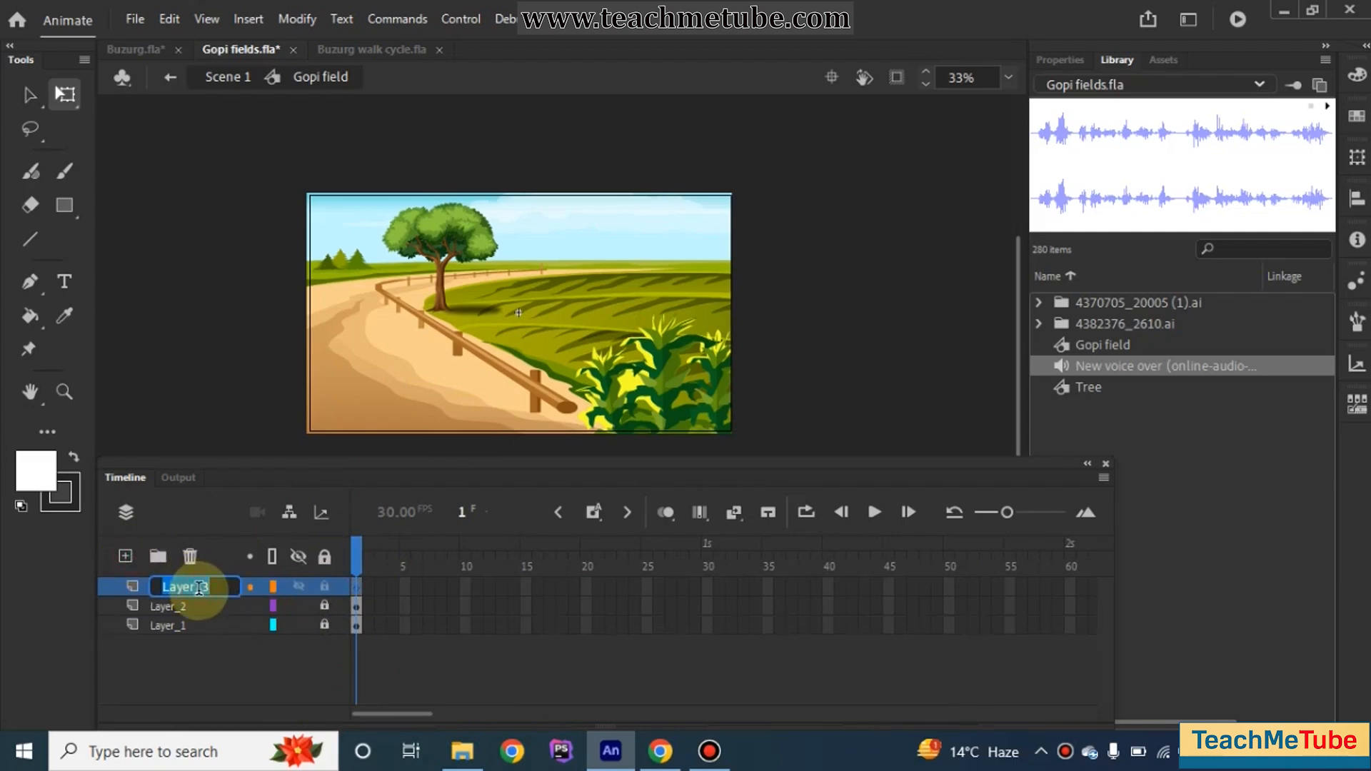
{"action": "type", "text": "Character"}
{"action": "key", "text": "Return"}
Step: Switch to Buzurg walk cycle.fla and scrub through the walk animation inside the Indian character symbol
{"action": "left_click", "coordinate": [377, 50]}
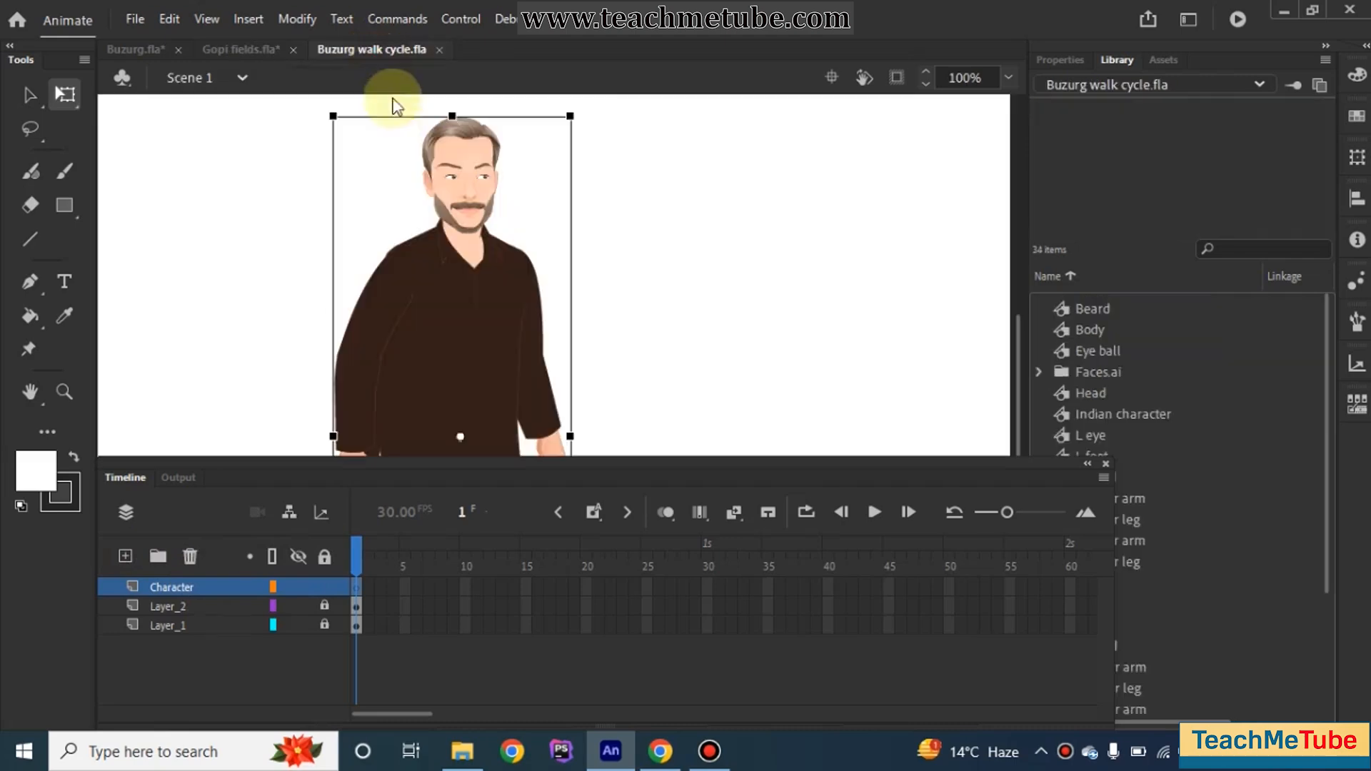
{"action": "double_click", "coordinate": [470, 230]}
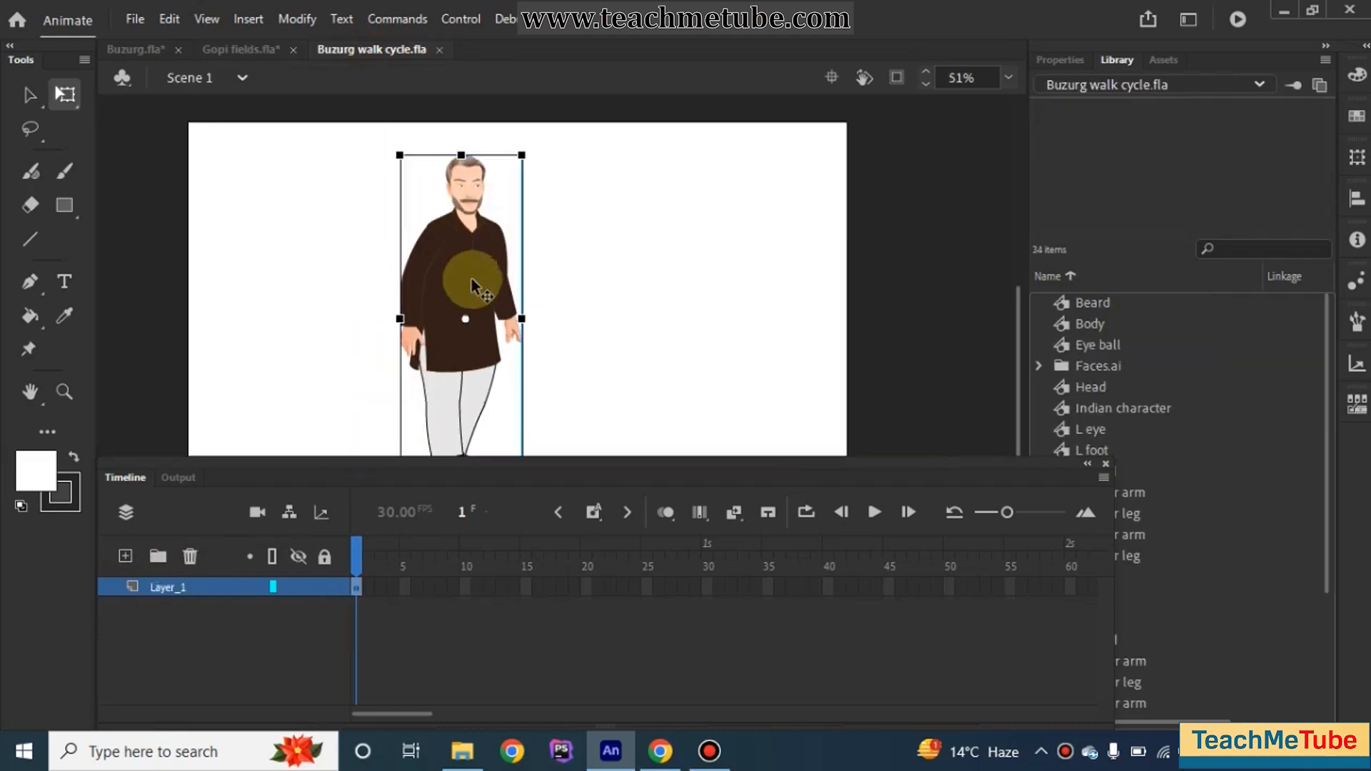
{"action": "left_click_drag", "start_coordinate": [357, 557], "coordinate": [857, 577]}
{"action": "scroll", "coordinate": [511, 310], "scroll_direction": "down", "scroll_amount": 3}
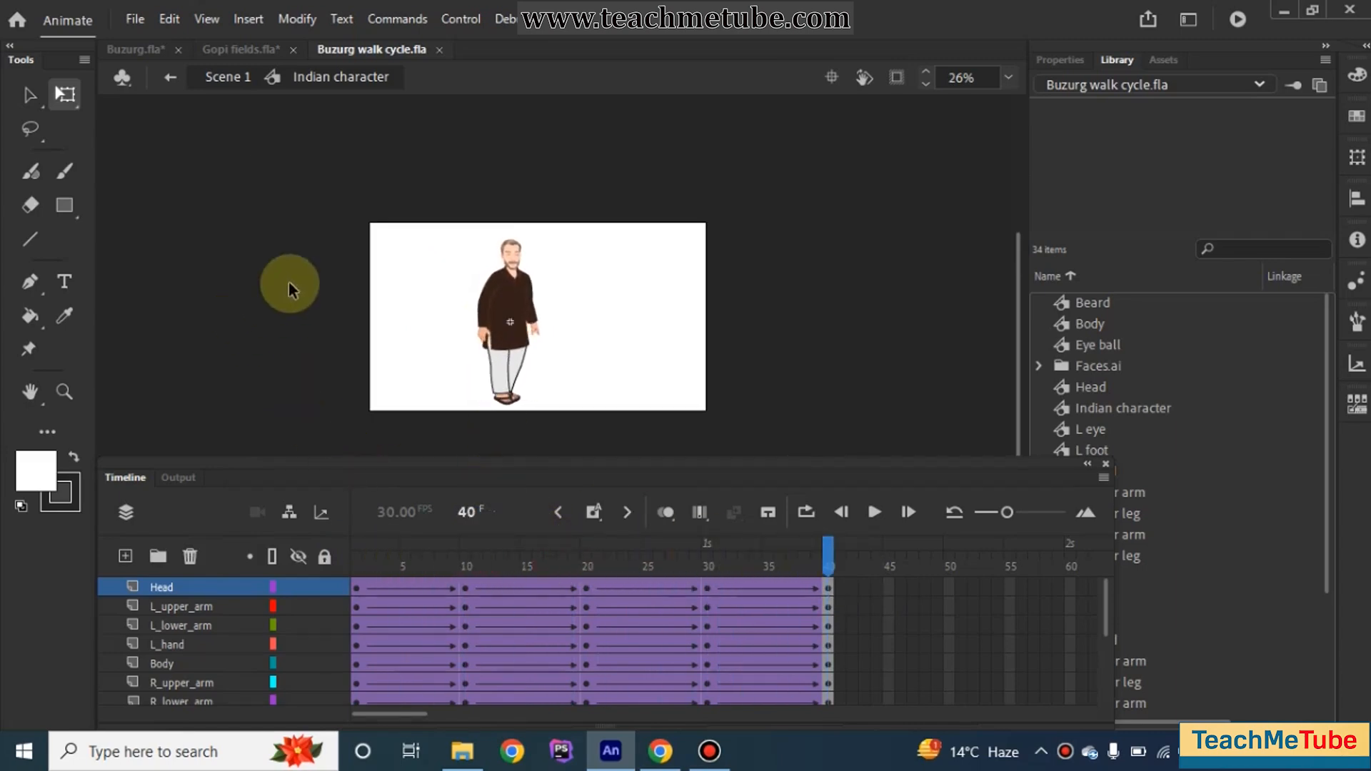
{"action": "left_click_drag", "start_coordinate": [563, 564], "coordinate": [335, 553]}
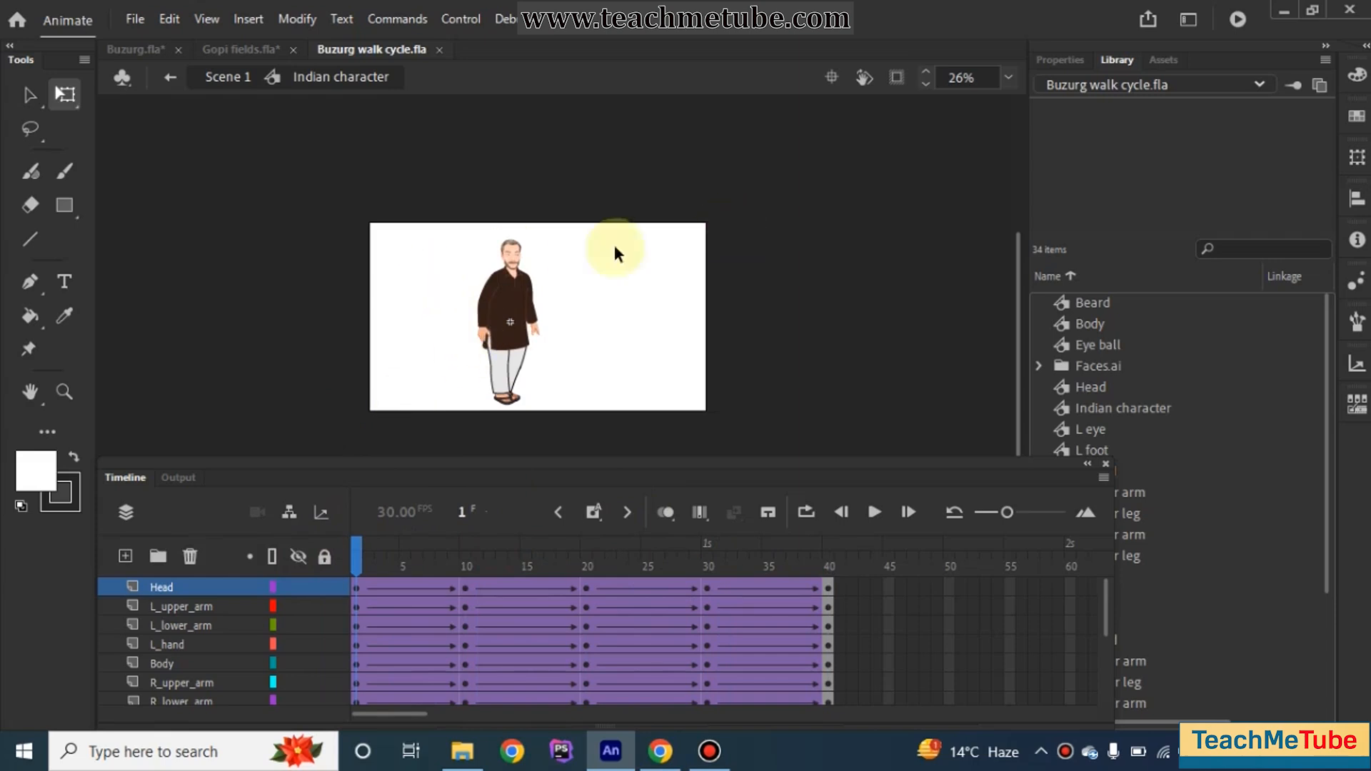
Step: Copy the Indian character from the walk cycle scene, paste it on the Character layer in Gopi fields.fla, and move it to the stage centre
{"action": "double_click", "coordinate": [726, 293]}
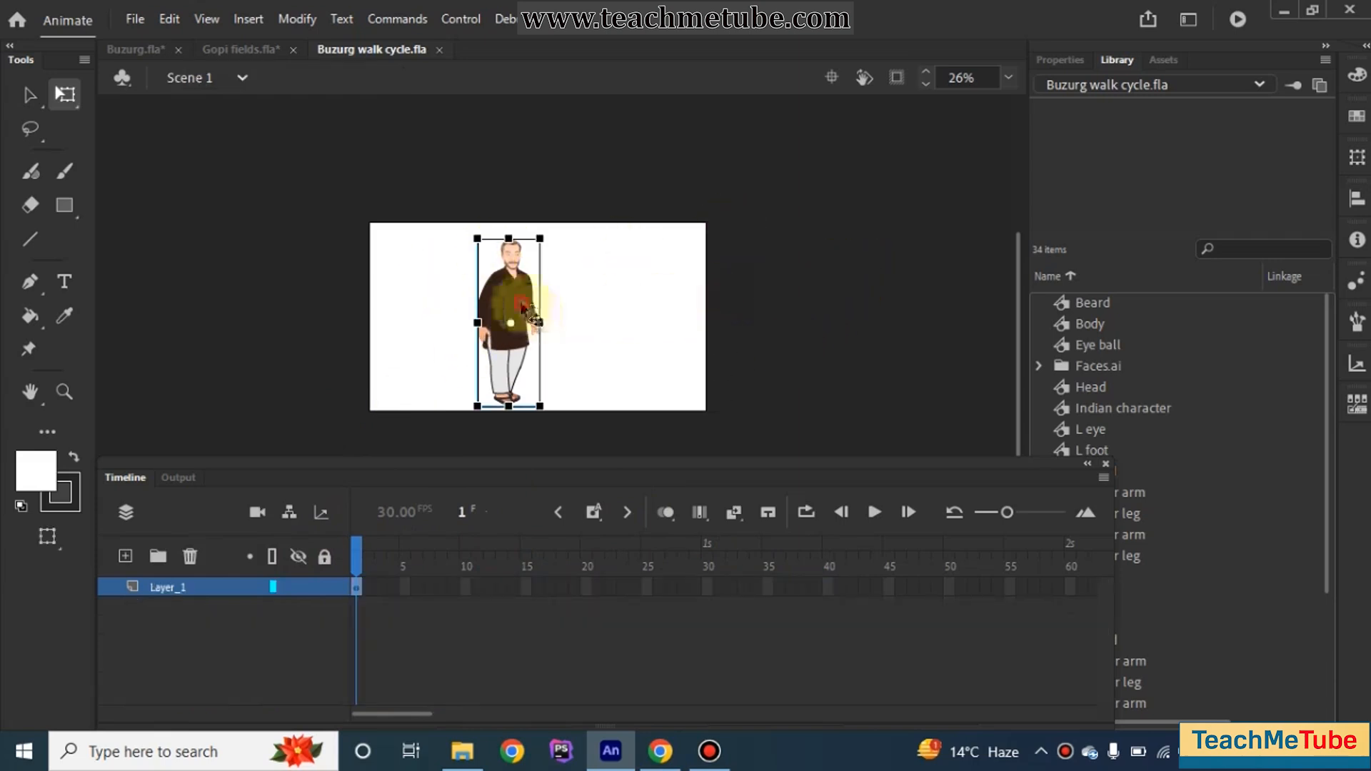
{"action": "left_click", "coordinate": [237, 50]}
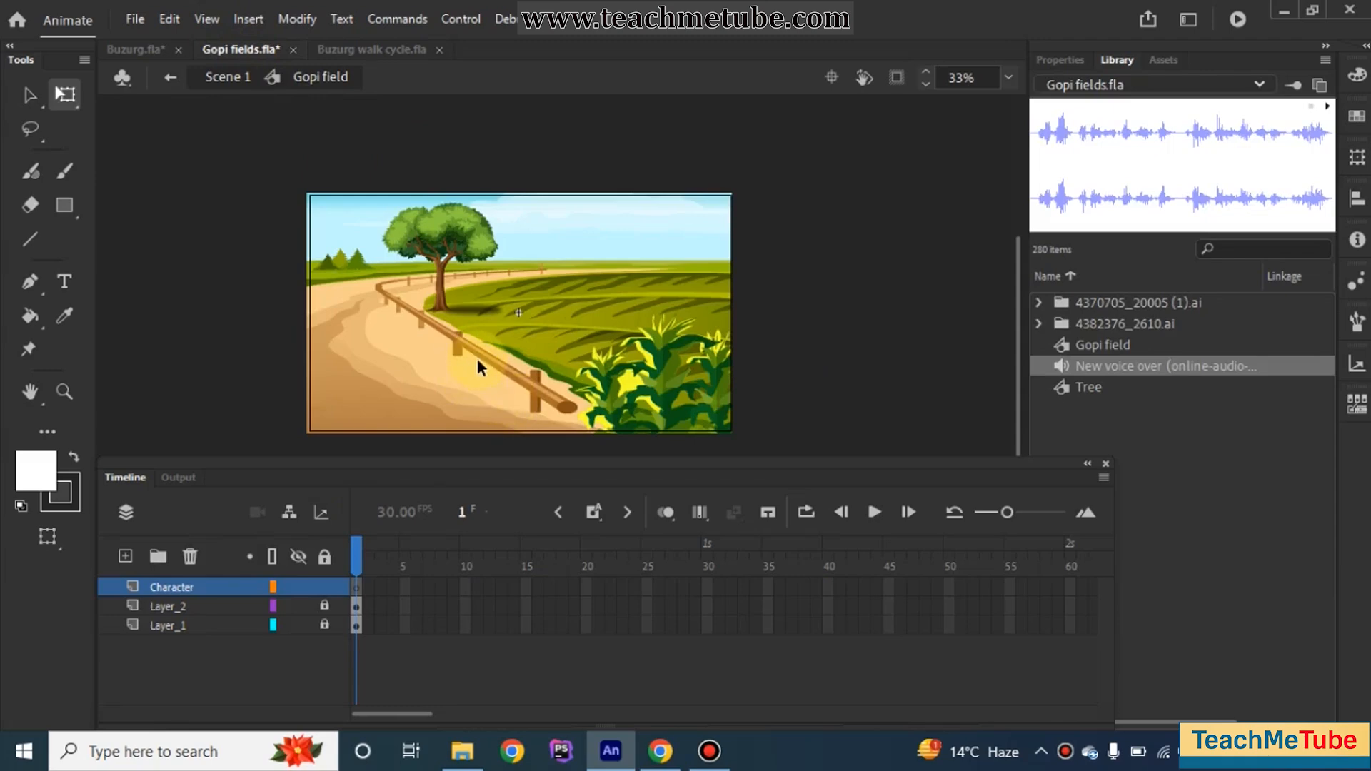
{"action": "key", "text": "ctrl+v"}
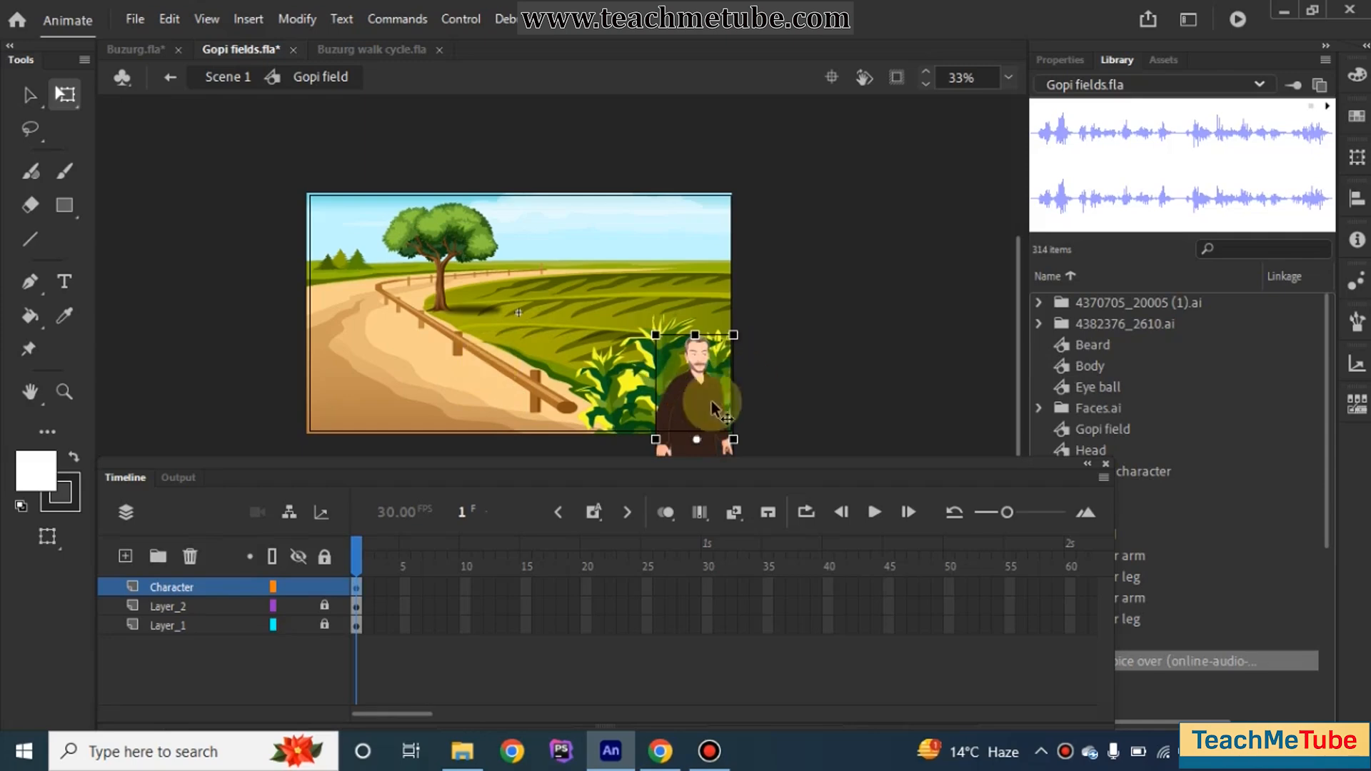
{"action": "left_click_drag", "start_coordinate": [714, 410], "coordinate": [535, 289]}
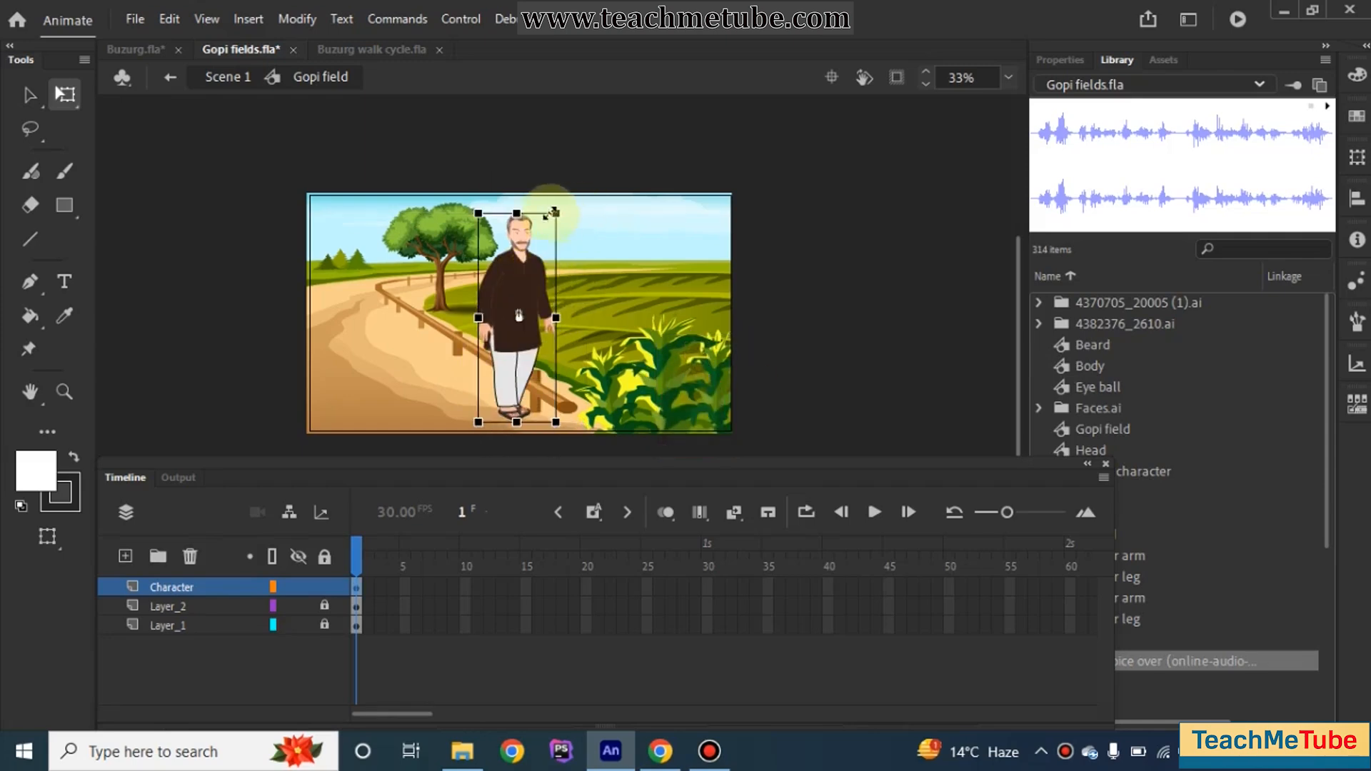
Step: Check the walk animation inside the pasted Indian character symbol and return to the Gopi field symbol
{"action": "double_click", "coordinate": [530, 404]}
{"action": "left_click_drag", "start_coordinate": [358, 559], "coordinate": [239, 285]}
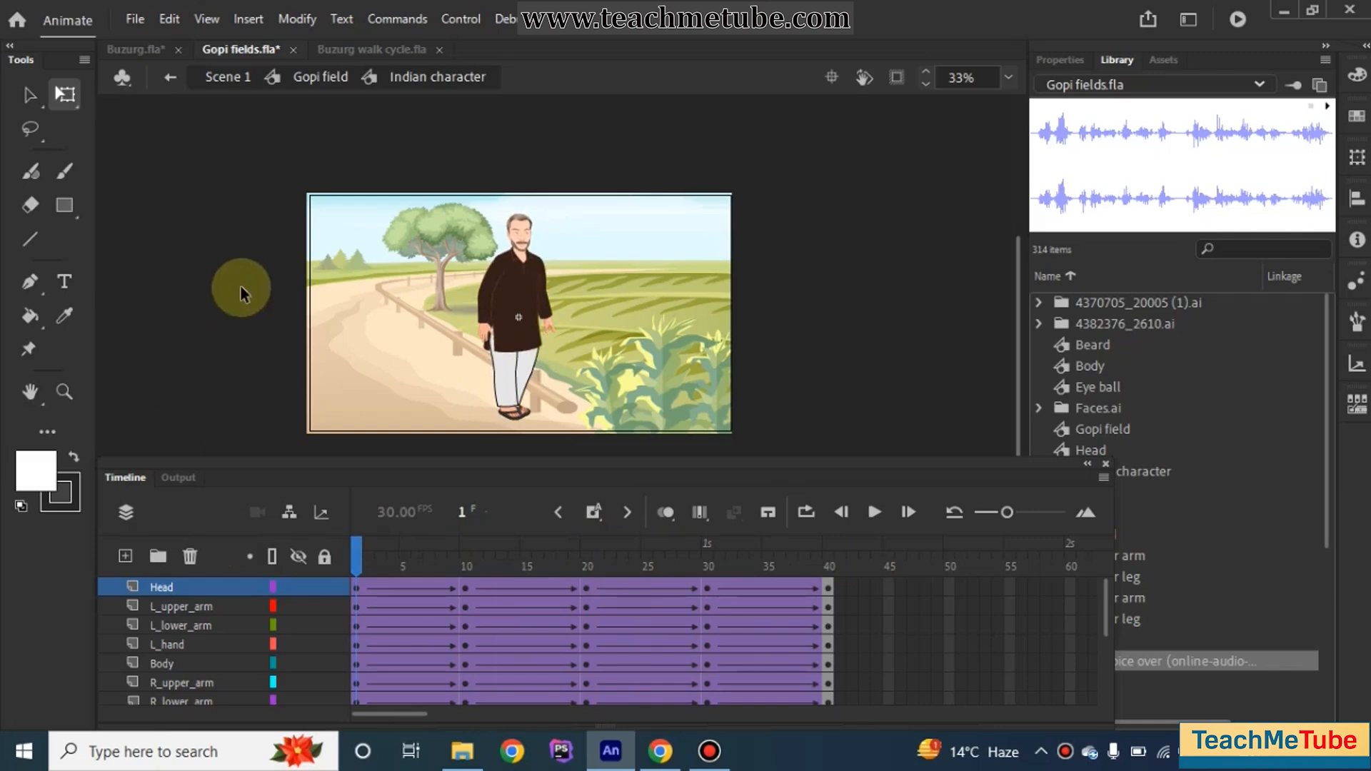
{"action": "double_click", "coordinate": [289, 275]}
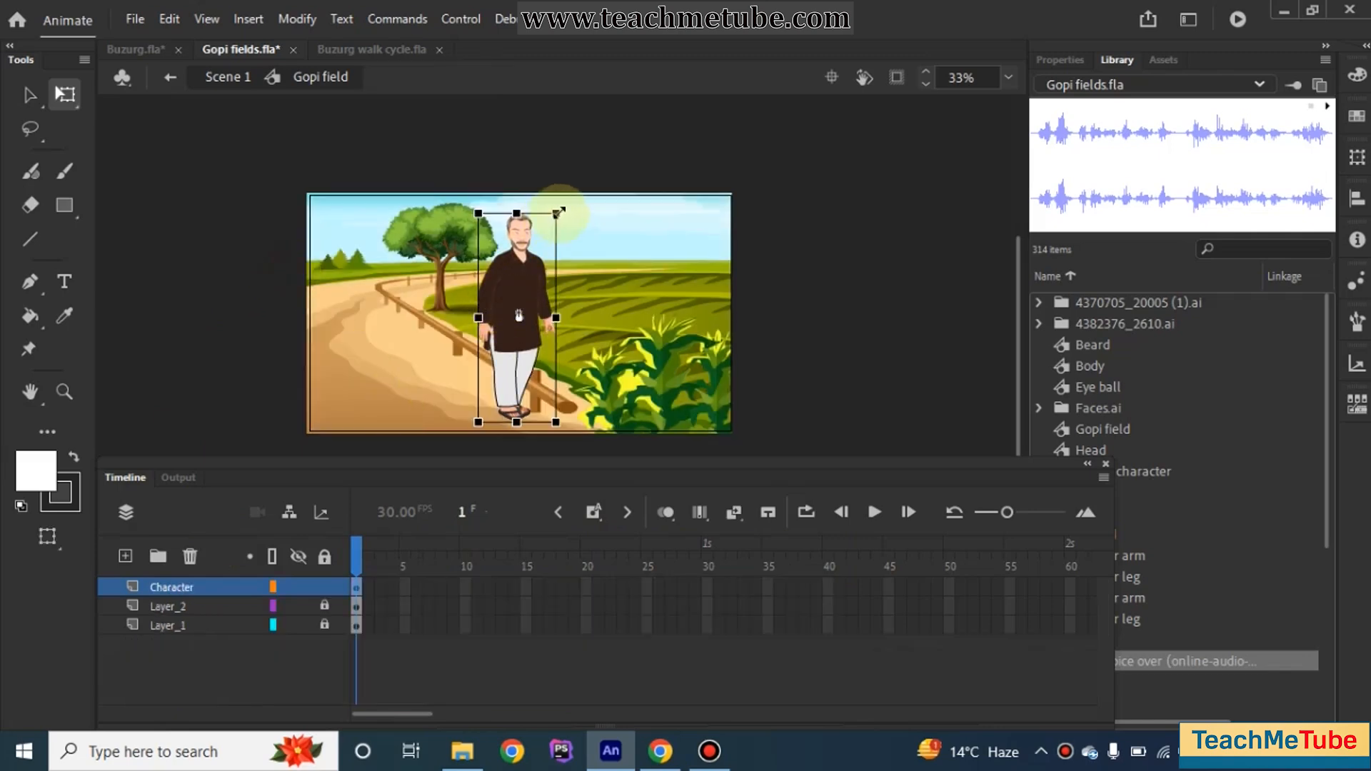
Step: Scale the character down to suit the background's depth and position it on the field beside the tree
{"action": "left_click_drag", "start_coordinate": [558, 212], "coordinate": [479, 238]}
{"action": "scroll", "coordinate": [524, 315], "scroll_direction": "up", "scroll_amount": 1}
{"action": "scroll", "coordinate": [489, 238], "scroll_direction": "up", "scroll_amount": 2}
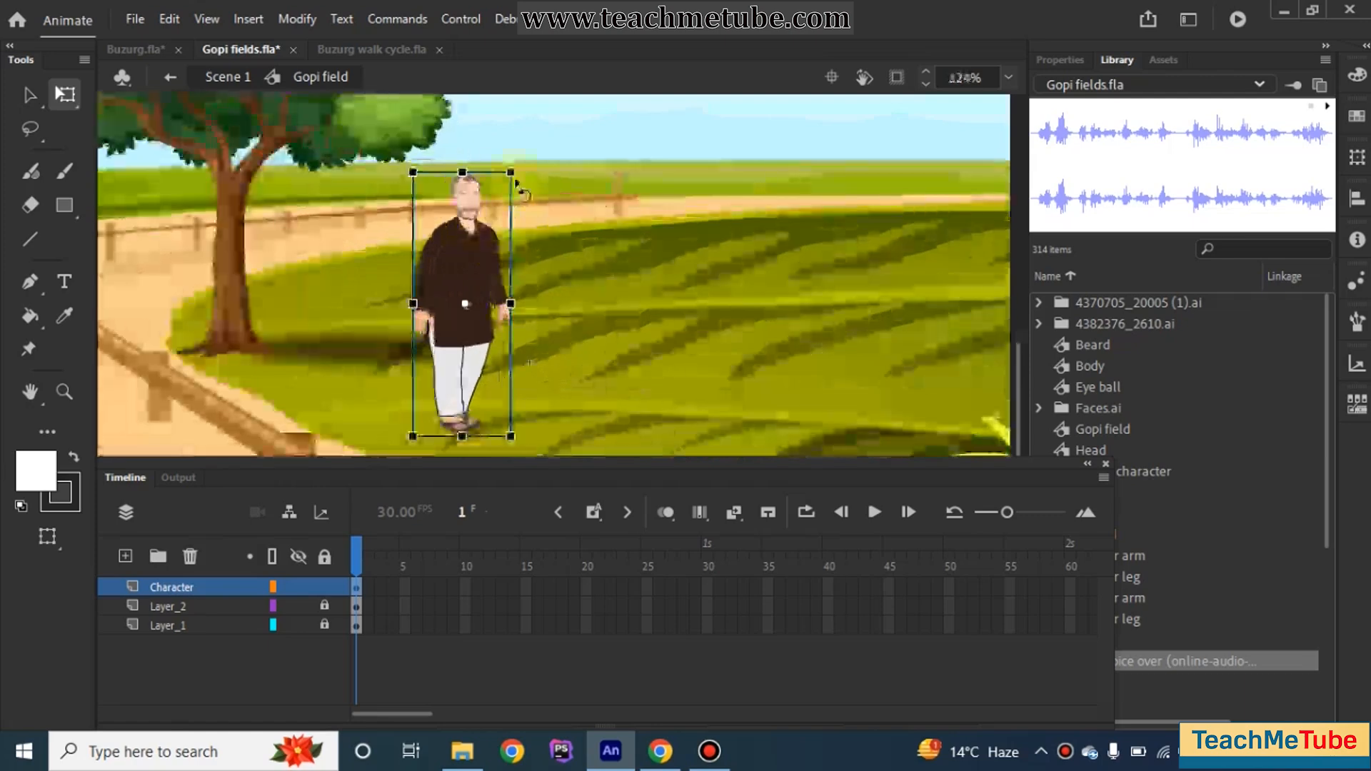
{"action": "mouse_move", "coordinate": [513, 175]}
{"action": "left_mouse_down"}
{"action": "mouse_move", "coordinate": [474, 190]}
{"action": "mouse_move", "coordinate": [498, 197]}
{"action": "left_mouse_up"}
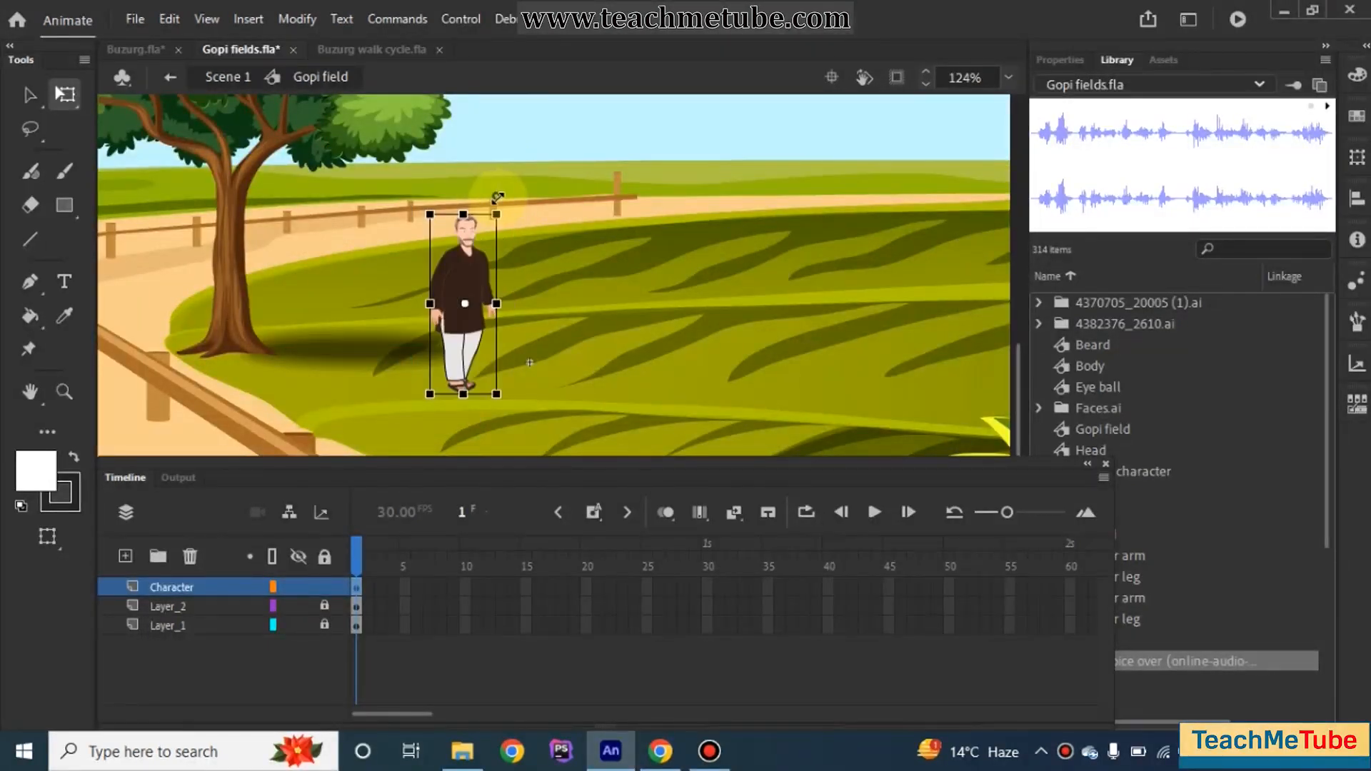
{"action": "scroll", "coordinate": [487, 259], "scroll_direction": "down", "scroll_amount": 4}
{"action": "scroll", "coordinate": [485, 262], "scroll_direction": "up", "scroll_amount": 4}
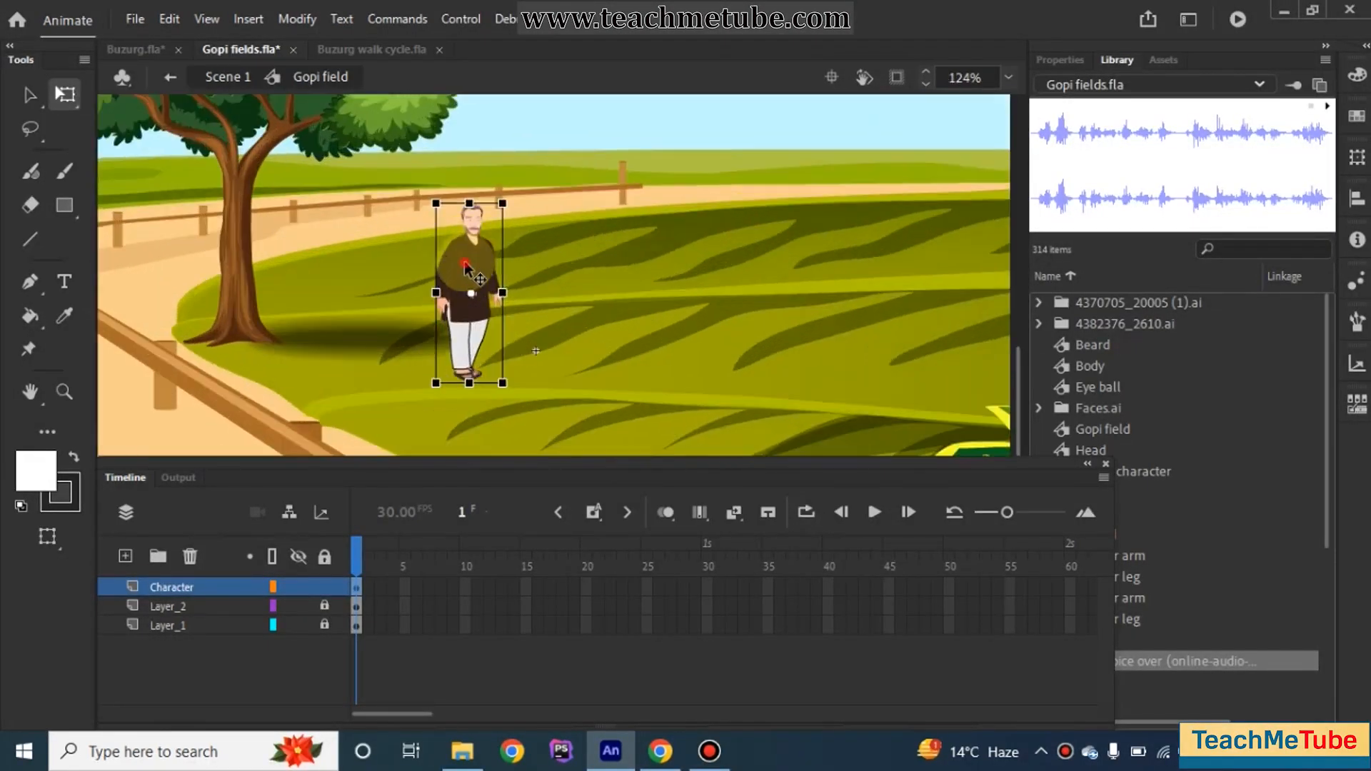
{"action": "left_click_drag", "start_coordinate": [465, 265], "coordinate": [456, 255]}
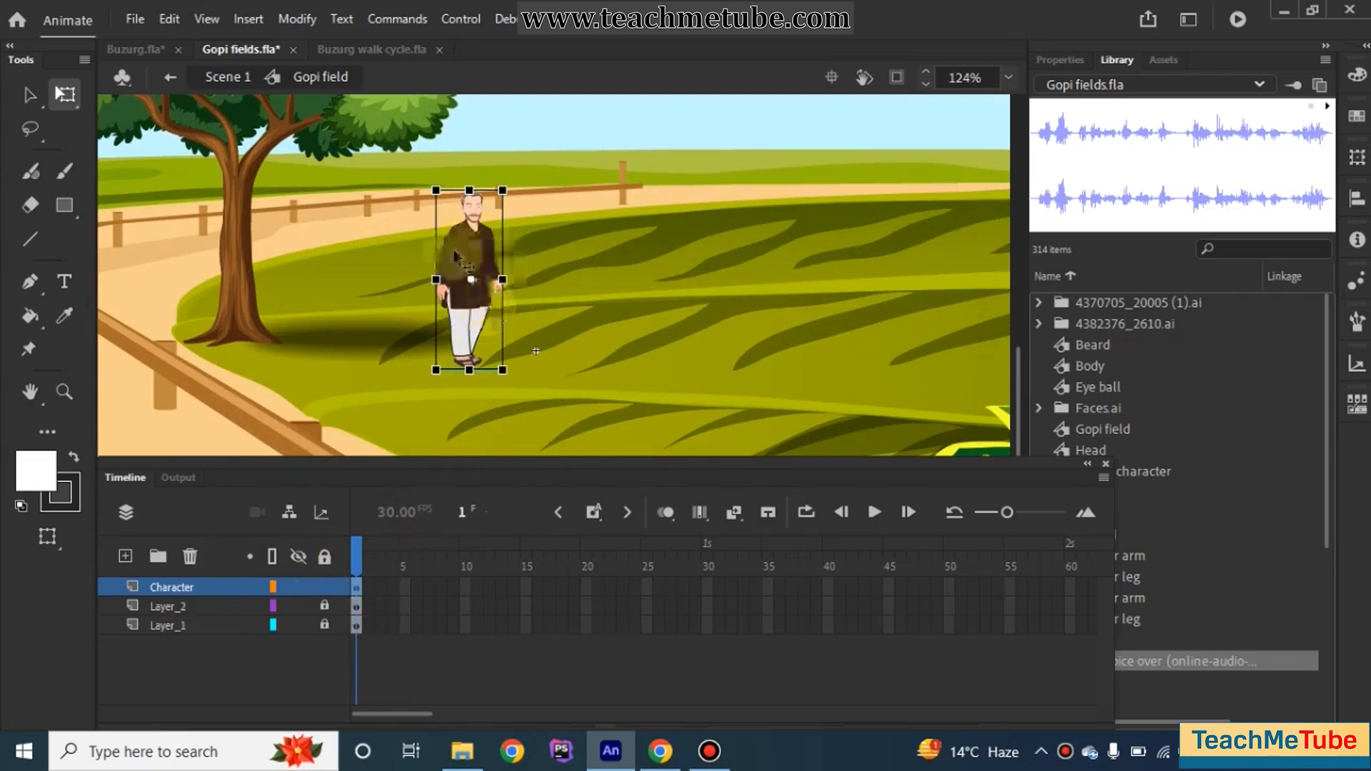
Step: Open the Indian character symbol on the field and add a new layer above the Head layer
{"action": "double_click", "coordinate": [471, 285]}
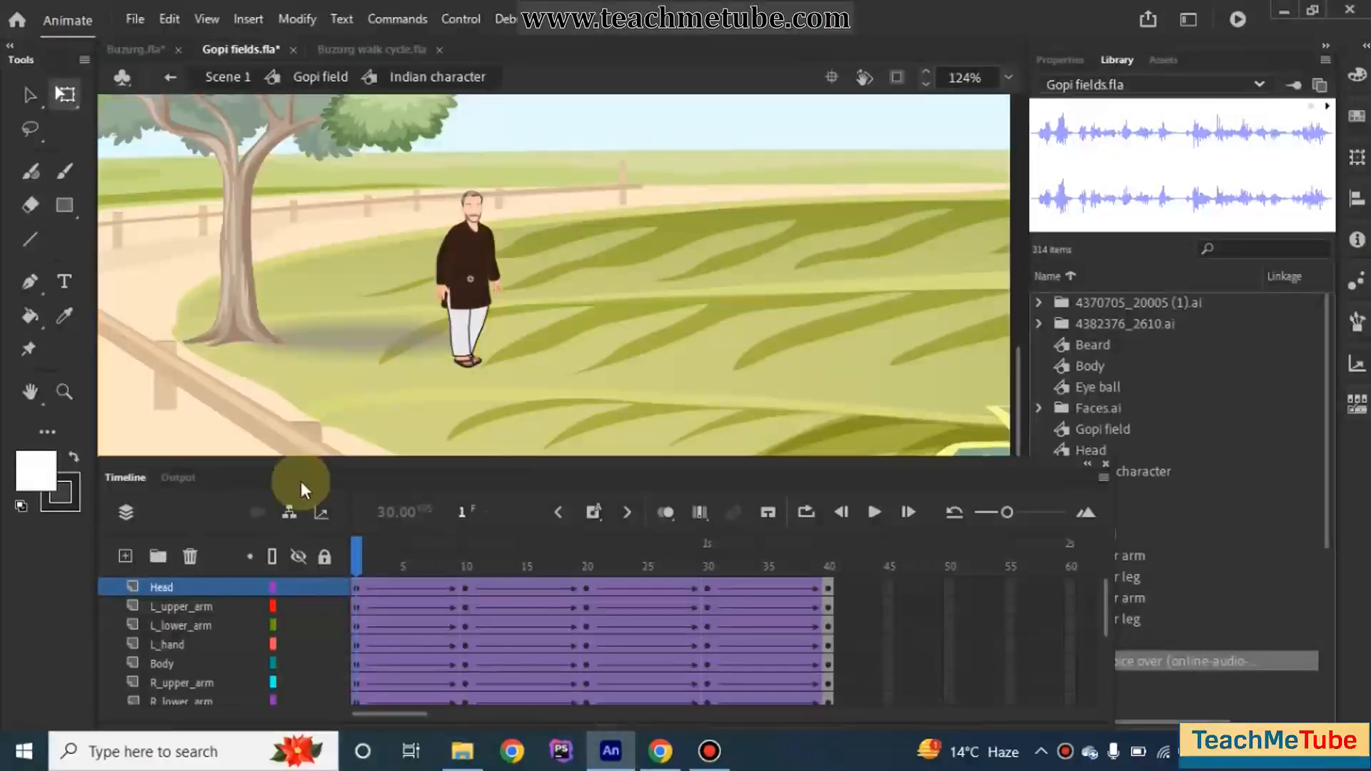
{"action": "left_click", "coordinate": [126, 556]}
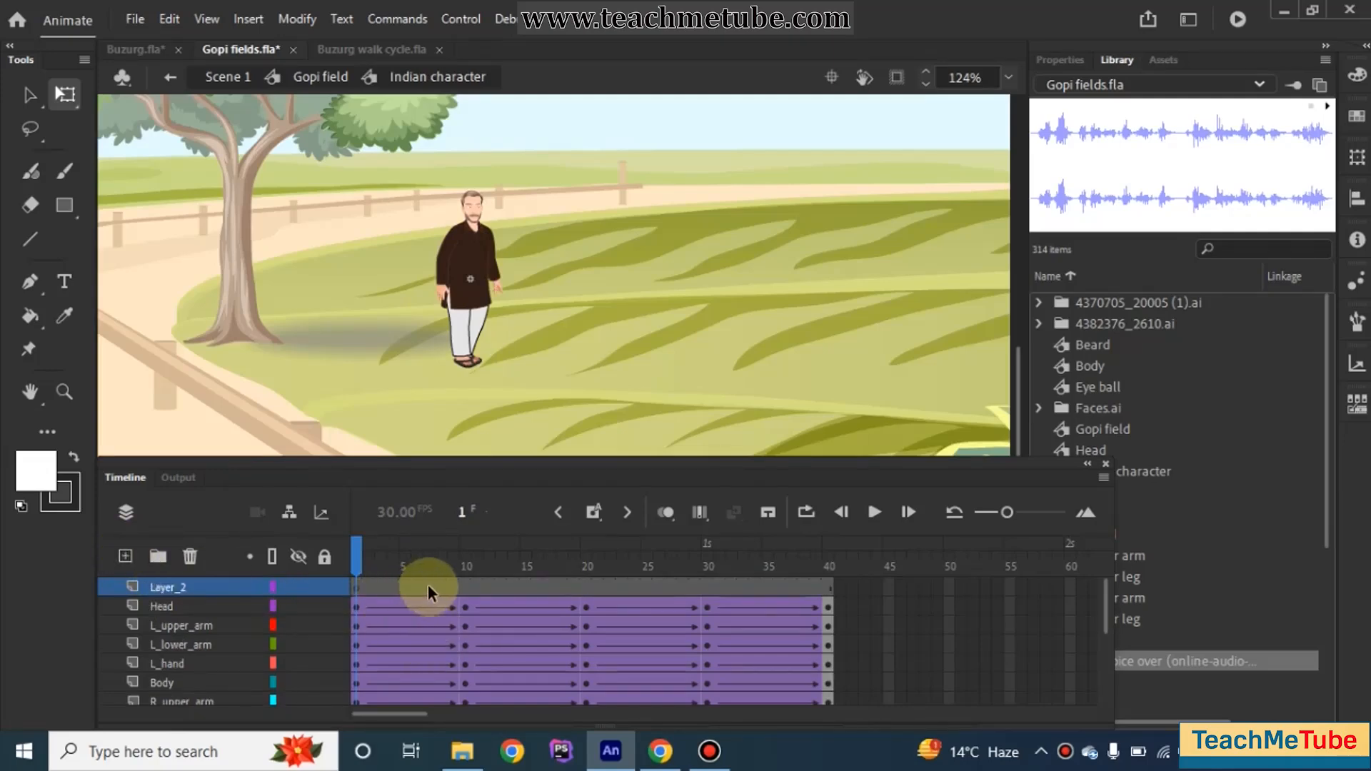
{"action": "left_click", "coordinate": [370, 585]}
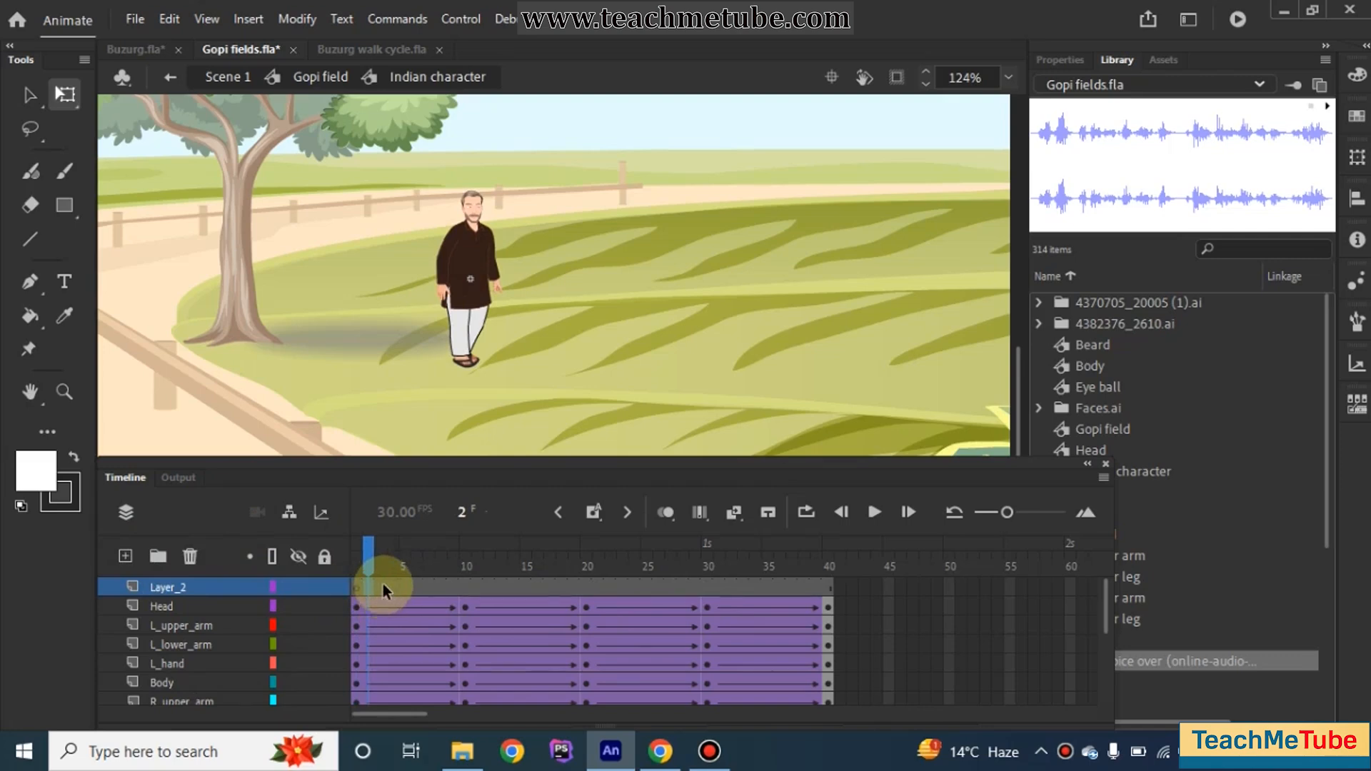
{"action": "left_click_drag", "start_coordinate": [365, 560], "coordinate": [353, 559]}
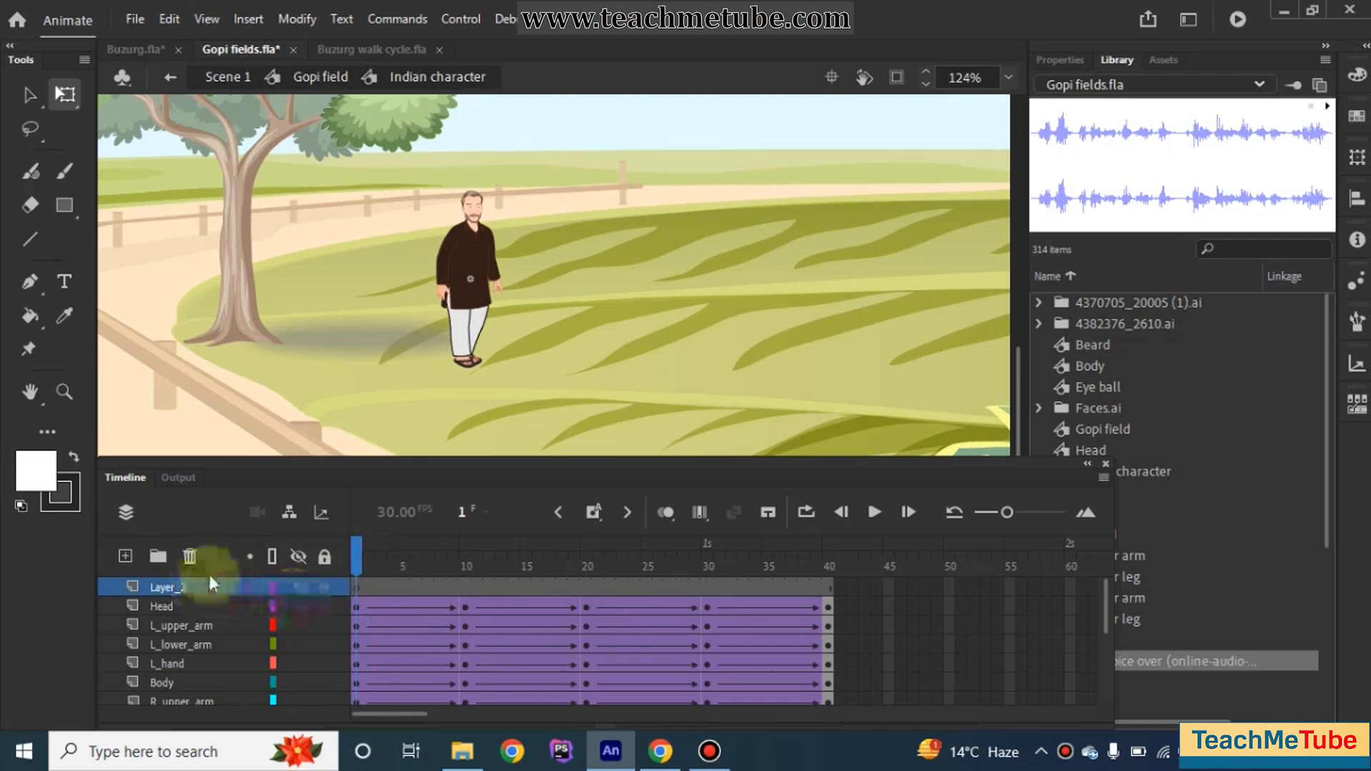
{"action": "scroll", "coordinate": [474, 214], "scroll_direction": "up", "scroll_amount": 10}
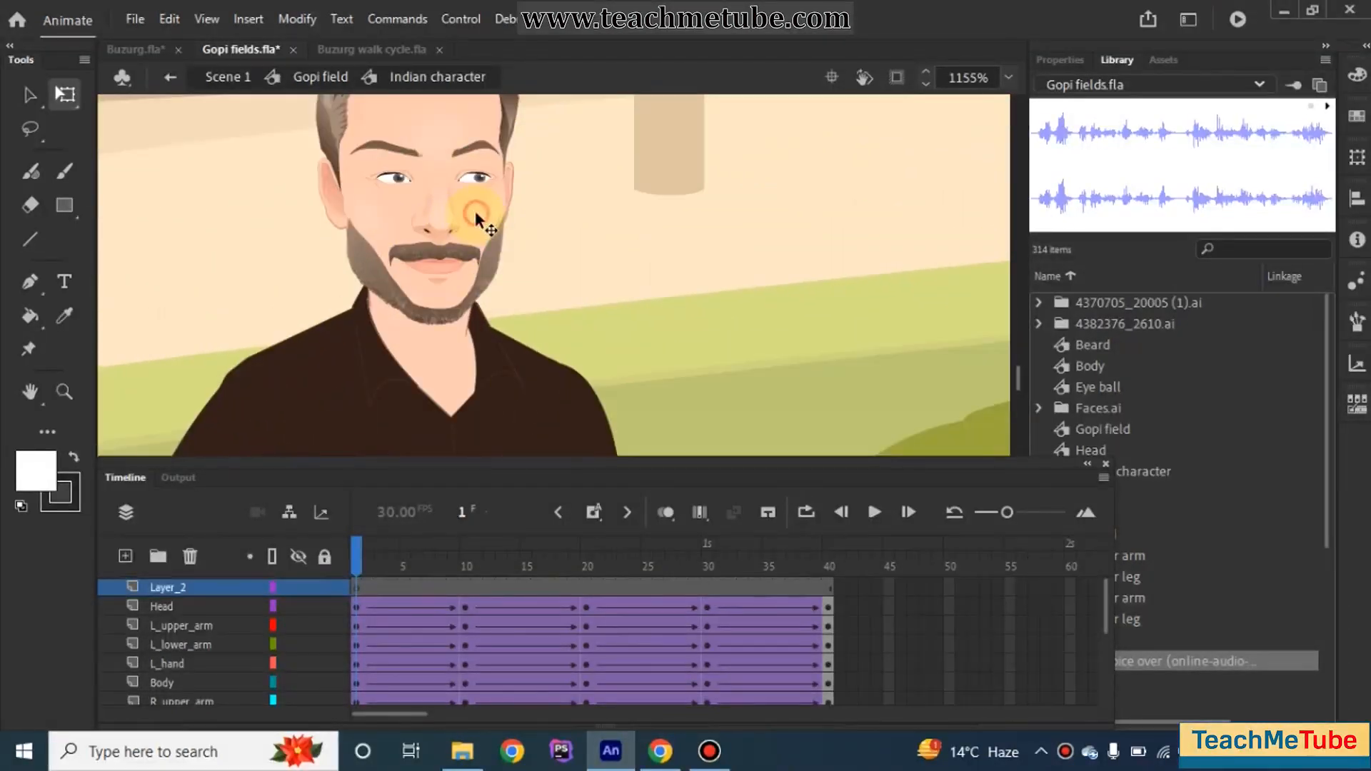
Step: Inspect the Mouth symbol inside the character's head, return to the Head symbol and convert the mouth into a new symbol
{"action": "double_click", "coordinate": [474, 211]}
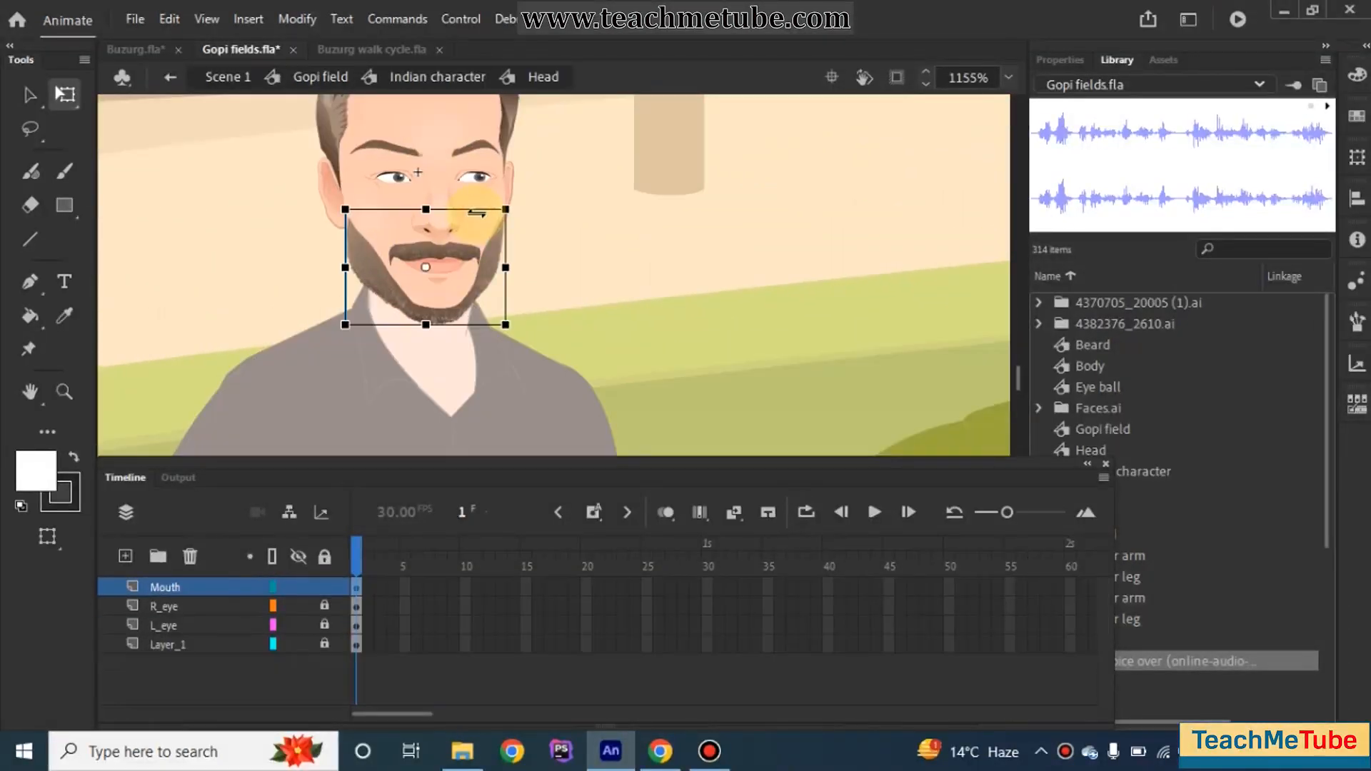
{"action": "double_click", "coordinate": [461, 252]}
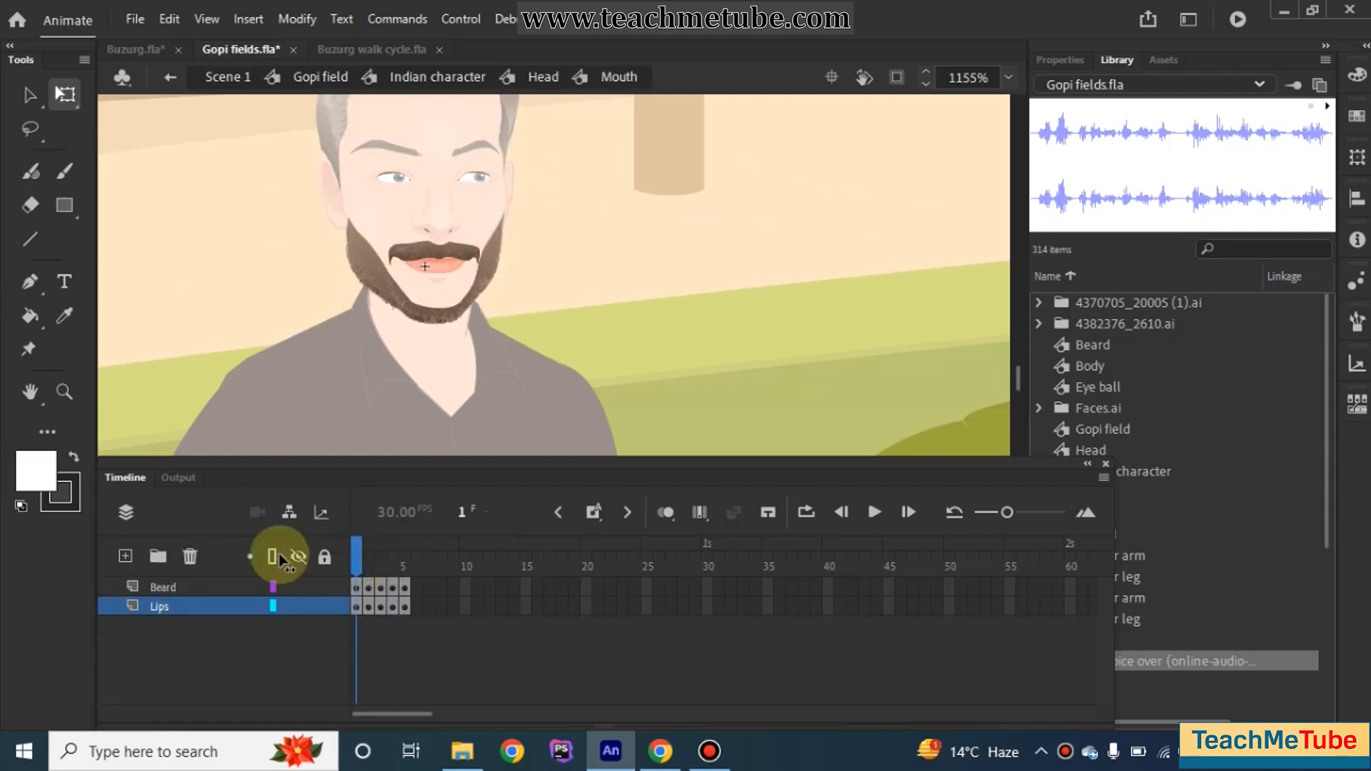
{"action": "double_click", "coordinate": [627, 220]}
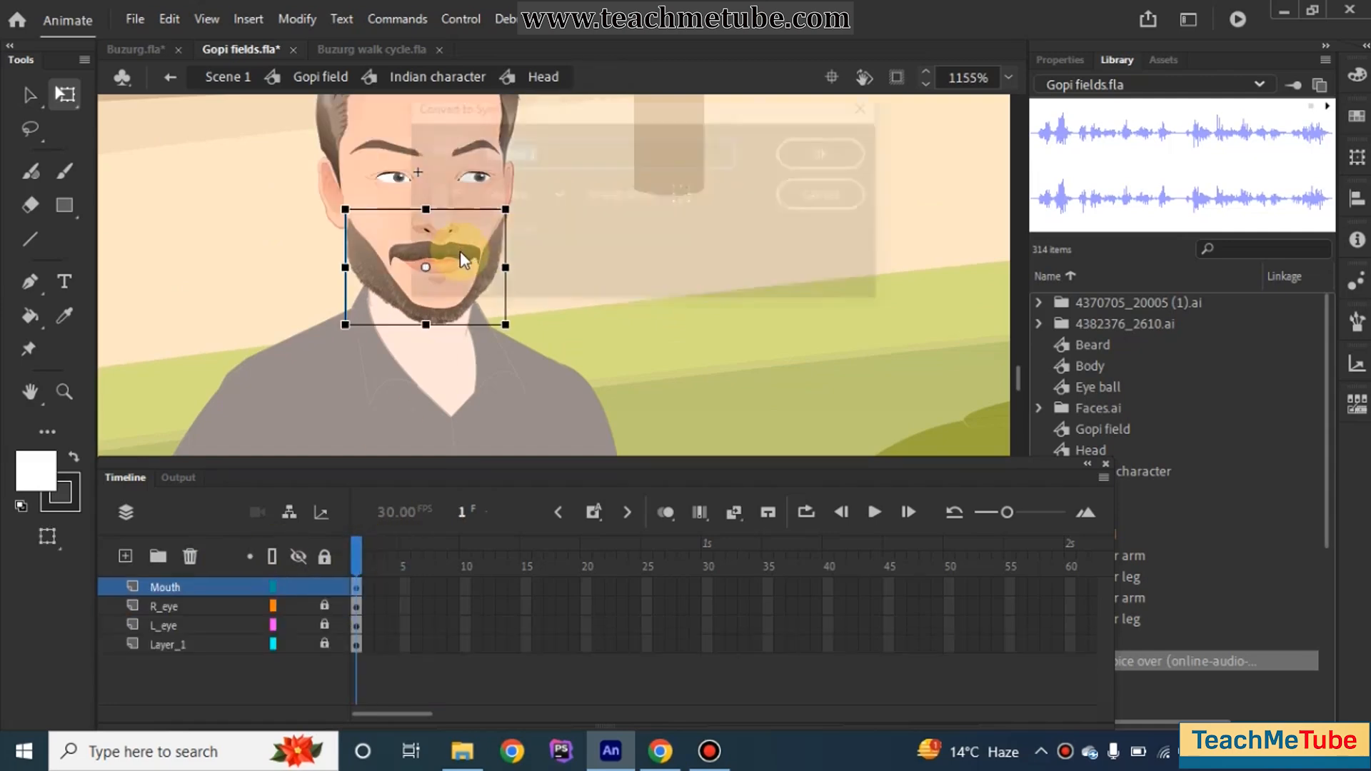
{"action": "key", "text": "F8"}
{"action": "key", "text": "Return"}
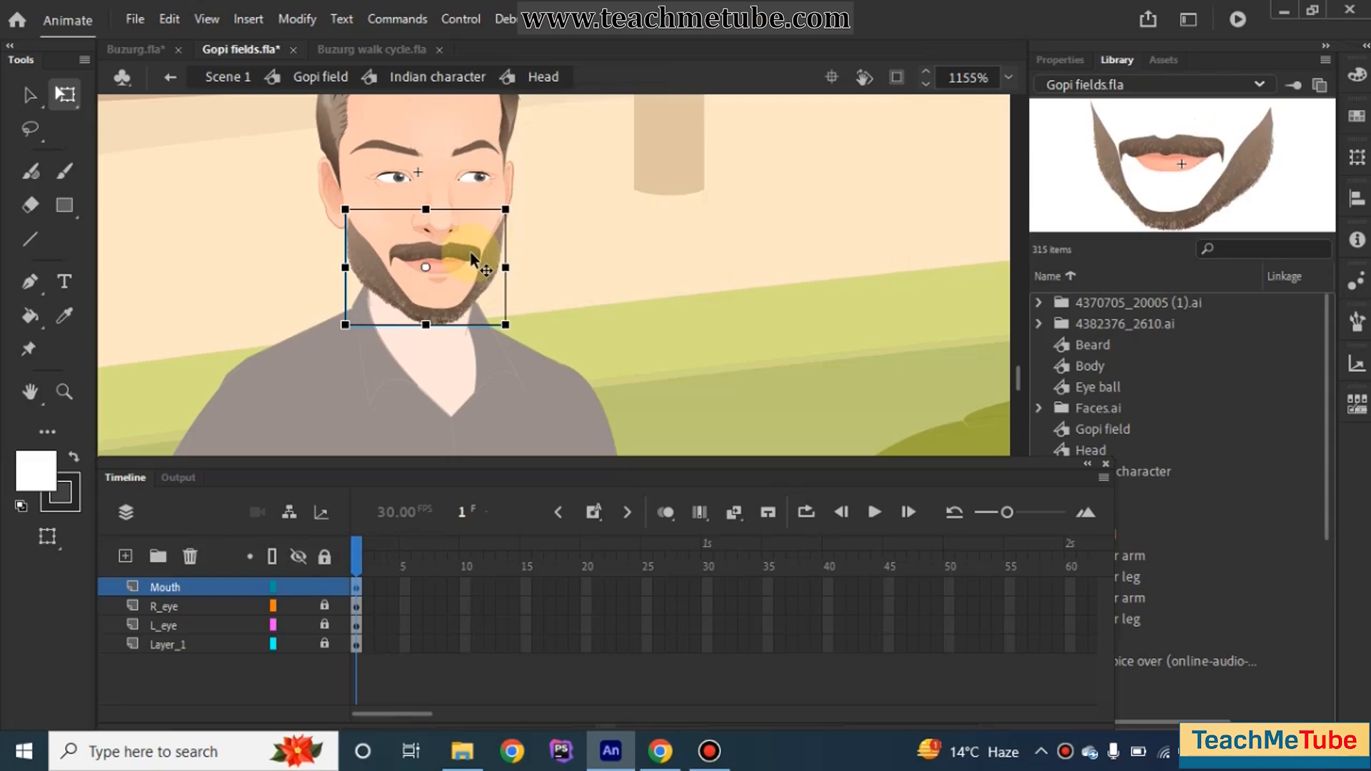
Step: Open the new mouth symbol and extend its Layer_1 frames to frame 300
{"action": "double_click", "coordinate": [469, 252]}
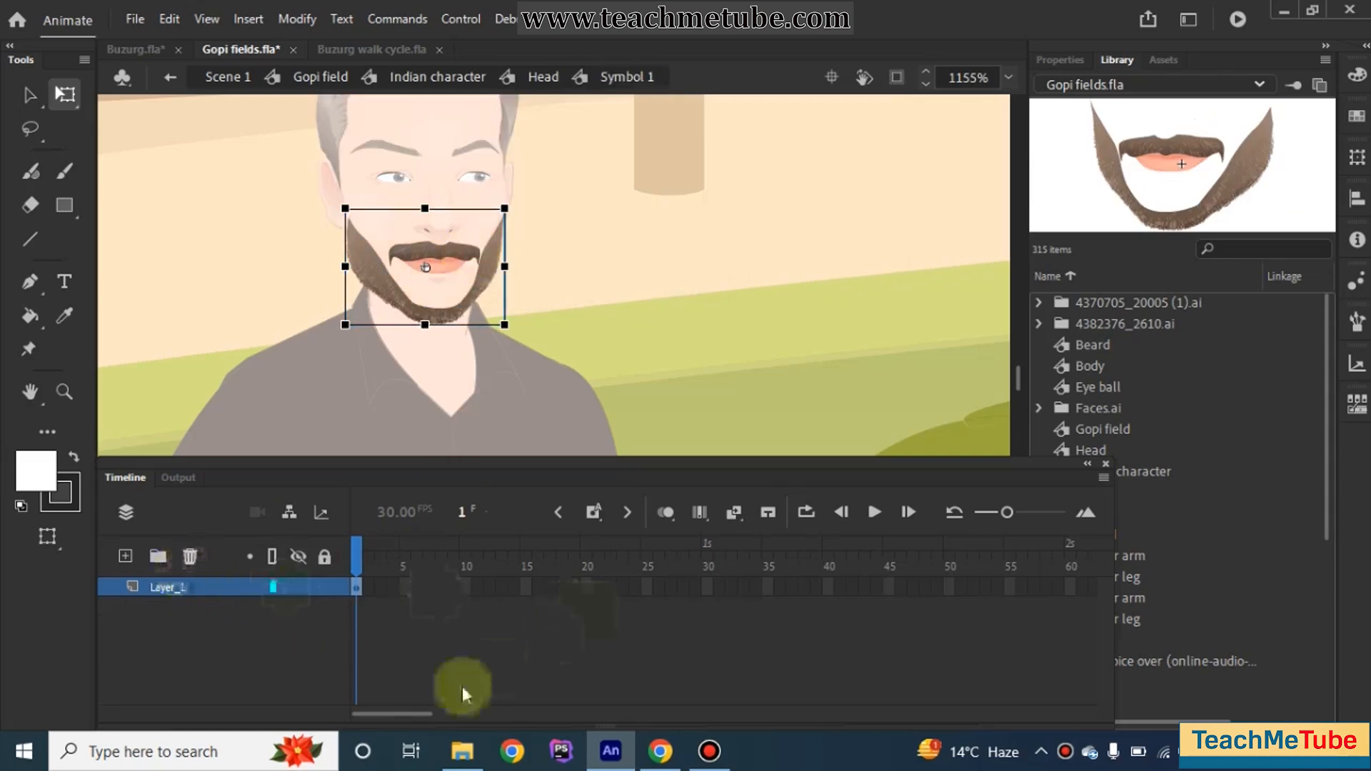
{"action": "left_click_drag", "start_coordinate": [421, 713], "coordinate": [743, 721]}
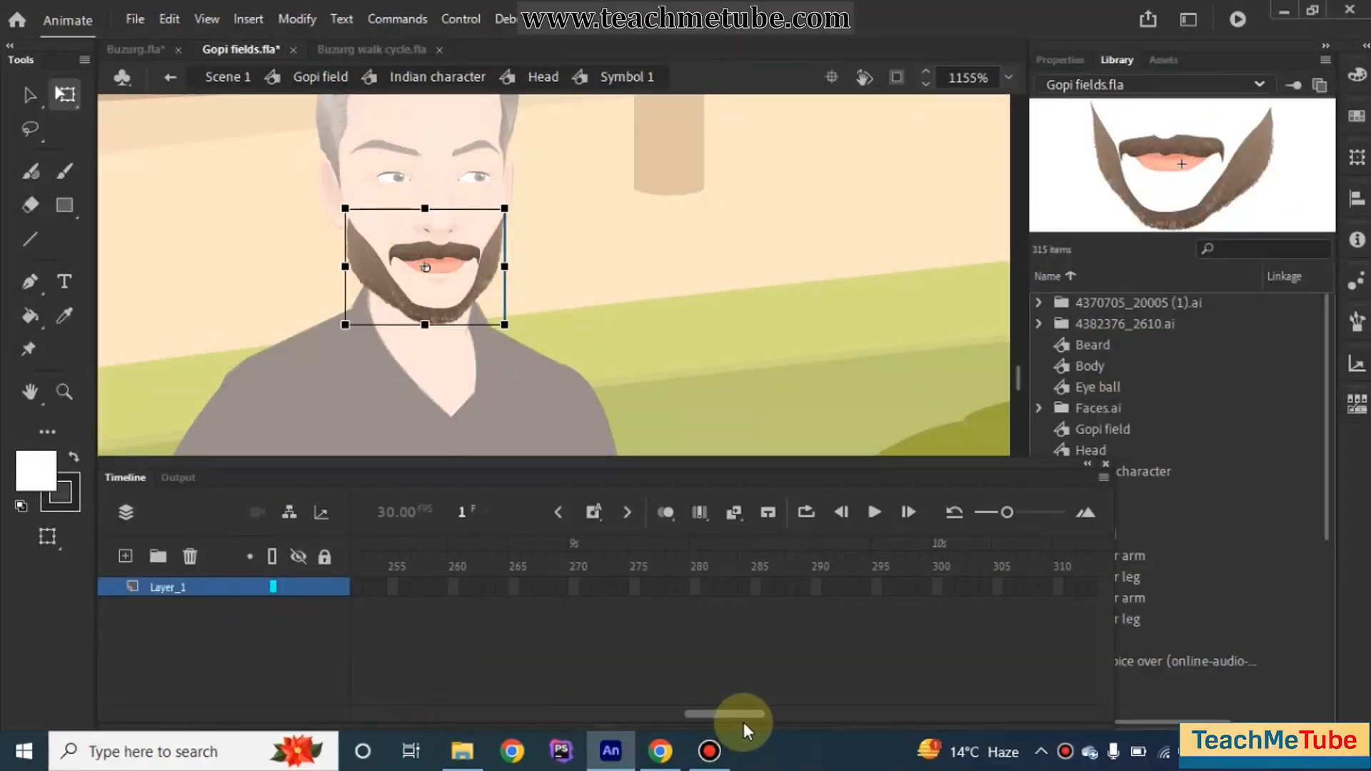
{"action": "left_click", "coordinate": [932, 593]}
{"action": "key", "text": "F5"}
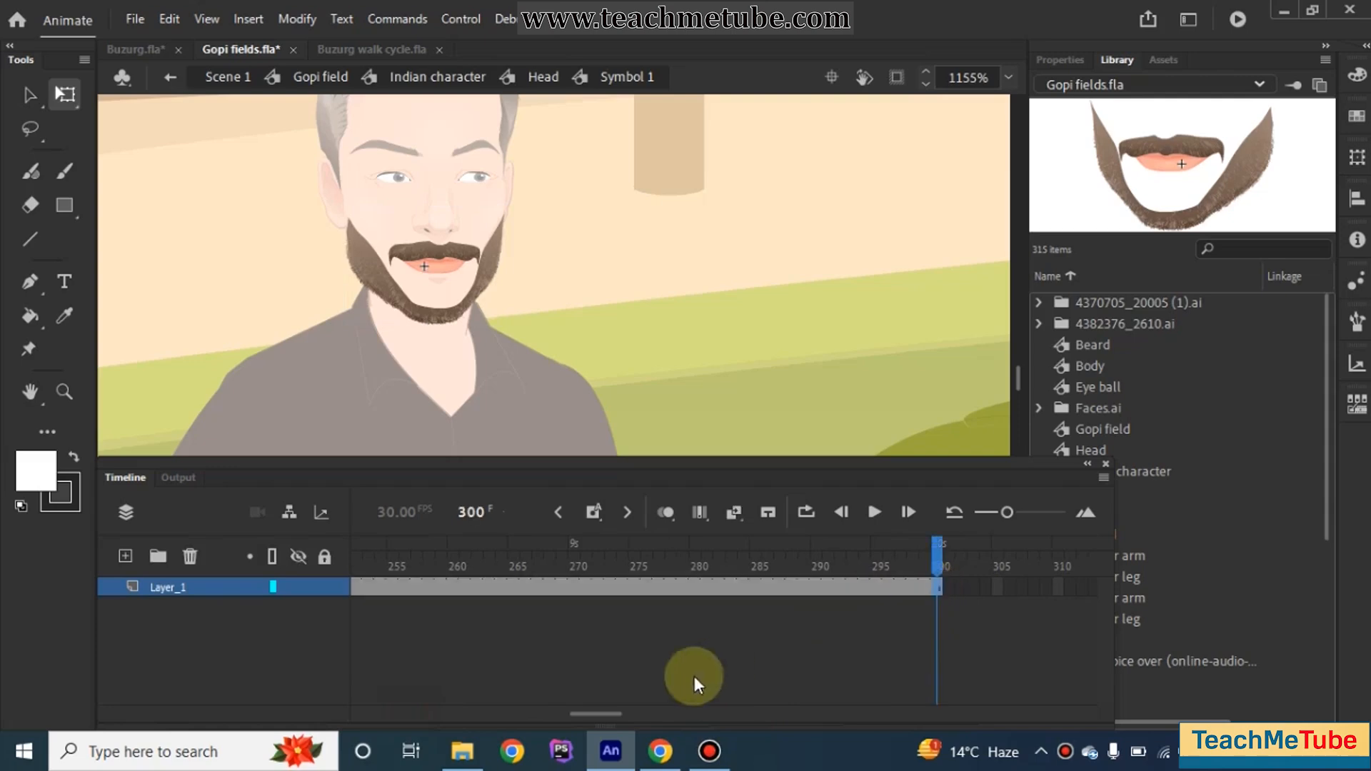
Step: Return to frame 1 and add a layer named Voice_over above Layer_1 in the mouth symbol
{"action": "left_click_drag", "start_coordinate": [605, 713], "coordinate": [233, 566]}
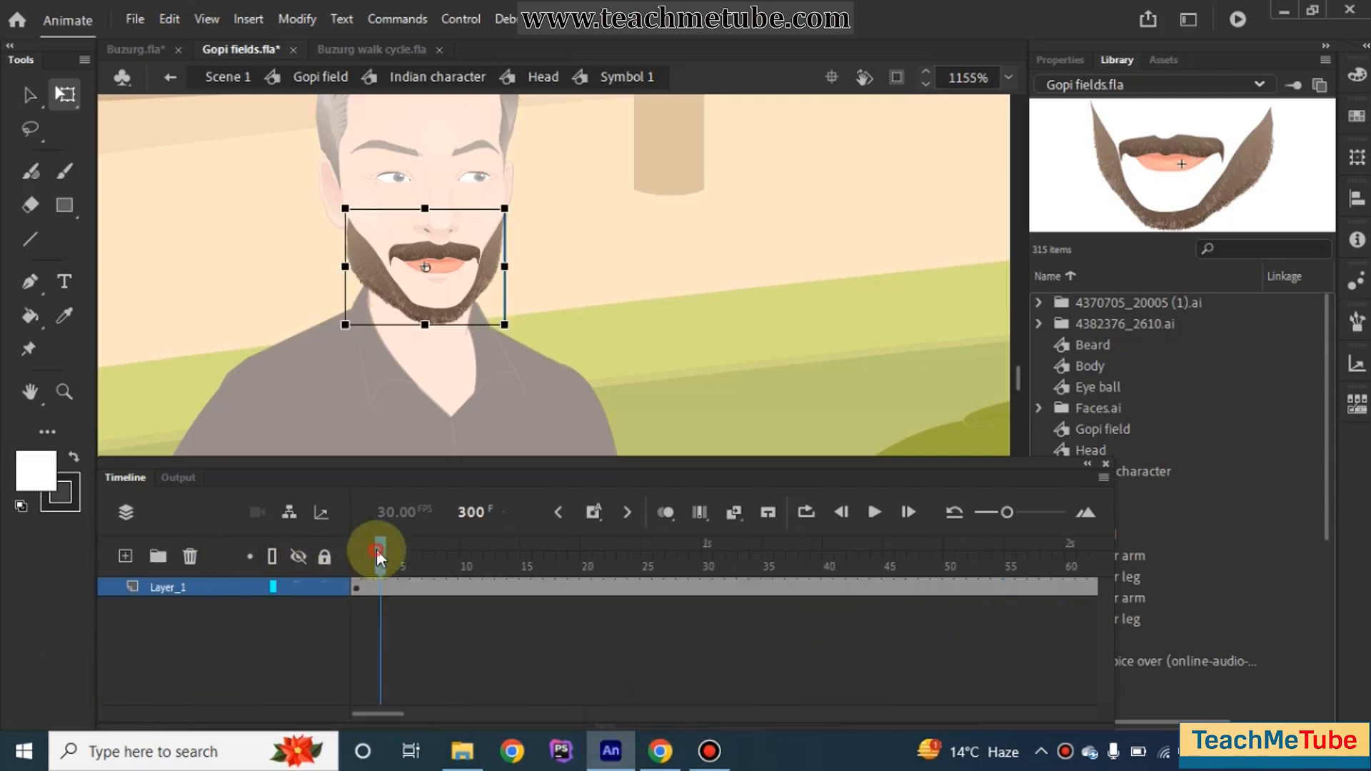
{"action": "left_click_drag", "start_coordinate": [377, 554], "coordinate": [356, 554]}
{"action": "left_click", "coordinate": [117, 555]}
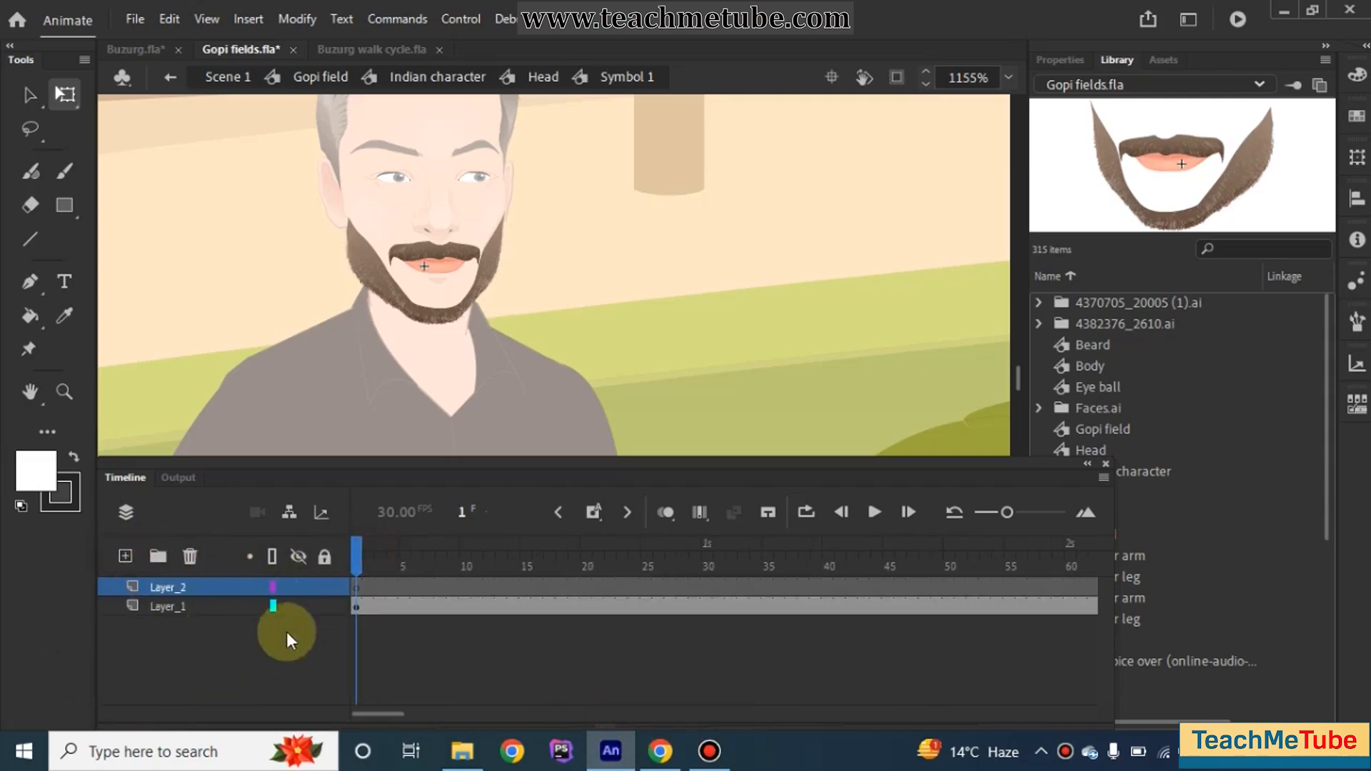
{"action": "double_click", "coordinate": [233, 587]}
{"action": "type", "text": "Voice "}
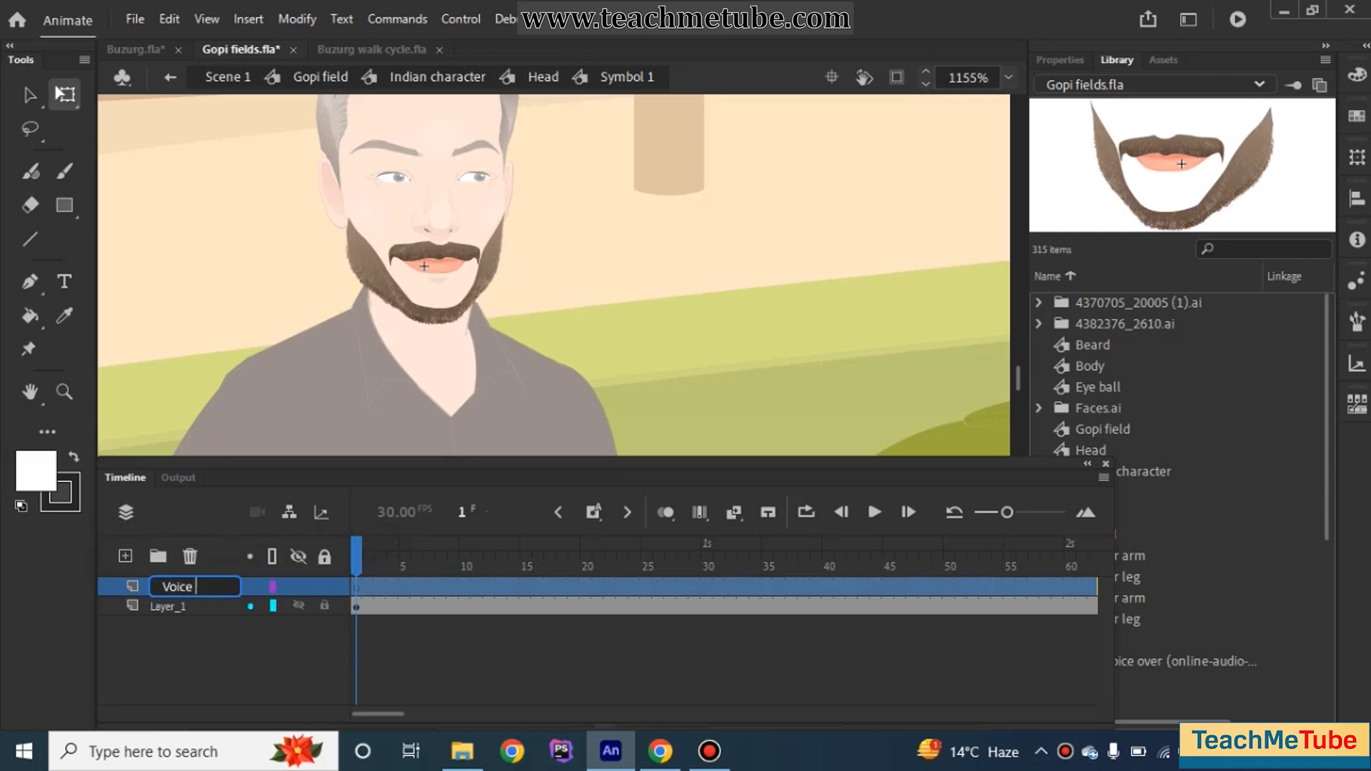
{"action": "type", "text": "over"}
{"action": "left_click", "coordinate": [252, 599]}
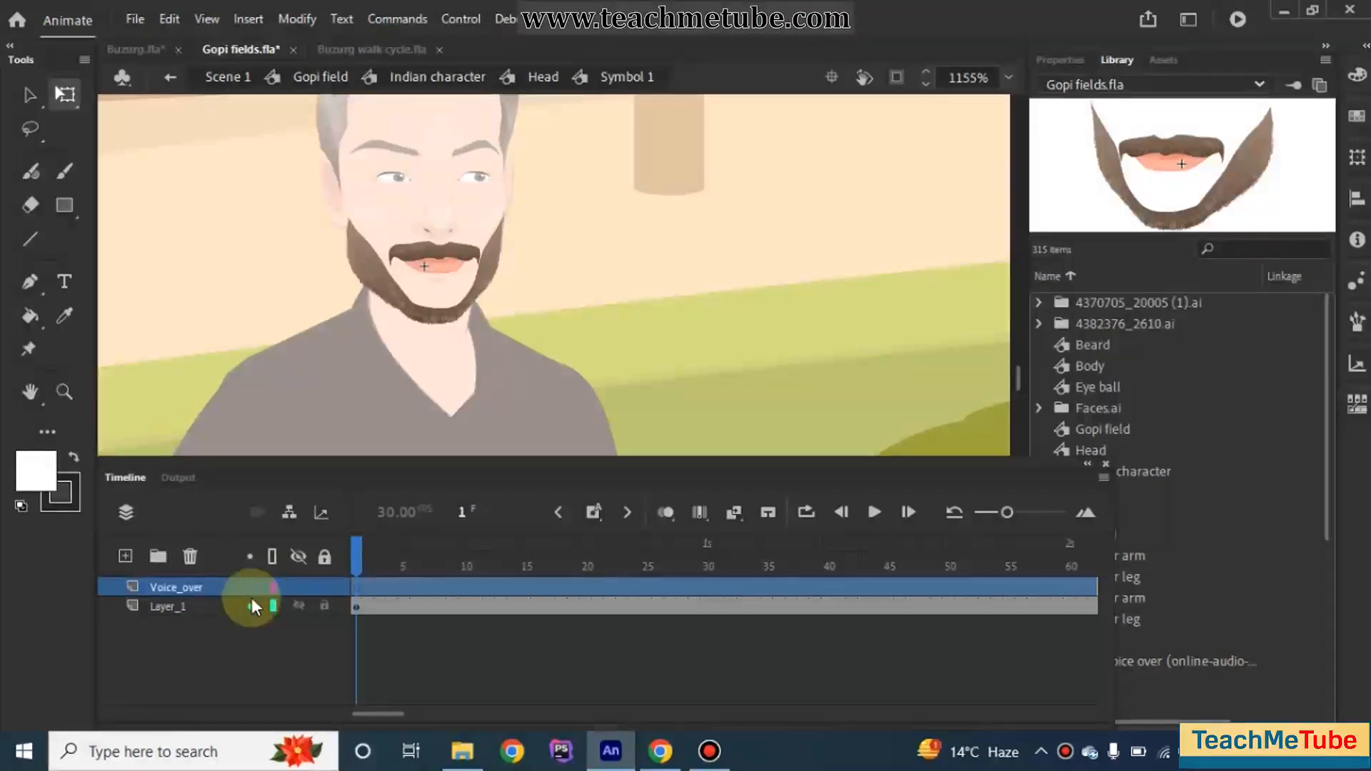
Step: Place the voice-over audio from the library on the Voice_over layer
{"action": "left_click", "coordinate": [368, 587]}
{"action": "left_click", "coordinate": [1175, 658]}
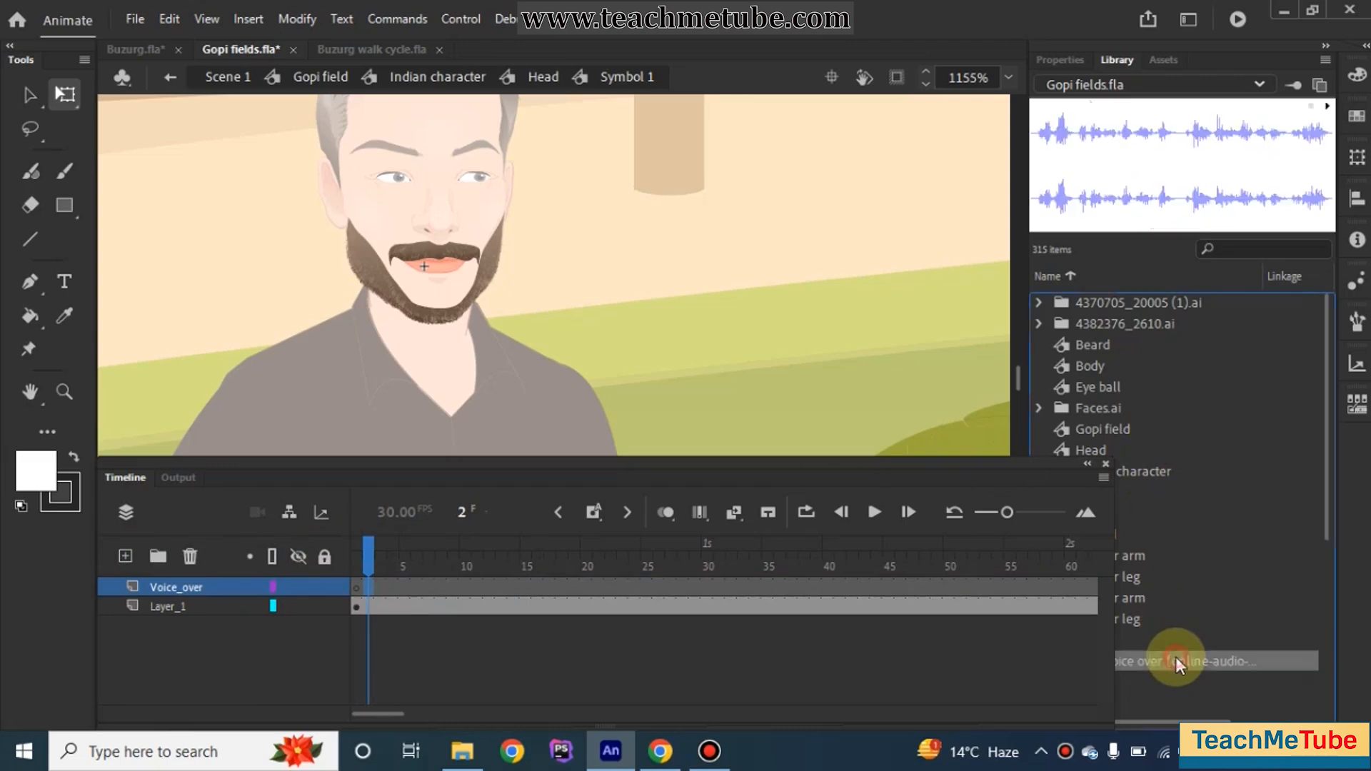
{"action": "left_click_drag", "start_coordinate": [1222, 169], "coordinate": [487, 359]}
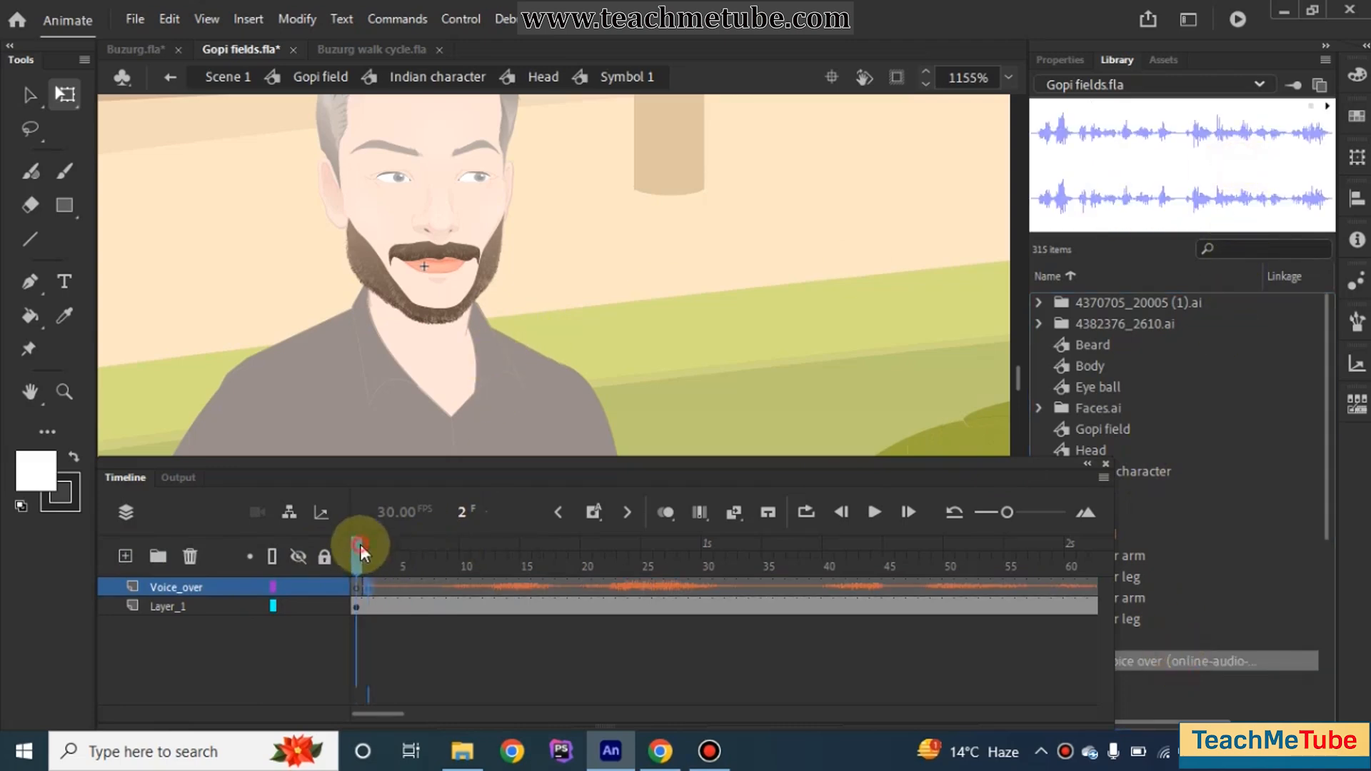
Step: Insert keyframes on Layer_1 at frame 2 and at frame 234, near the end of the voice-over waveform
{"action": "left_click", "coordinate": [372, 608]}
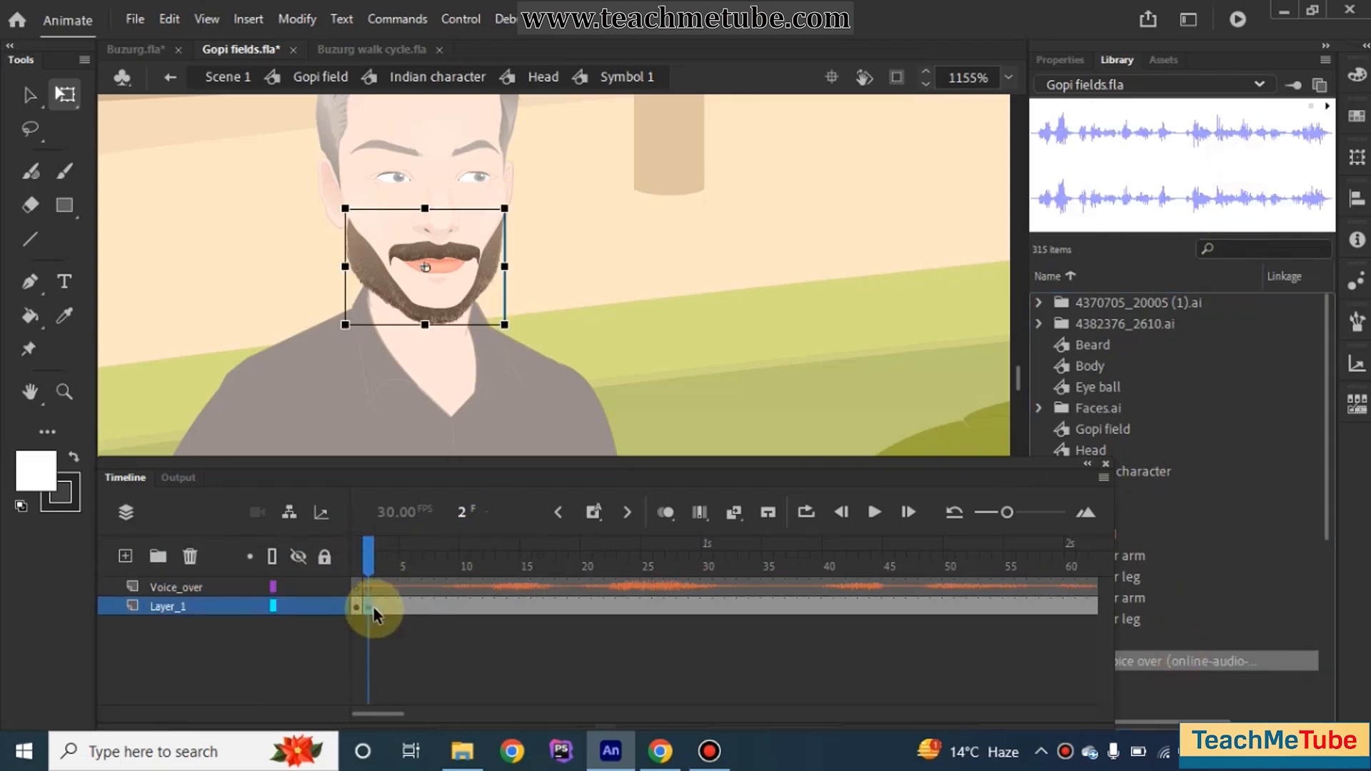
{"action": "scroll", "coordinate": [379, 610], "scroll_direction": "right", "scroll_amount": 15}
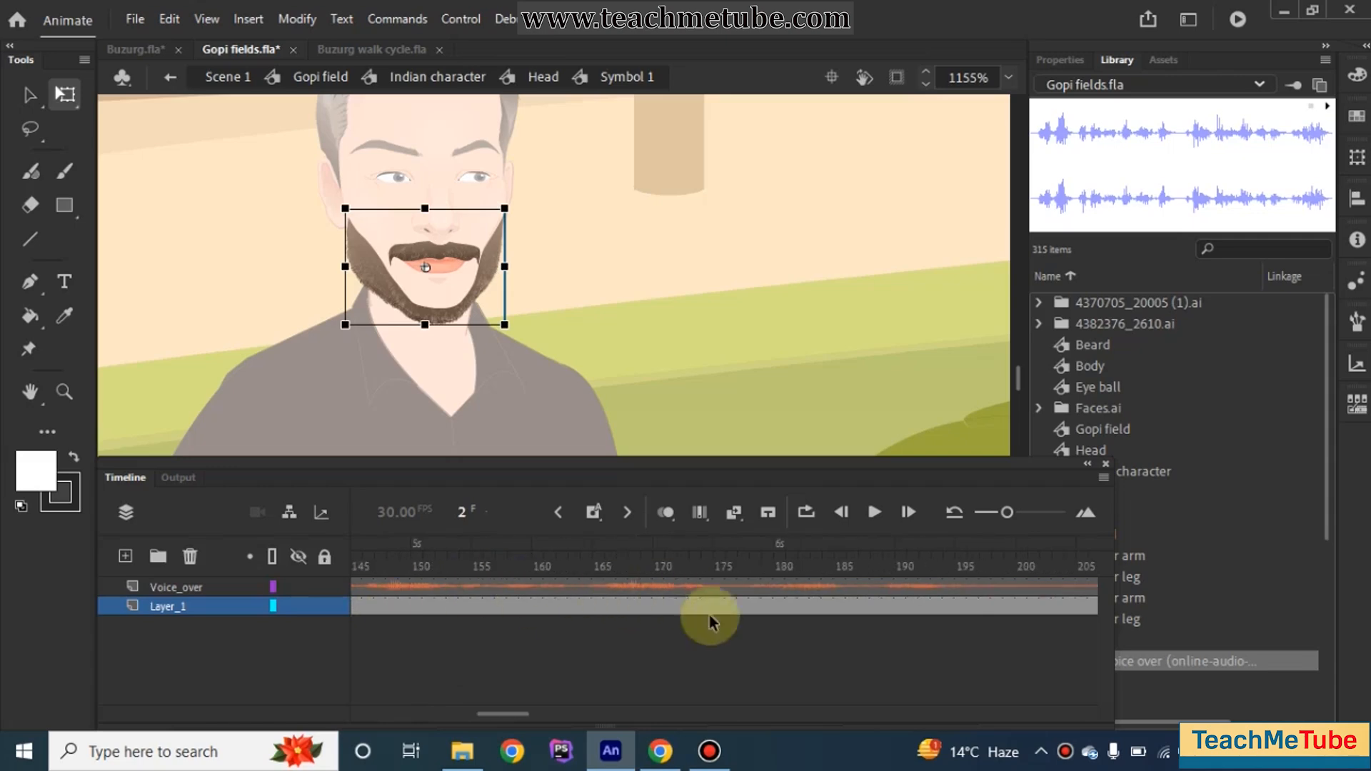
{"action": "left_click", "coordinate": [850, 606]}
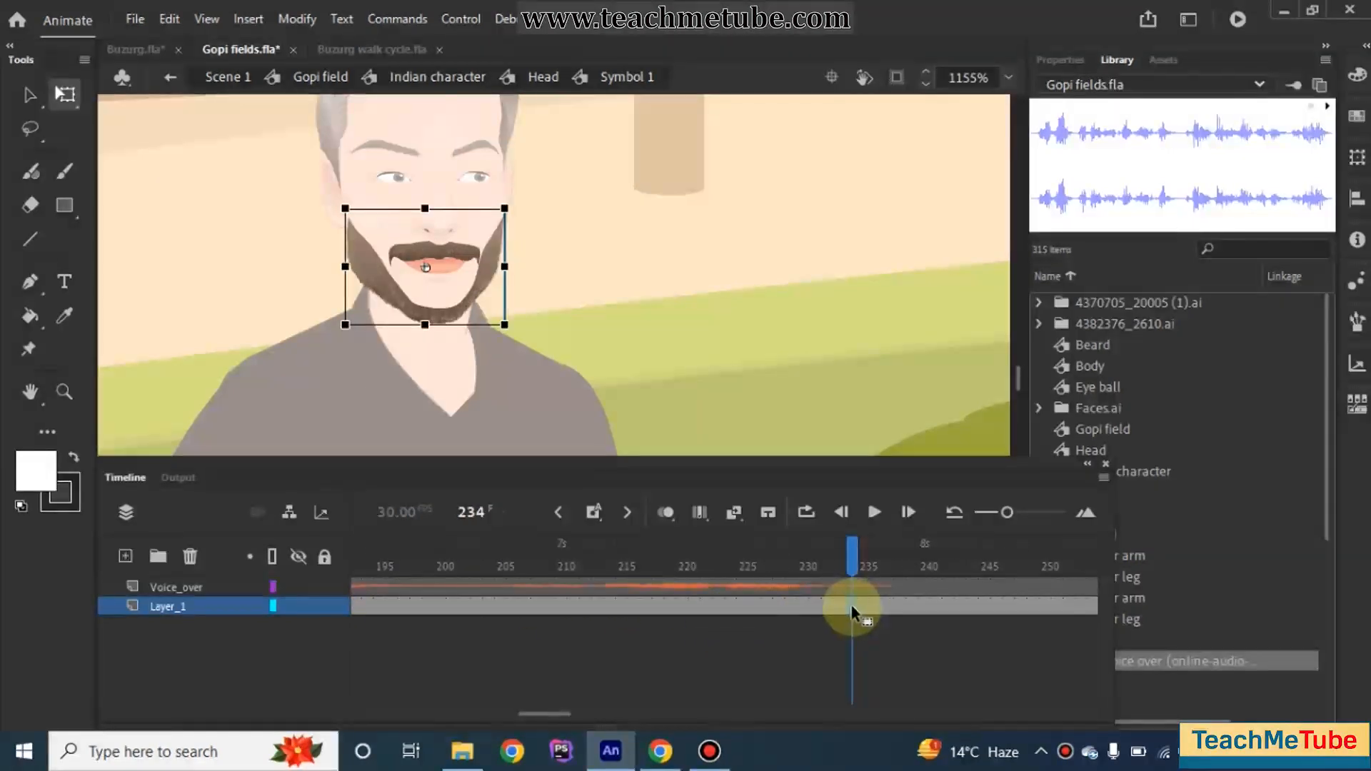
{"action": "key", "text": "F6"}
{"action": "scroll", "coordinate": [764, 640], "scroll_direction": "left", "scroll_amount": 15}
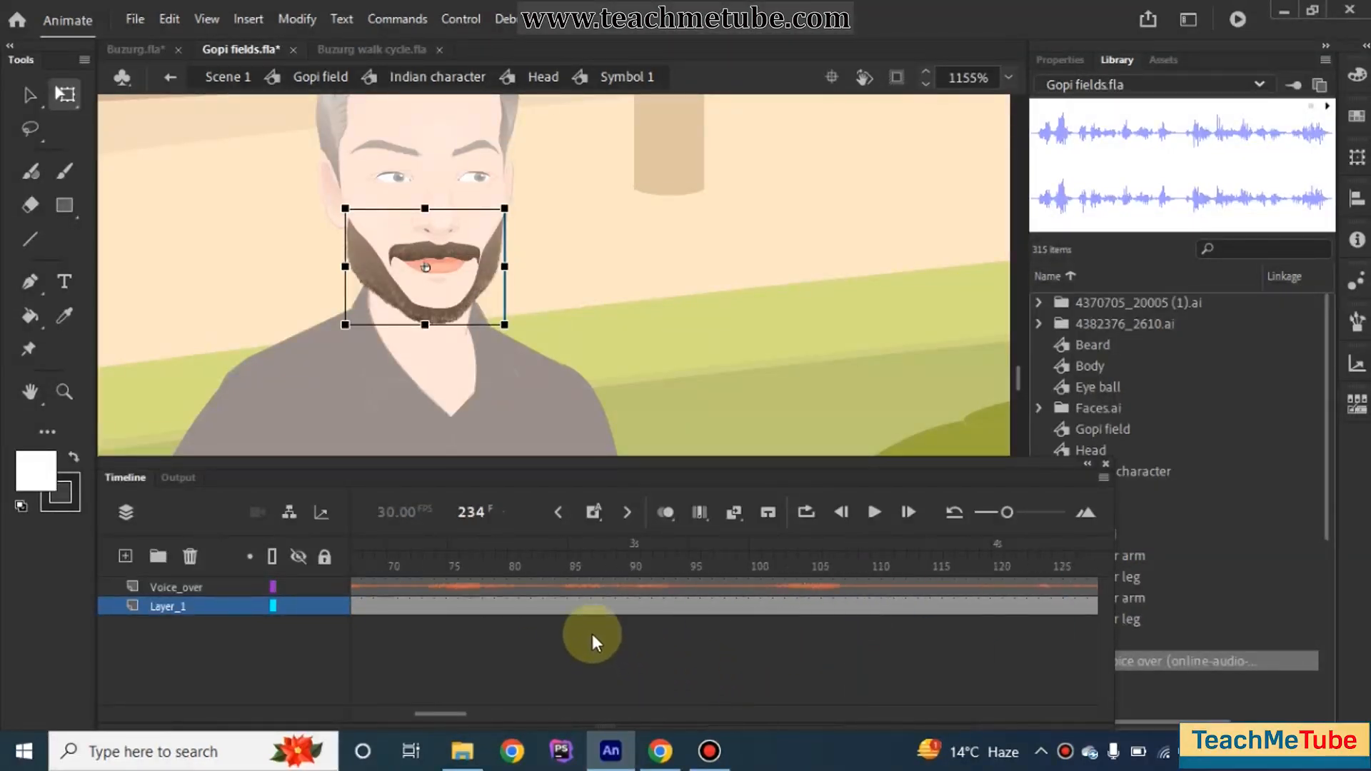
Step: Open Lip Syncing for the mouth at frame 2 and assign mouth 3 to the Ah viseme and mouth 4 to Ee
{"action": "left_click", "coordinate": [367, 562]}
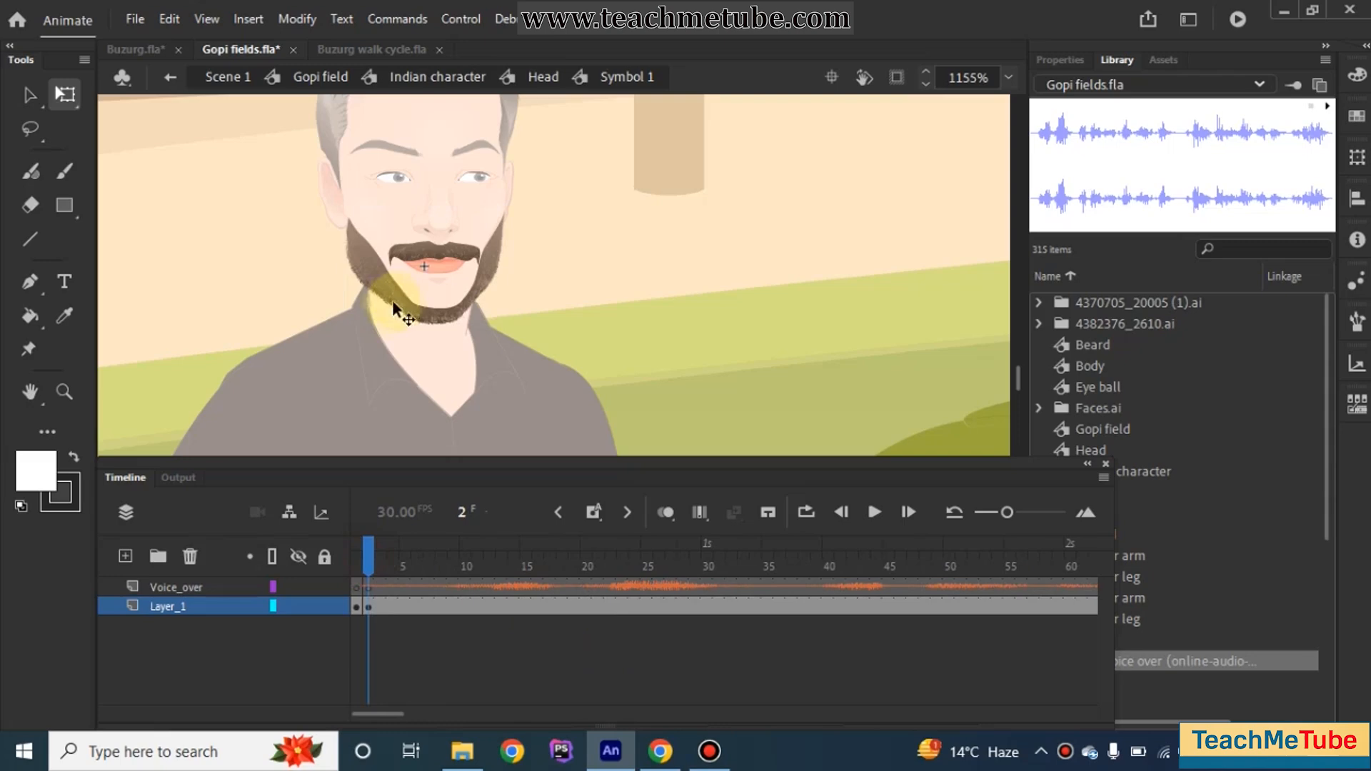
{"action": "left_click", "coordinate": [464, 255]}
{"action": "left_click", "coordinate": [1057, 59]}
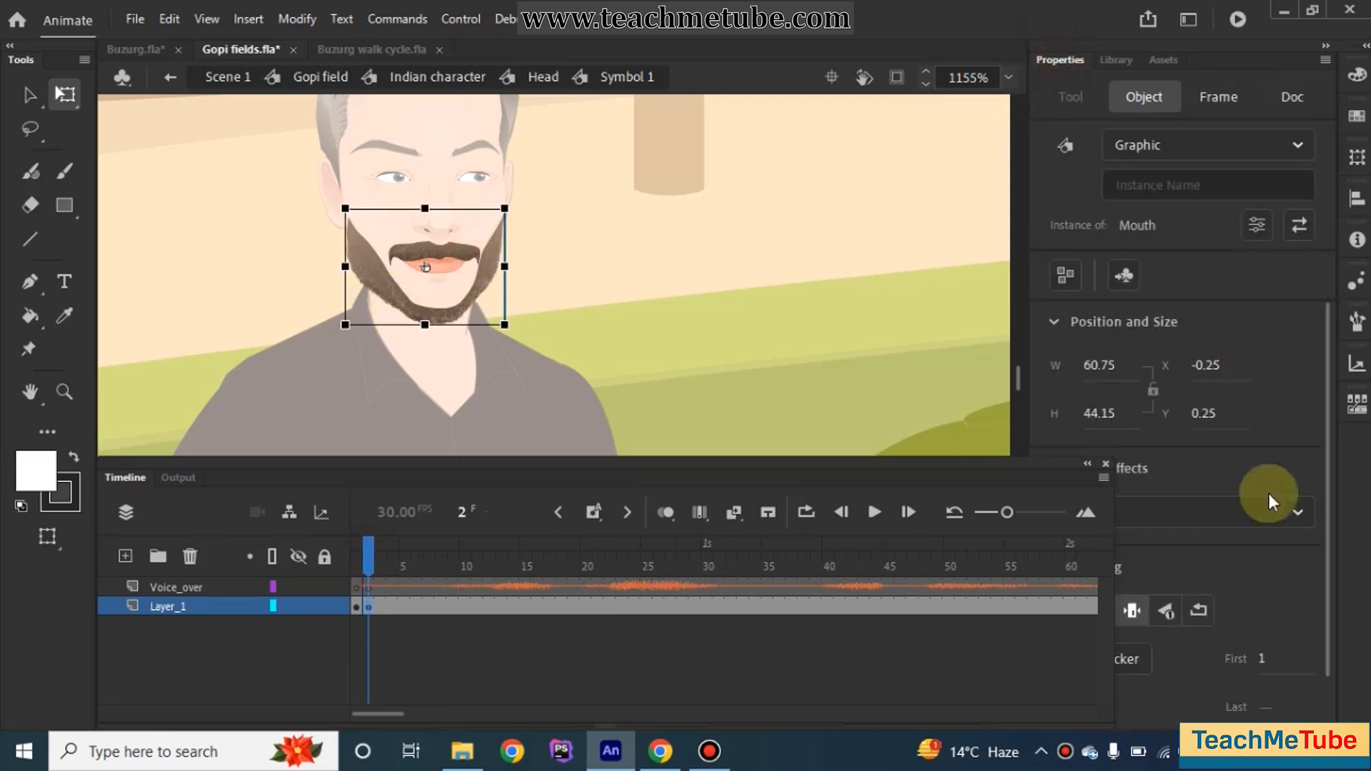
{"action": "scroll", "coordinate": [1240, 585], "scroll_direction": "down", "scroll_amount": 1}
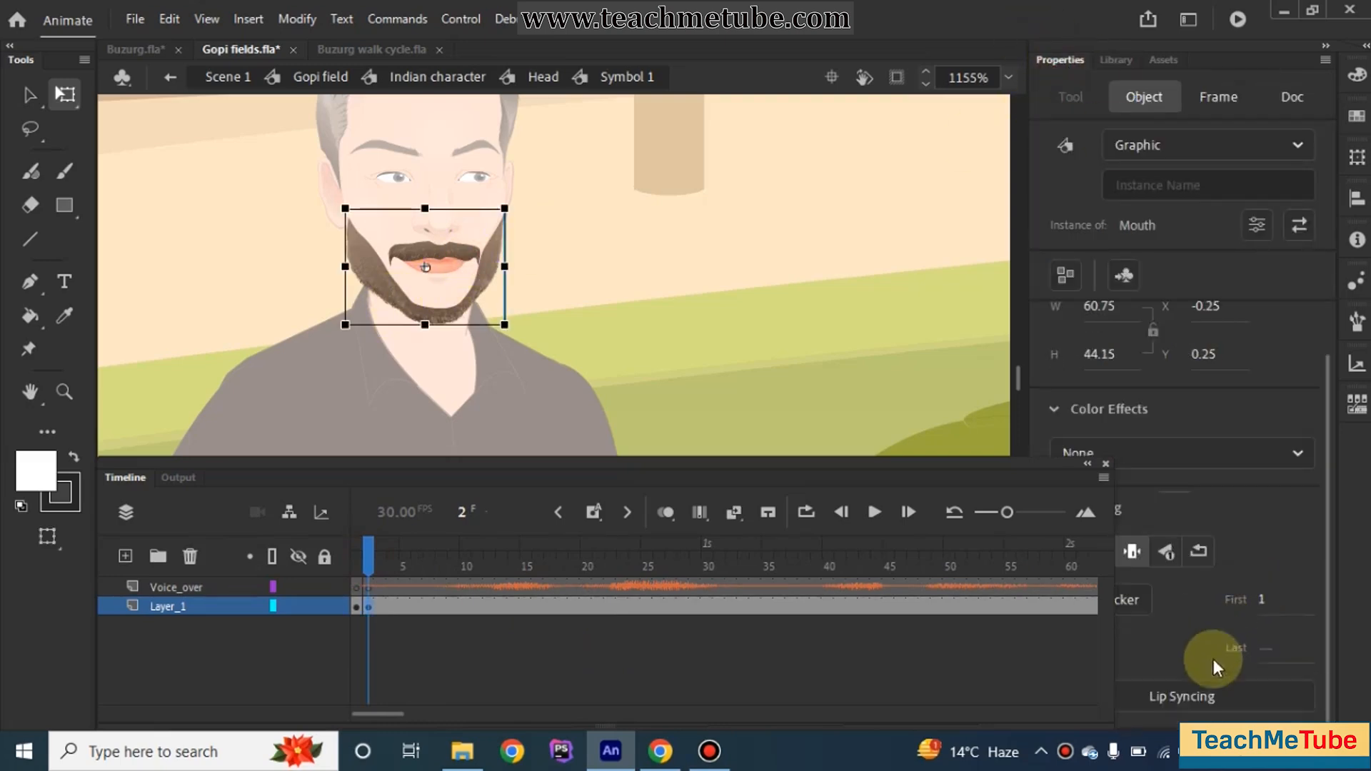
{"action": "left_click", "coordinate": [1207, 696]}
{"action": "left_click", "coordinate": [948, 280]}
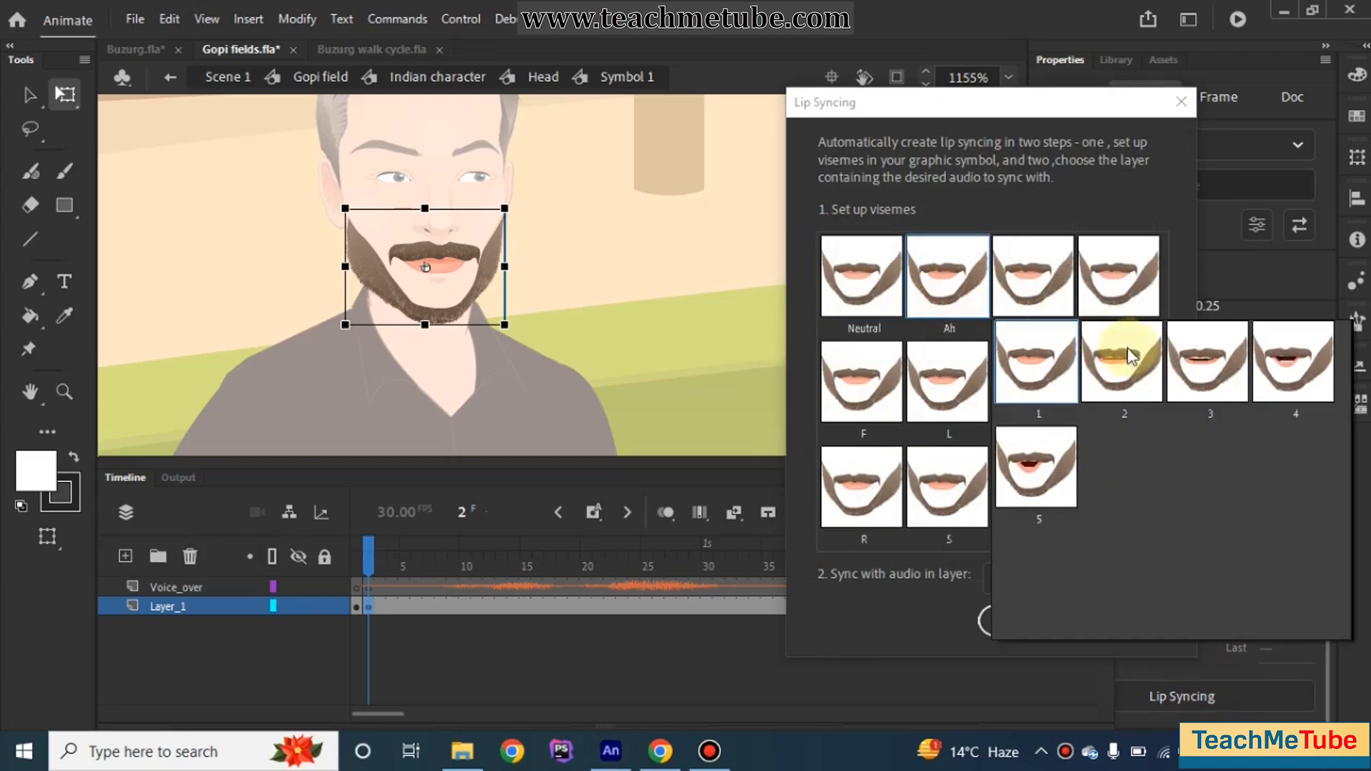
{"action": "left_click", "coordinate": [1204, 366]}
{"action": "left_click", "coordinate": [1114, 280]}
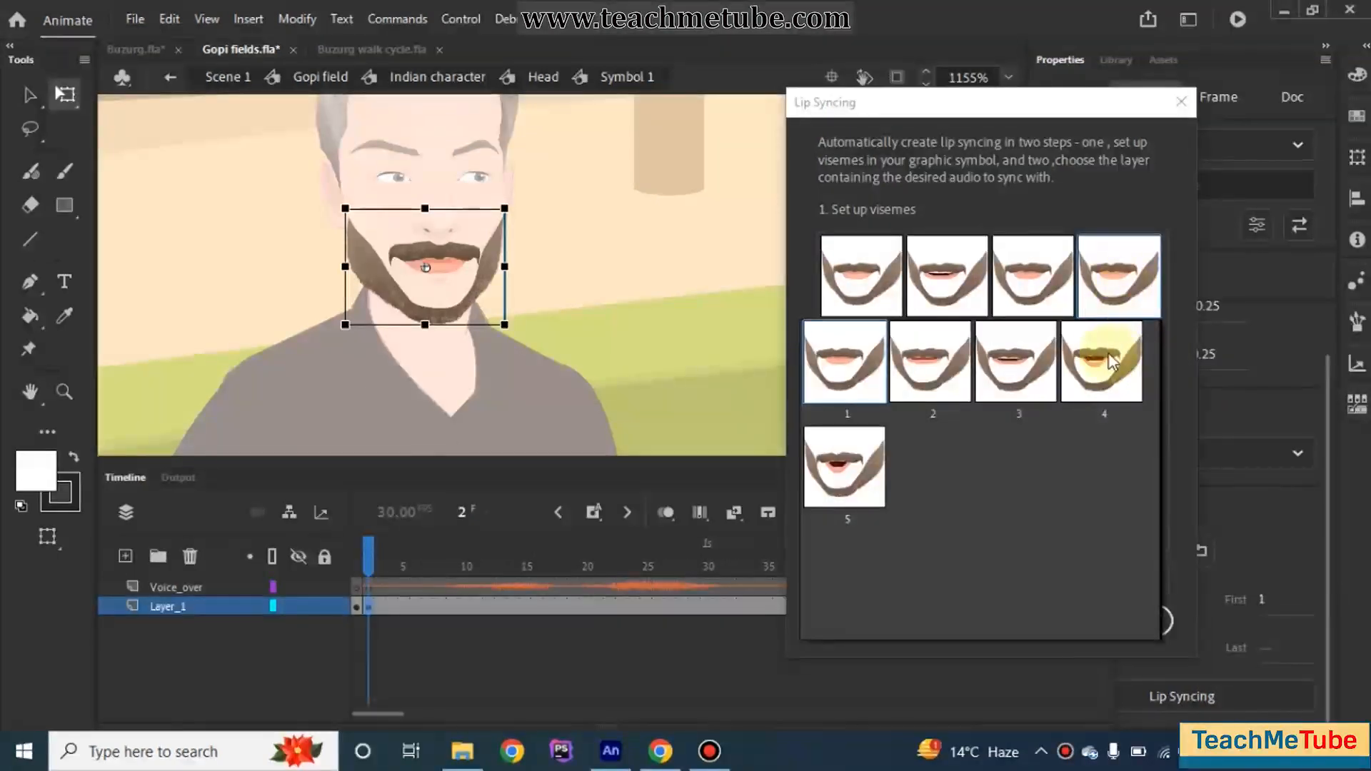
{"action": "left_click", "coordinate": [1111, 360]}
Step: Assign mouth 3 to the L viseme, mouth 5 to Oh and mouth 3 to S
{"action": "left_click", "coordinate": [948, 376]}
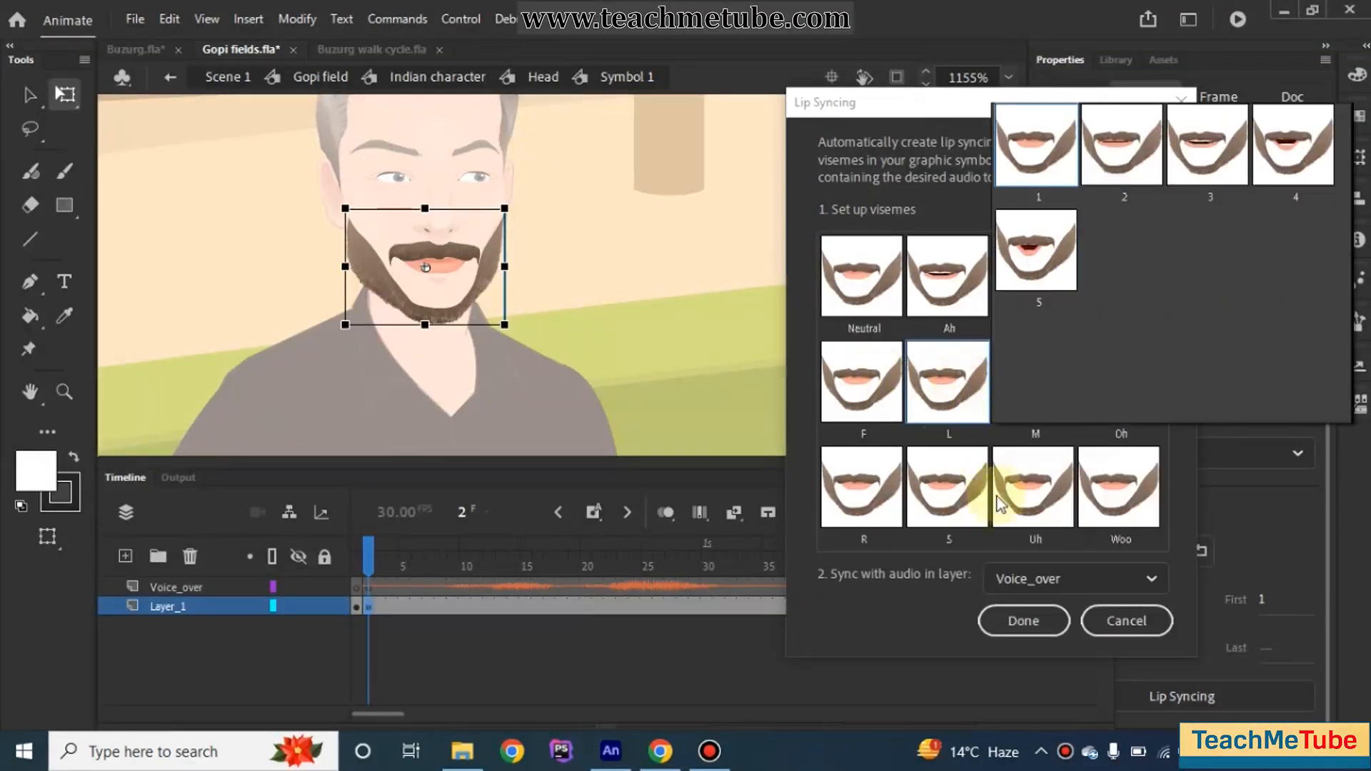
{"action": "left_click", "coordinate": [1208, 146]}
{"action": "left_click", "coordinate": [1111, 397]}
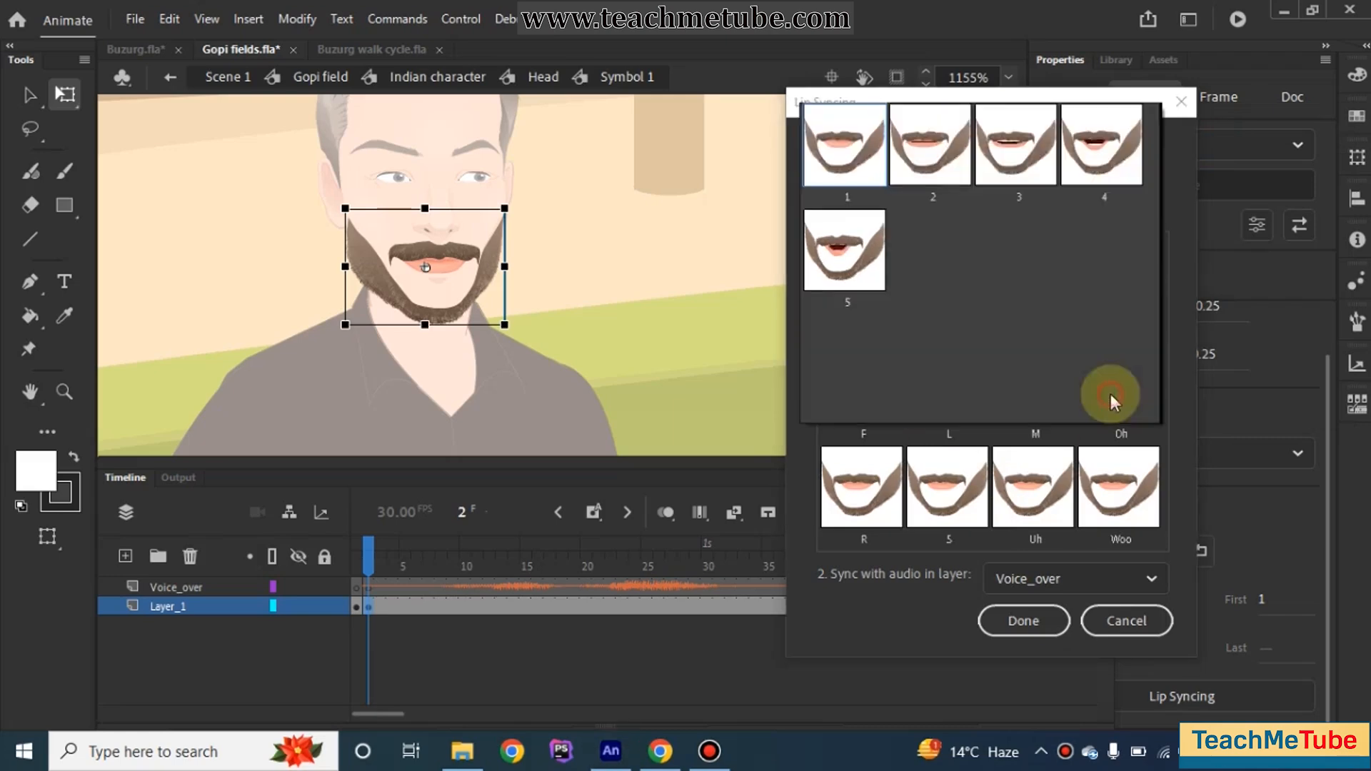
{"action": "left_click", "coordinate": [844, 250]}
{"action": "left_click", "coordinate": [942, 486]}
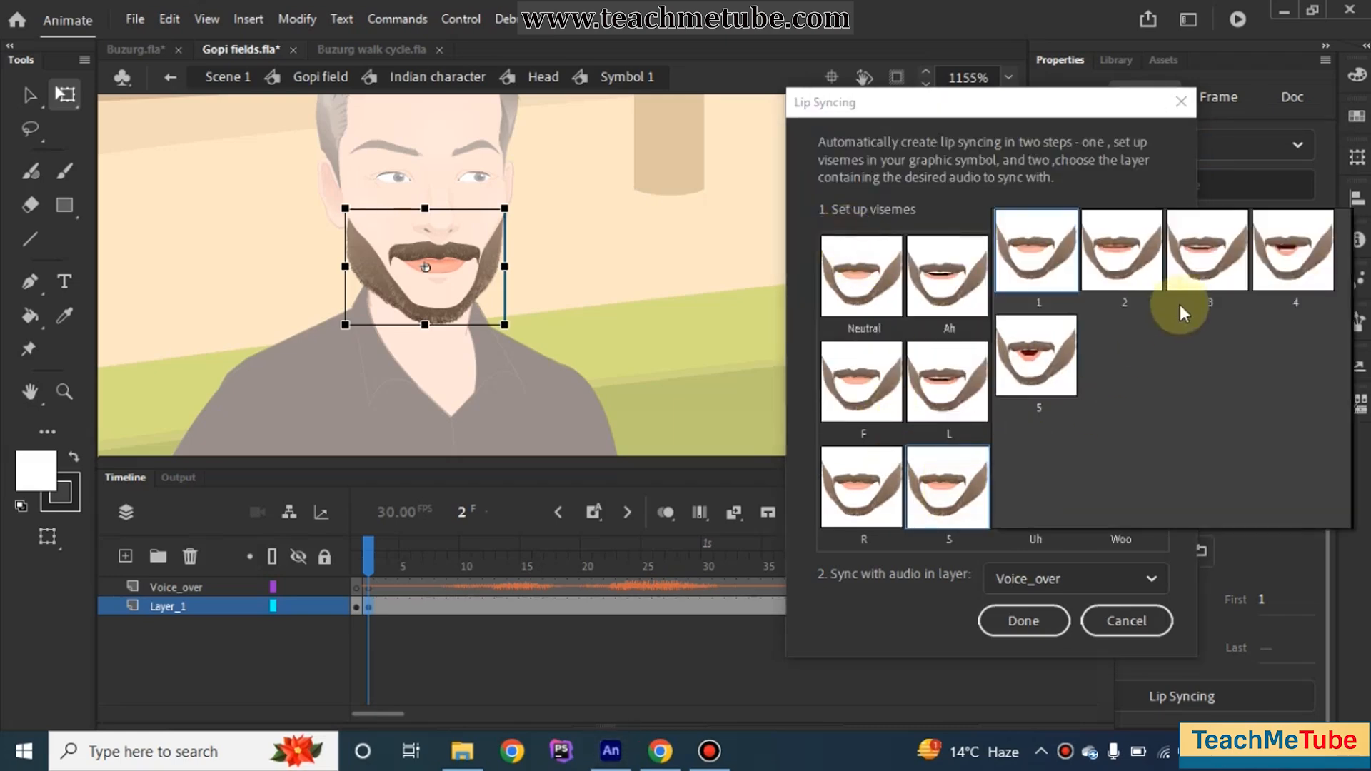
{"action": "left_click", "coordinate": [1205, 255]}
Step: Assign mouth 4 to the Uh viseme and mouth 5 to Woo, and generate the lip sync from the Voice_over layer
{"action": "left_click", "coordinate": [1033, 493]}
{"action": "left_click", "coordinate": [1015, 257]}
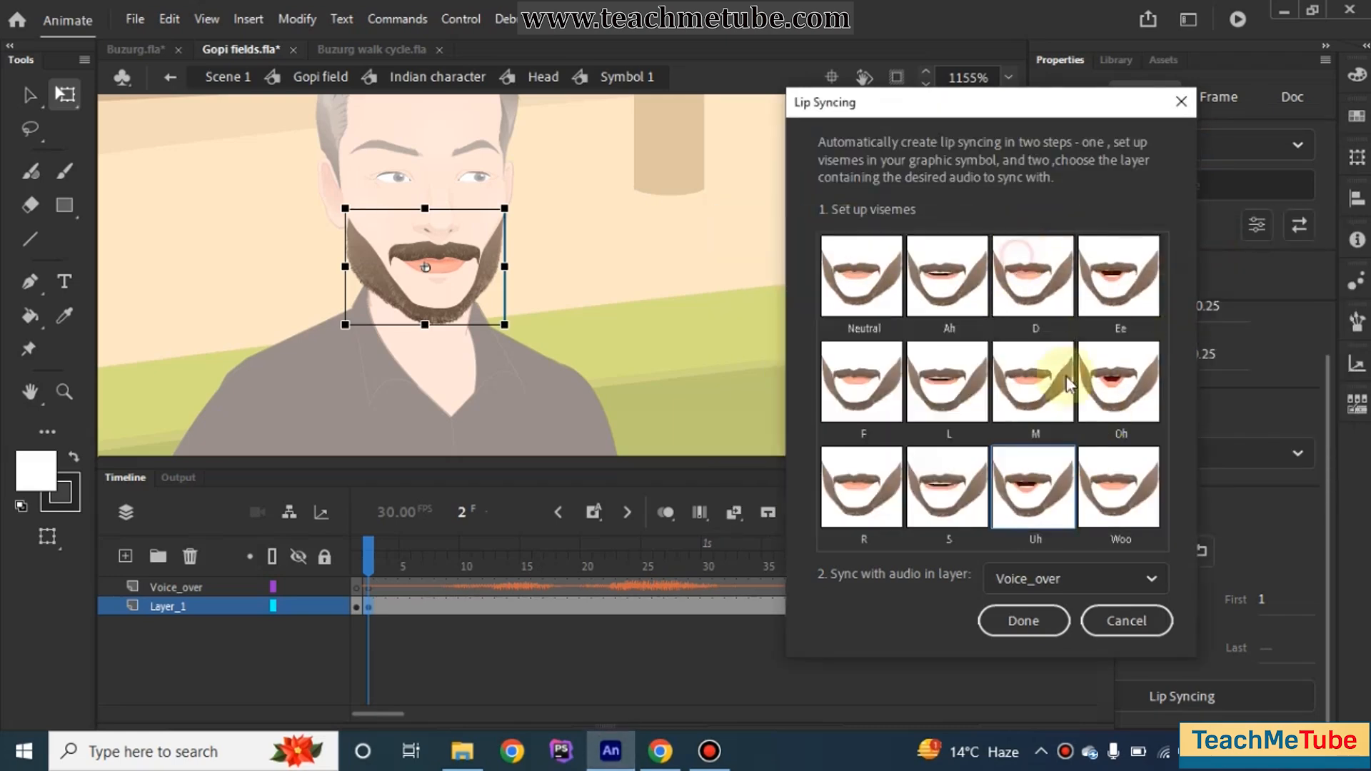
{"action": "left_click", "coordinate": [1139, 491]}
{"action": "left_click", "coordinate": [831, 361]}
{"action": "left_click", "coordinate": [1048, 621]}
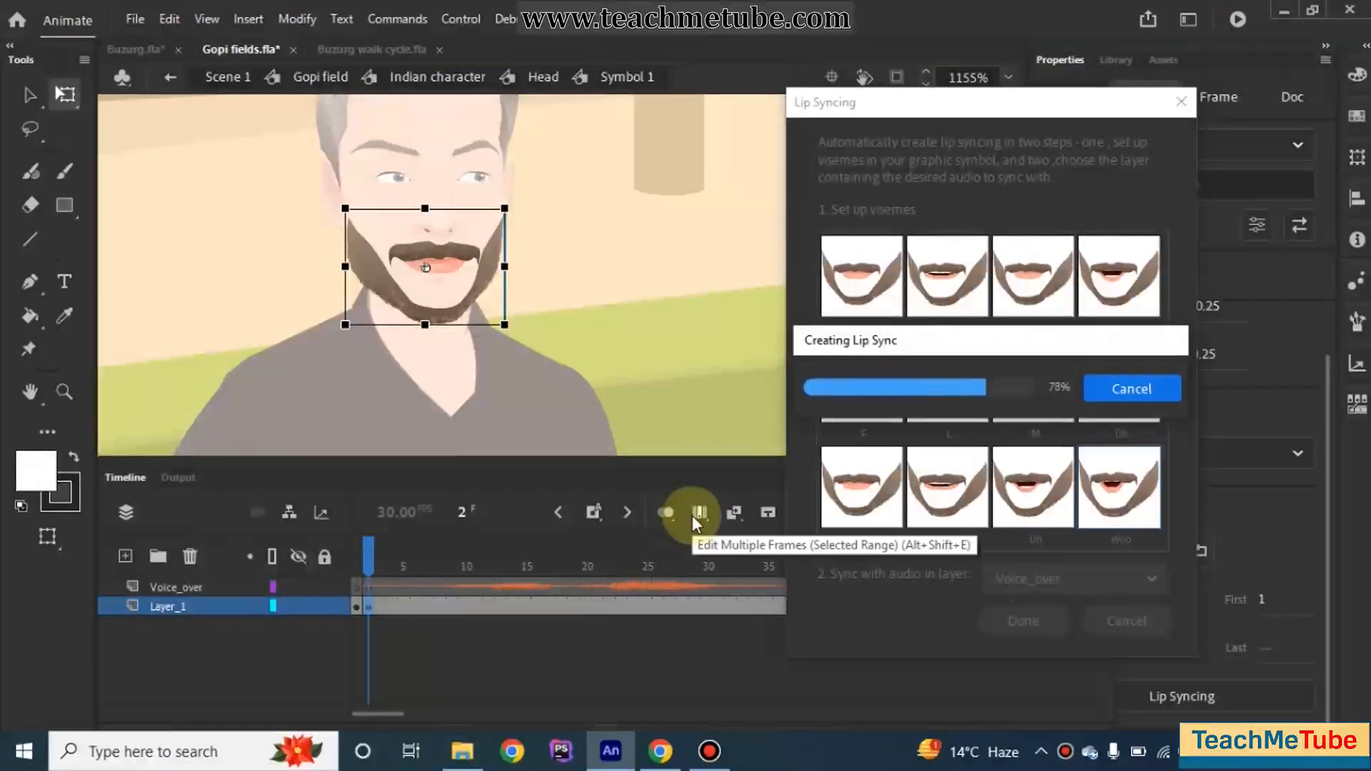
Step: Play the mouth symbol's timeline from its start to check the lip sync against the voice-over
{"action": "left_click", "coordinate": [374, 554]}
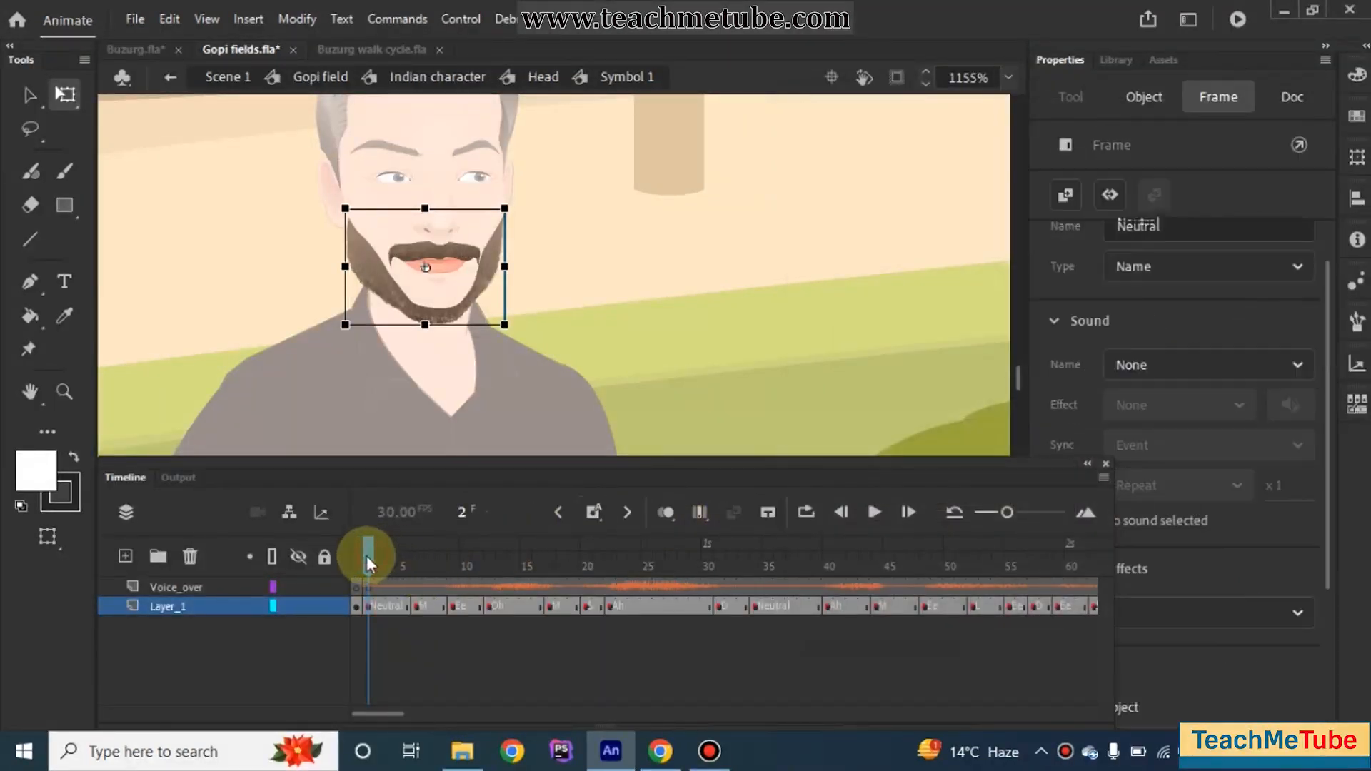
{"action": "left_click", "coordinate": [352, 561]}
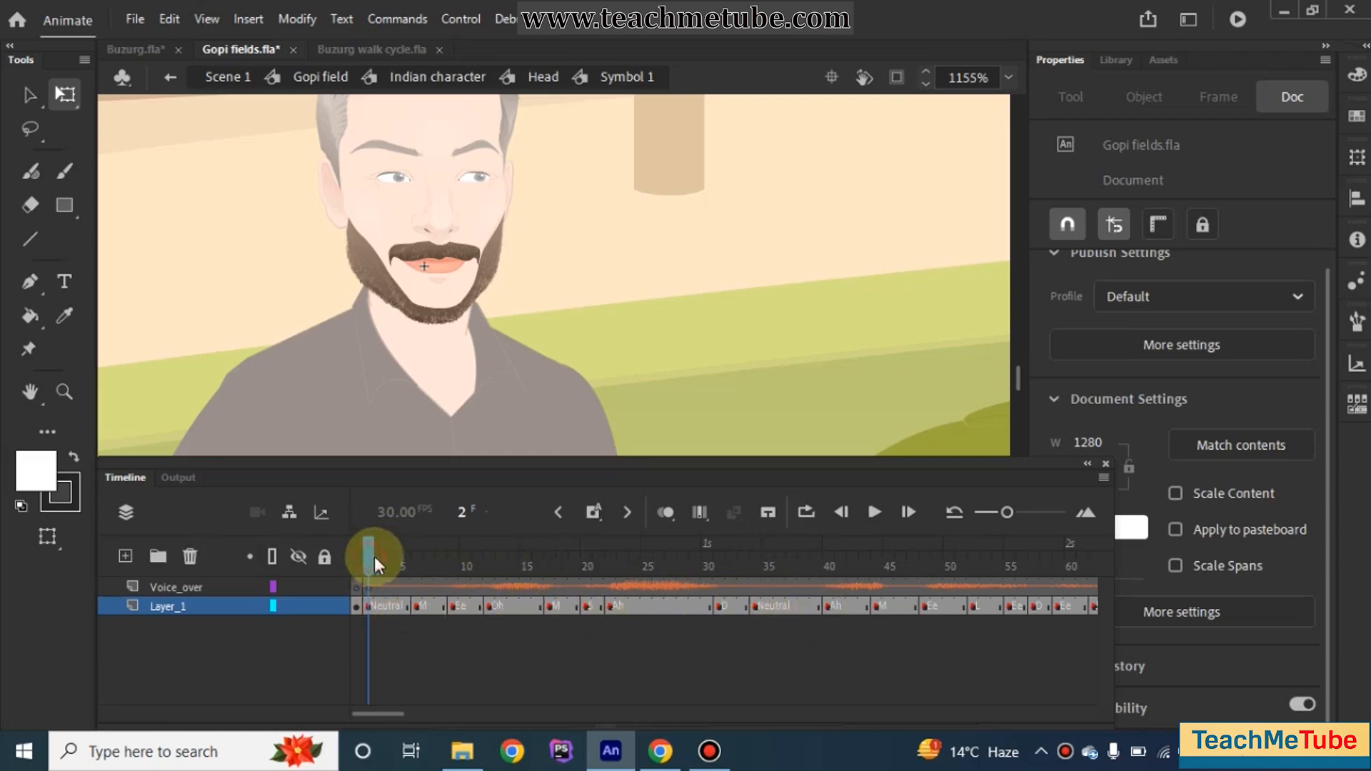
{"action": "left_click", "coordinate": [873, 512]}
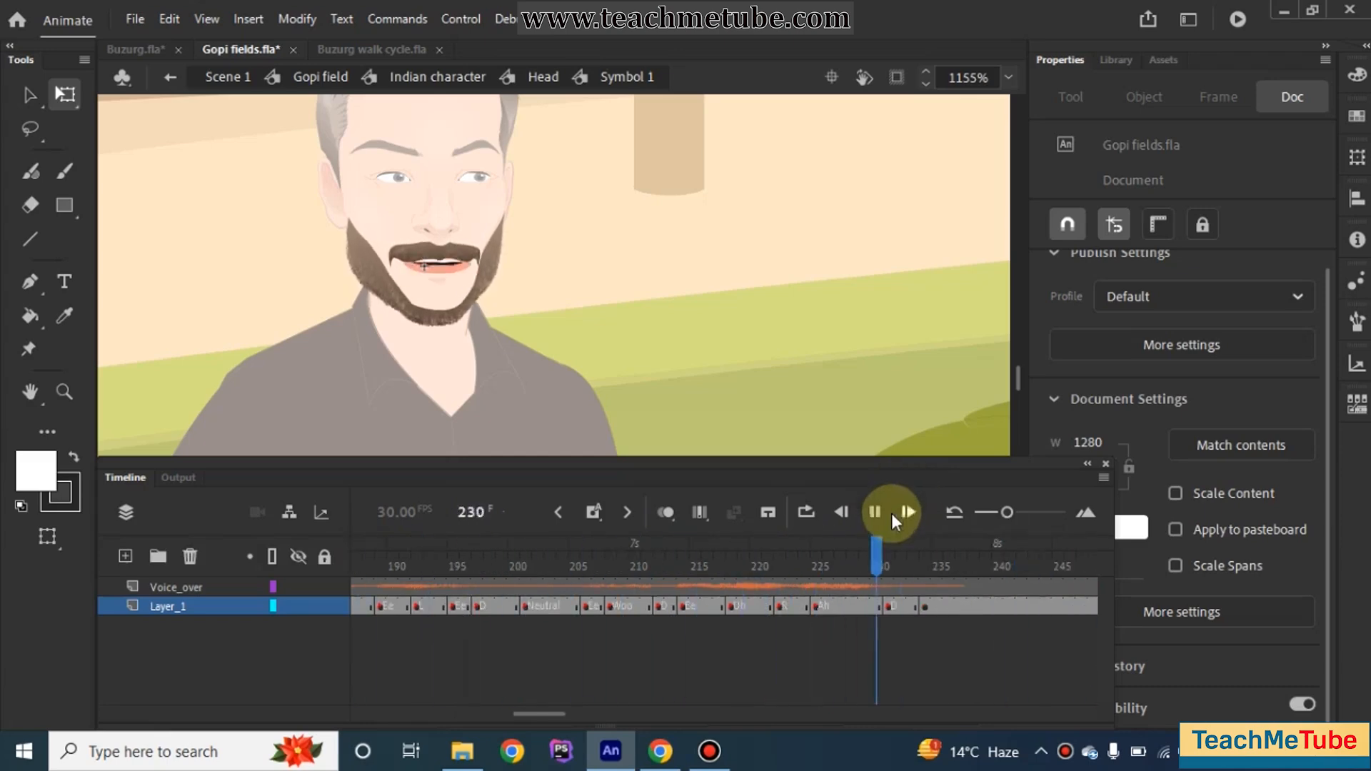
Step: Stop the playback and return the mouth symbol's playhead to frame 1
{"action": "left_click", "coordinate": [884, 514]}
{"action": "left_click", "coordinate": [909, 560]}
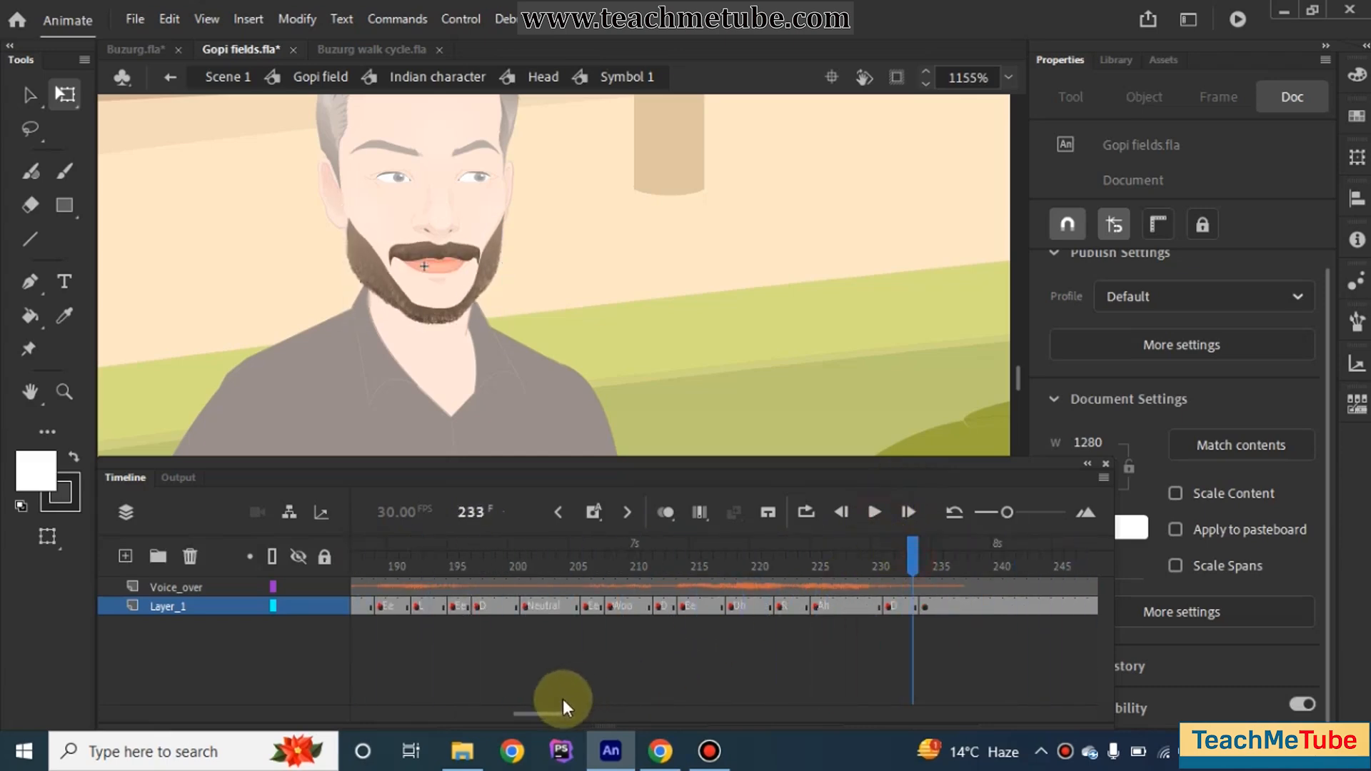
{"action": "left_click_drag", "start_coordinate": [529, 714], "coordinate": [370, 699]}
{"action": "left_click_drag", "start_coordinate": [402, 556], "coordinate": [309, 556]}
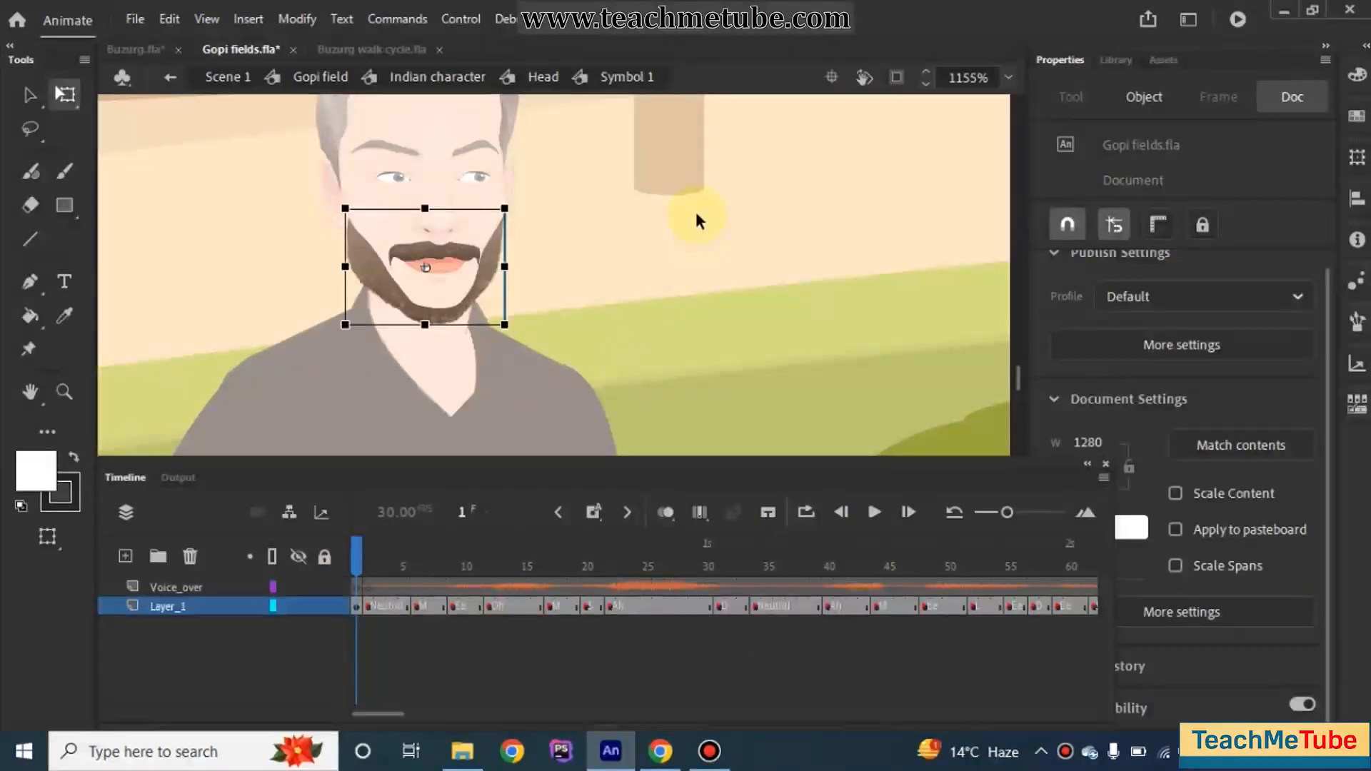
Step: Go back to the Head symbol and extend the mouth, eye and base layers to frame 300
{"action": "double_click", "coordinate": [677, 292]}
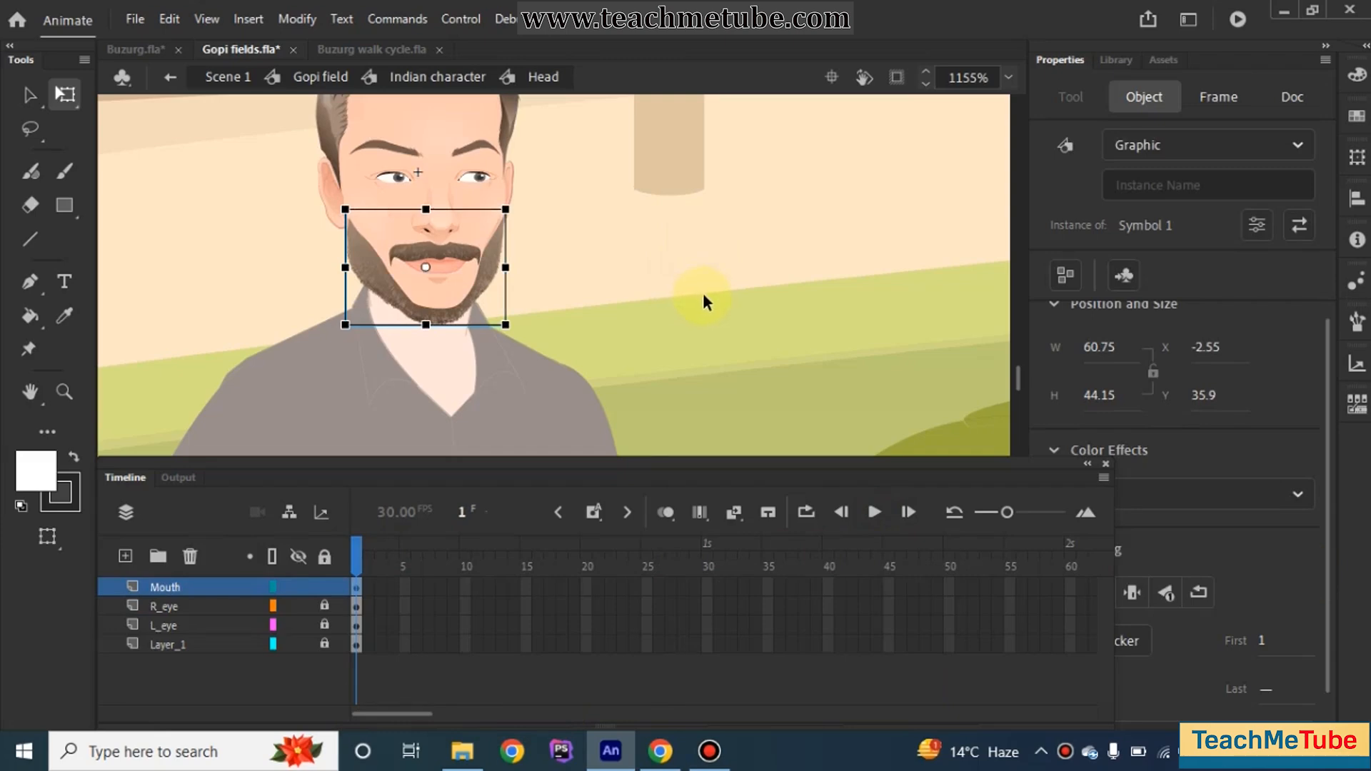
{"action": "left_click_drag", "start_coordinate": [422, 710], "coordinate": [762, 697]}
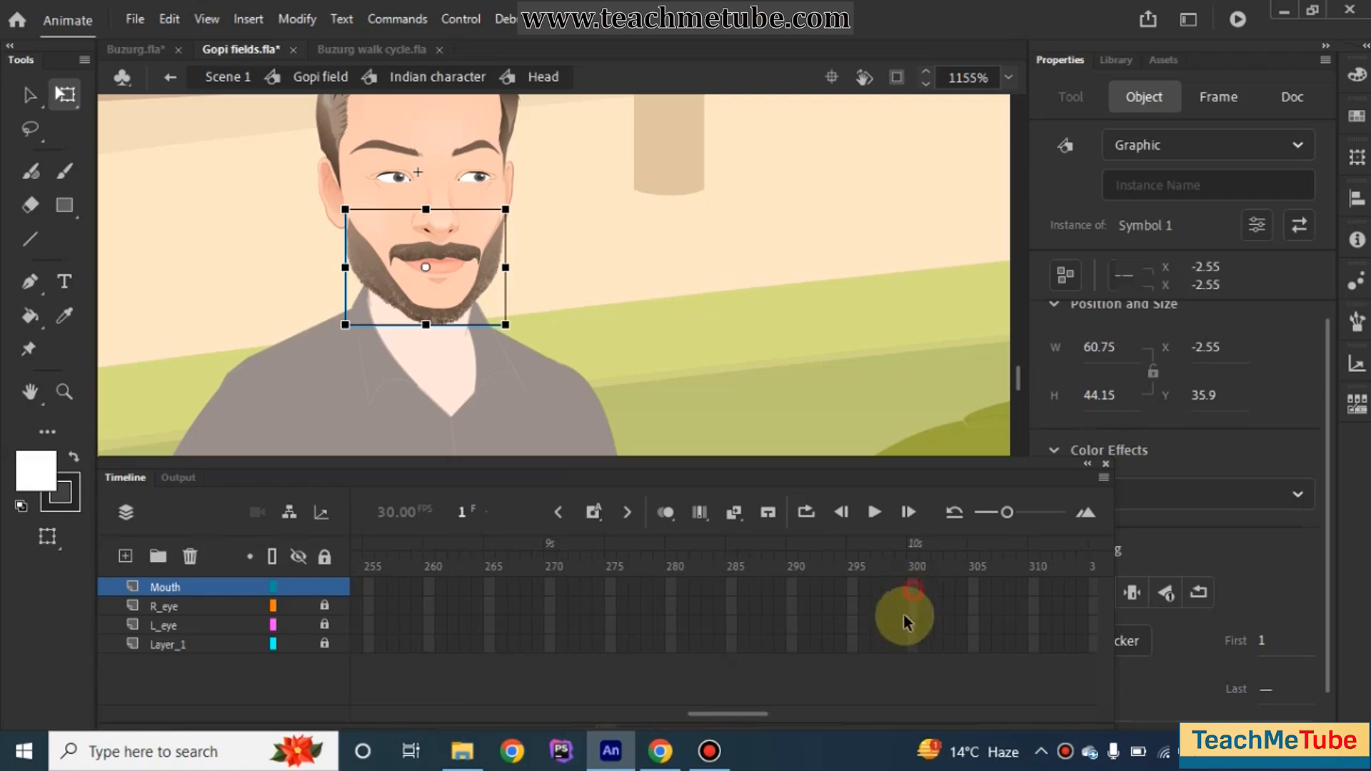
{"action": "mouse_move", "coordinate": [902, 613]}
{"action": "left_mouse_down"}
{"action": "mouse_move", "coordinate": [905, 661]}
{"action": "mouse_move", "coordinate": [890, 626]}
{"action": "left_mouse_up"}
{"action": "key", "text": "F5"}
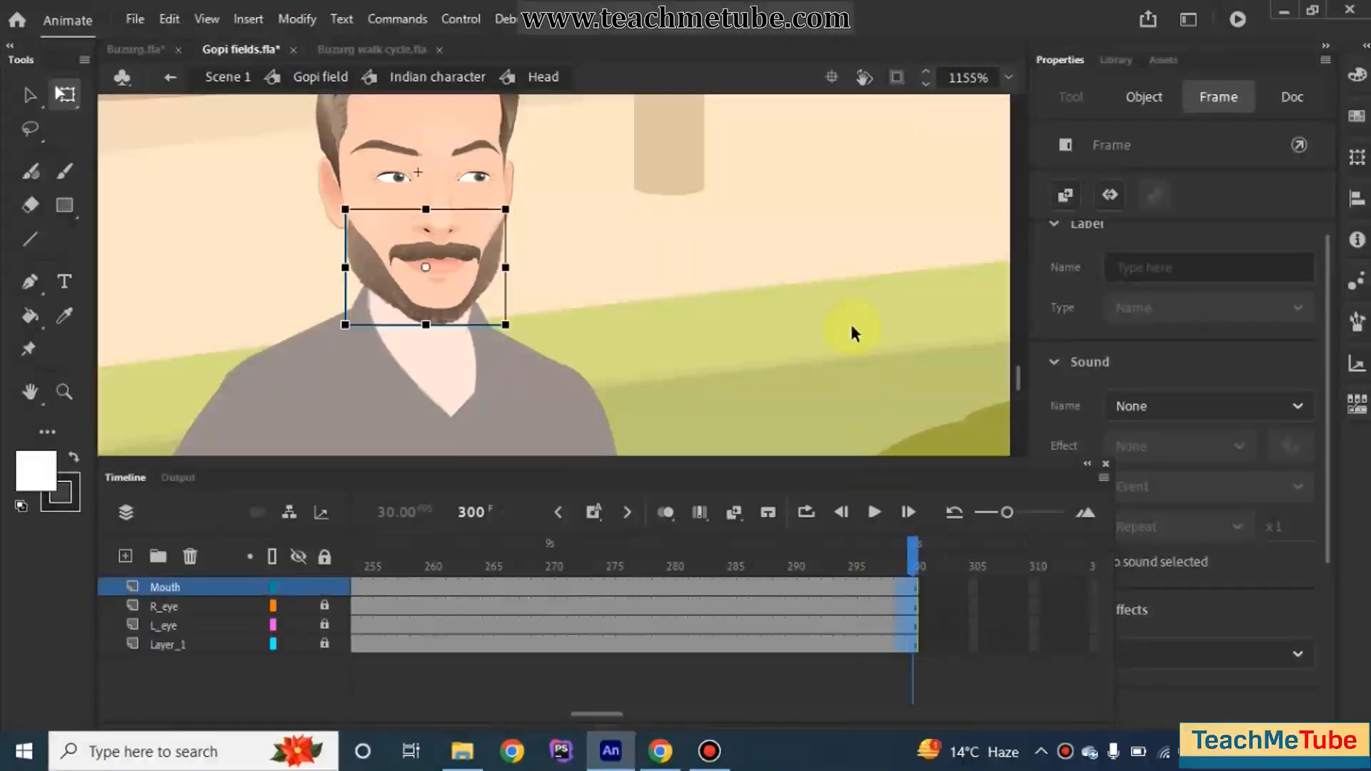
Step: Go back to the Indian character symbol and scrub its walk cycle up to frame 40
{"action": "double_click", "coordinate": [786, 272]}
{"action": "left_click_drag", "start_coordinate": [371, 564], "coordinate": [694, 571]}
{"action": "left_click_drag", "start_coordinate": [539, 578], "coordinate": [823, 572]}
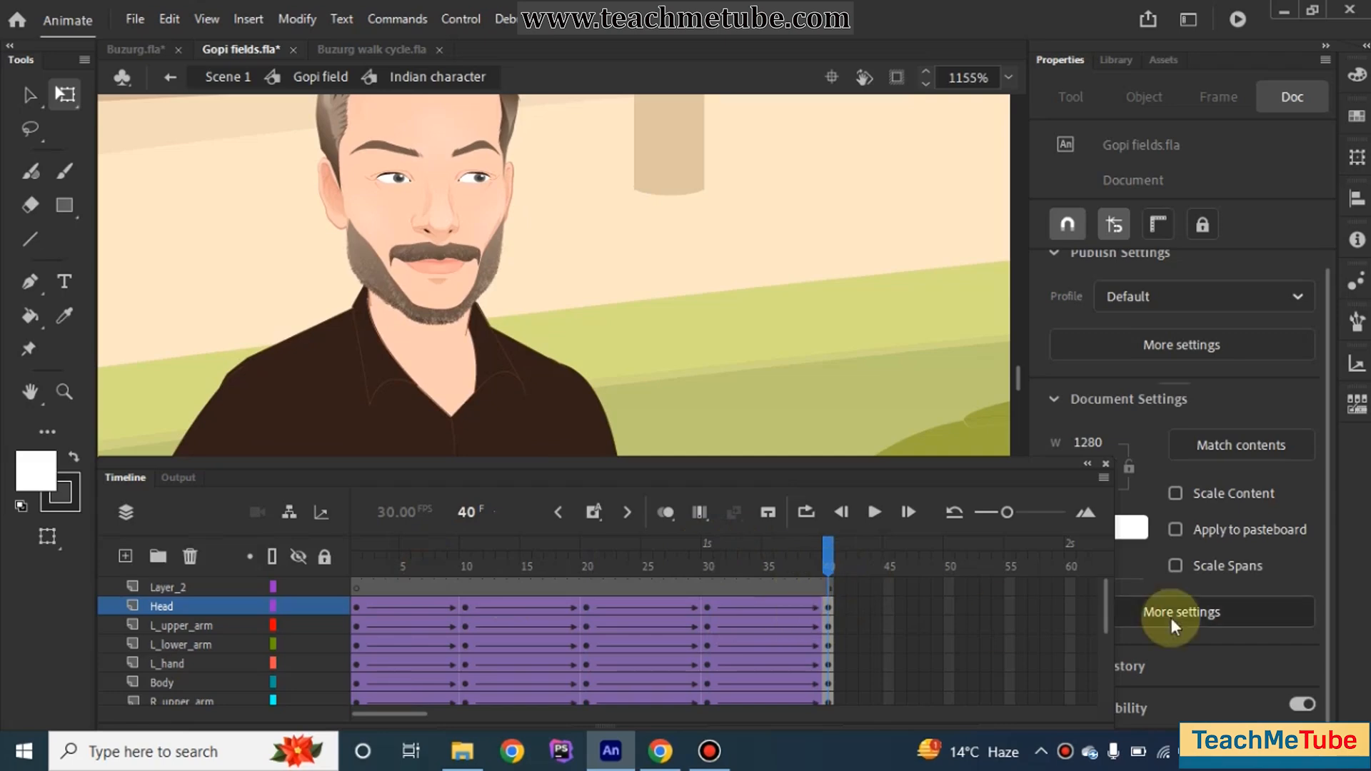
Step: Place the New voice over sound from the library on Layer_2, starting from a keyframe at frame 2
{"action": "left_click", "coordinate": [361, 588]}
{"action": "left_click", "coordinate": [361, 588]}
{"action": "left_click", "coordinate": [363, 586]}
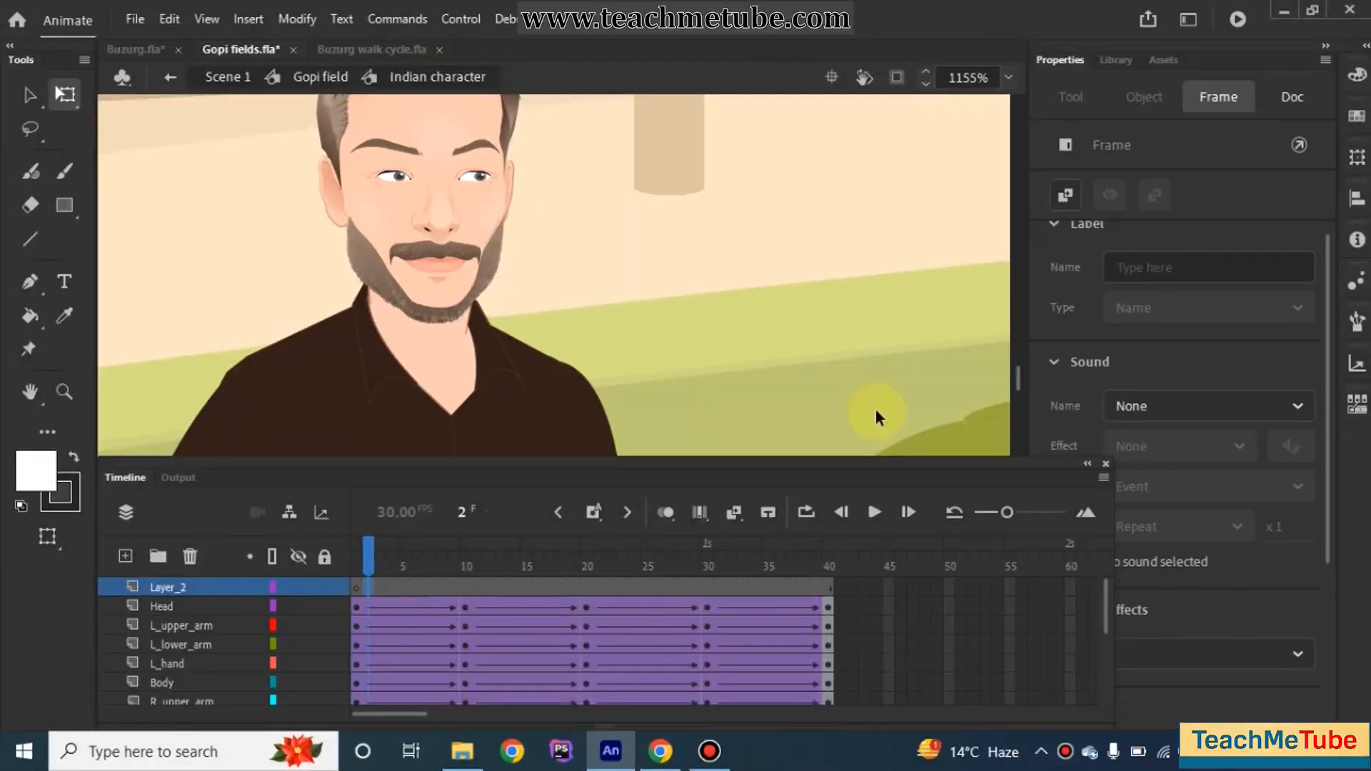
{"action": "left_click", "coordinate": [1122, 60]}
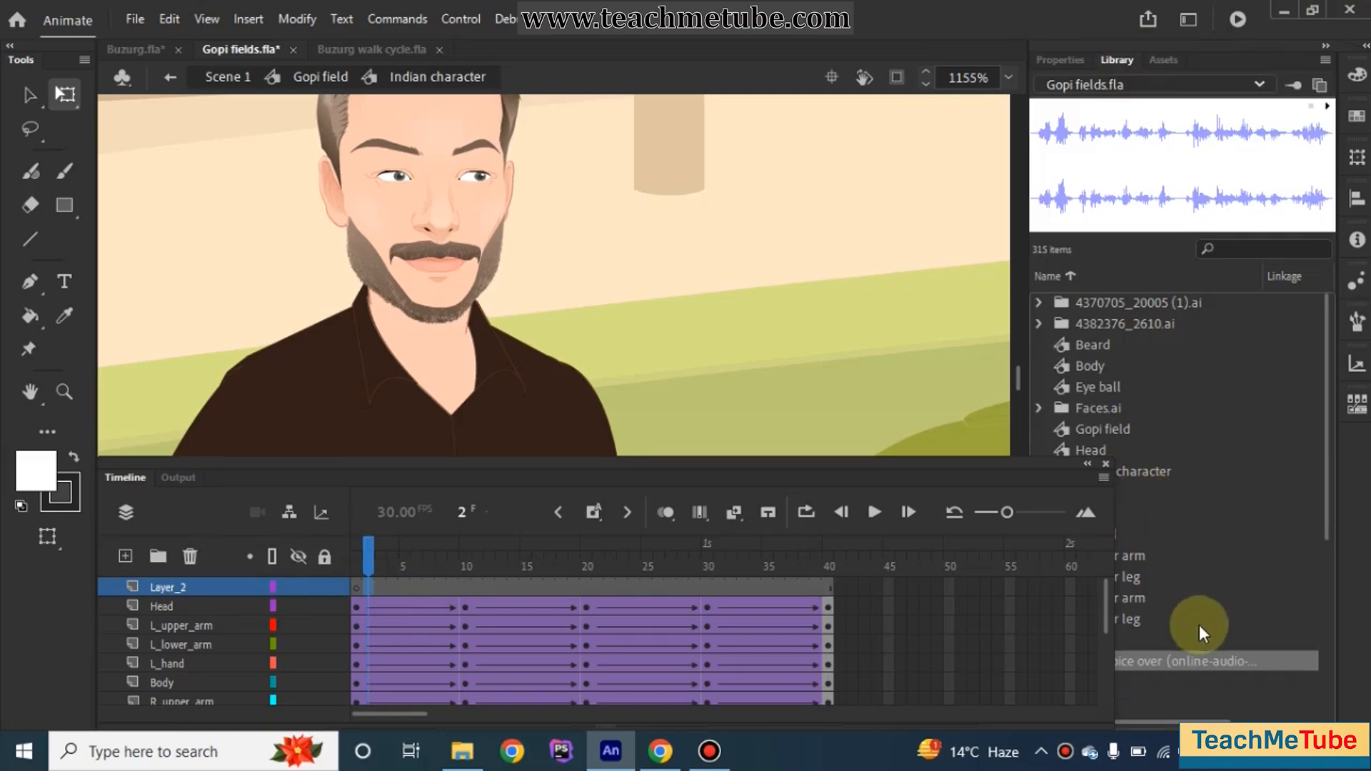
{"action": "left_click_drag", "start_coordinate": [1198, 624], "coordinate": [409, 538]}
{"action": "left_click", "coordinate": [374, 549]}
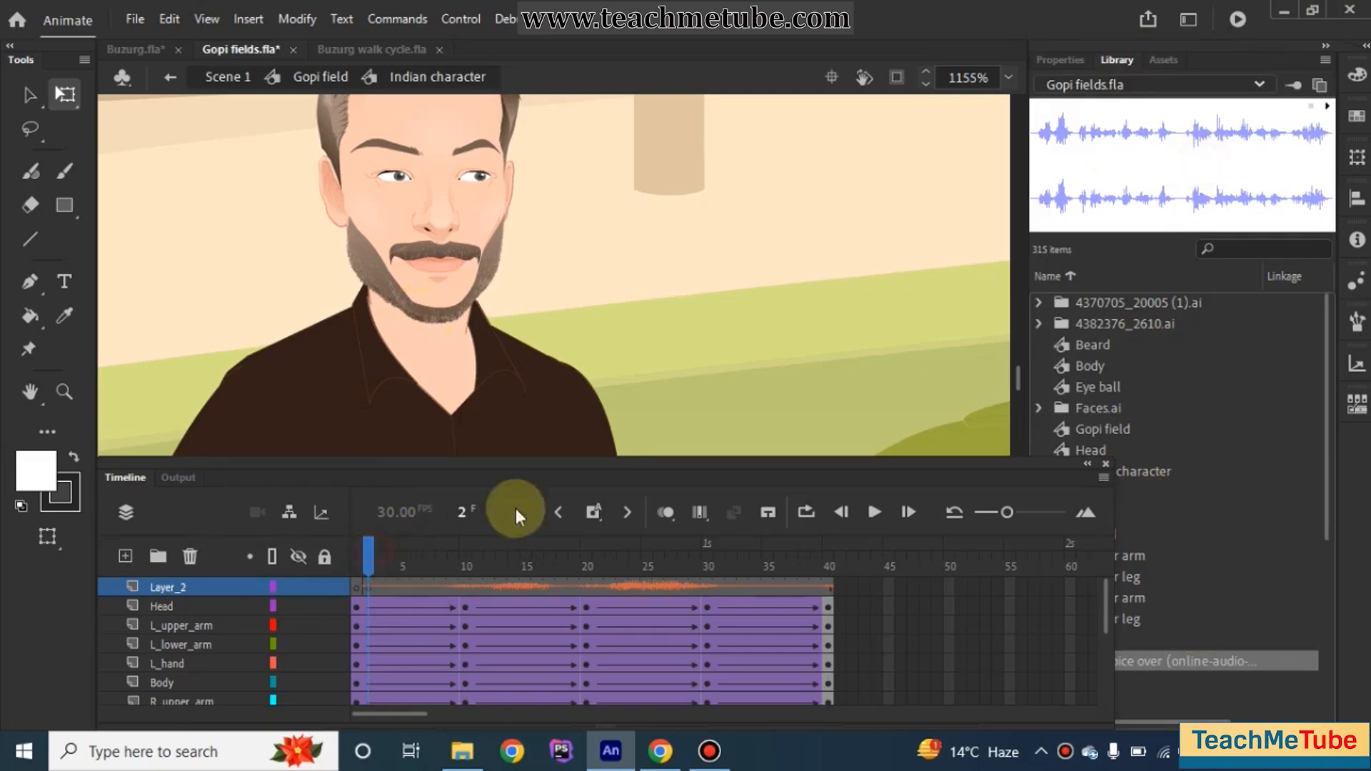
Step: Extend Layer_2 with the voice-over to frame 300
{"action": "left_click_drag", "start_coordinate": [616, 472], "coordinate": [589, 424]}
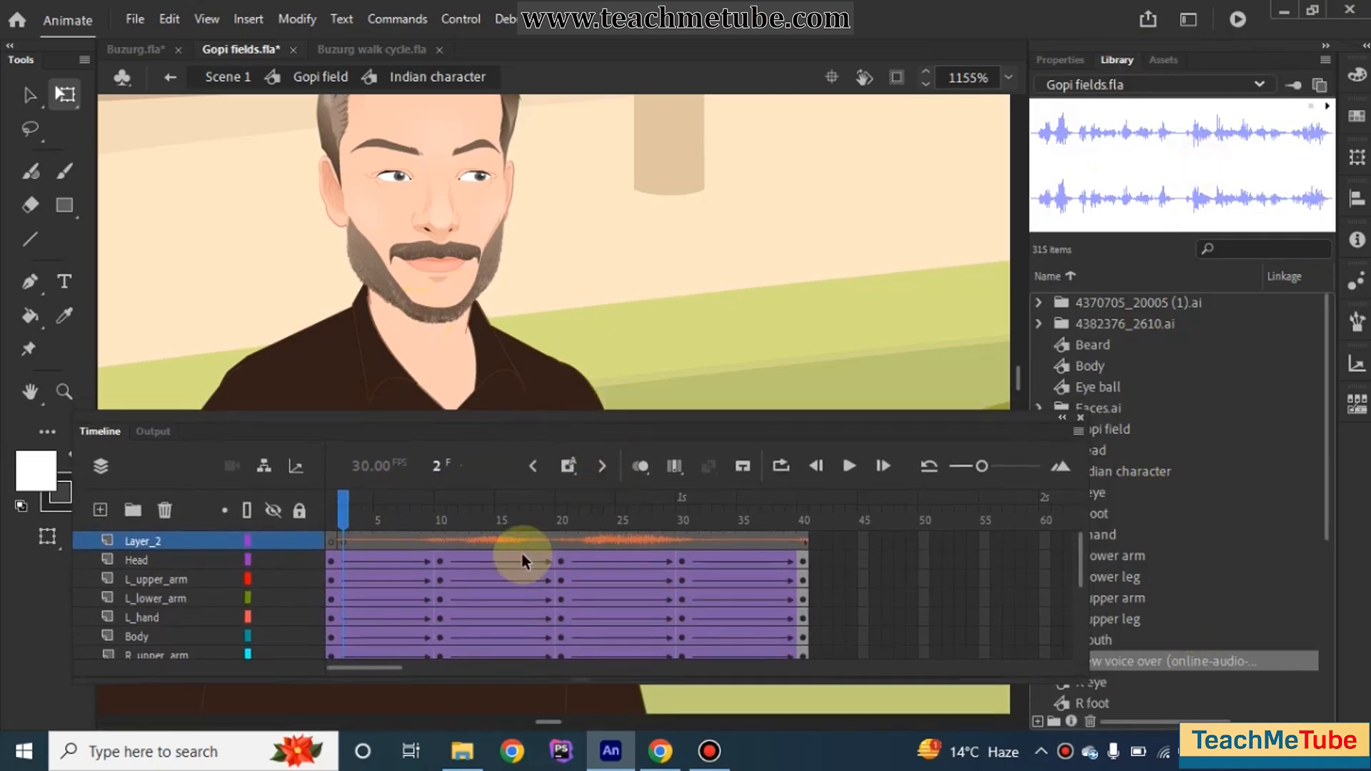
{"action": "scroll", "coordinate": [851, 550], "scroll_direction": "right", "scroll_amount": 6}
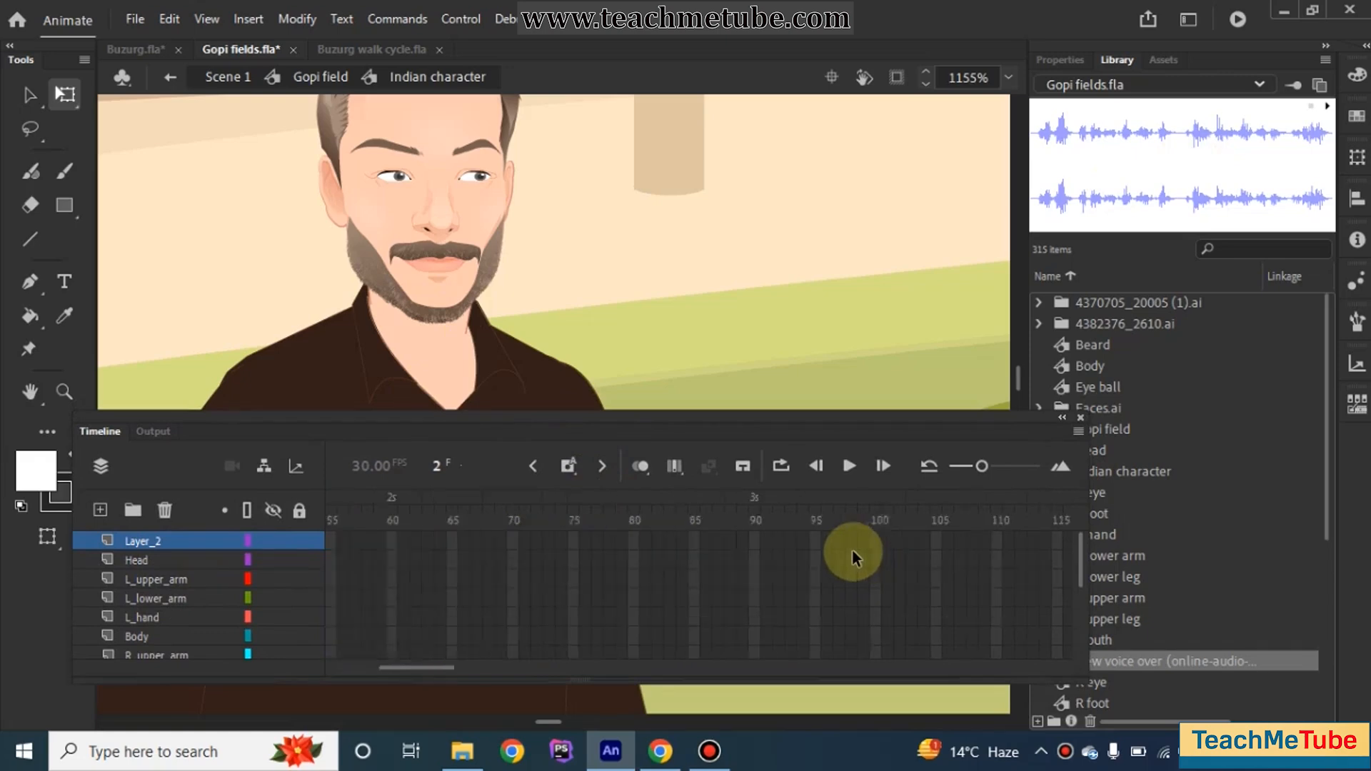
{"action": "scroll", "coordinate": [851, 547], "scroll_direction": "right", "scroll_amount": 7}
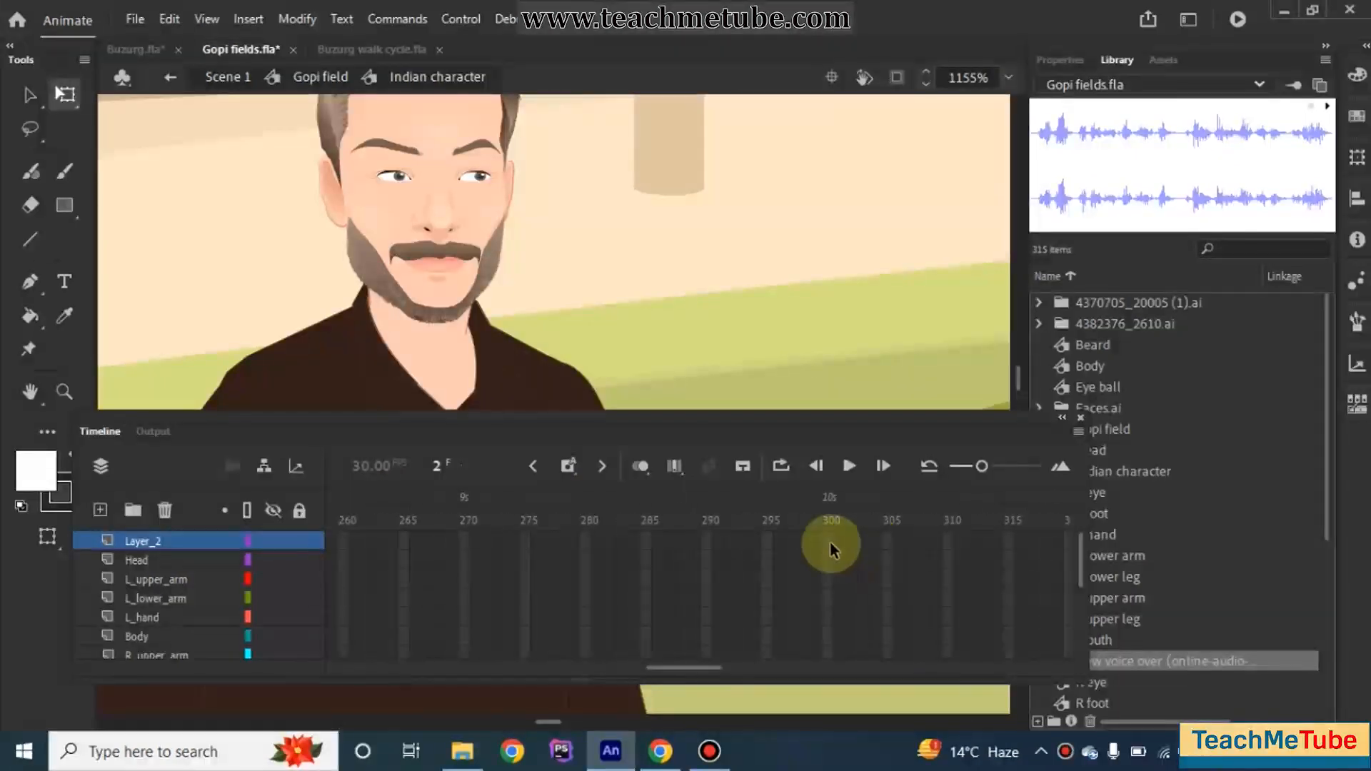
{"action": "left_click", "coordinate": [828, 543]}
{"action": "key", "text": "F5"}
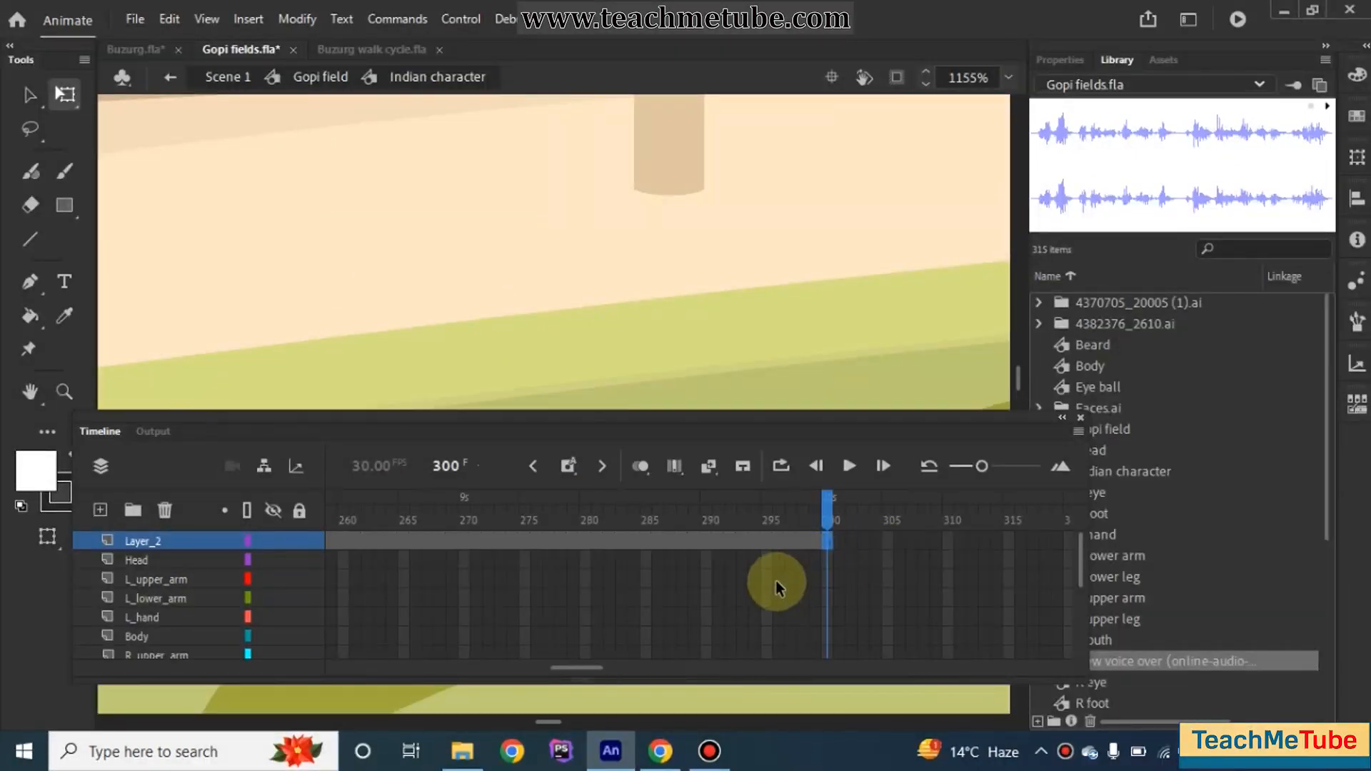
{"action": "scroll", "coordinate": [785, 564], "scroll_direction": "left", "scroll_amount": 3}
{"action": "scroll", "coordinate": [785, 553], "scroll_direction": "left", "scroll_amount": 10}
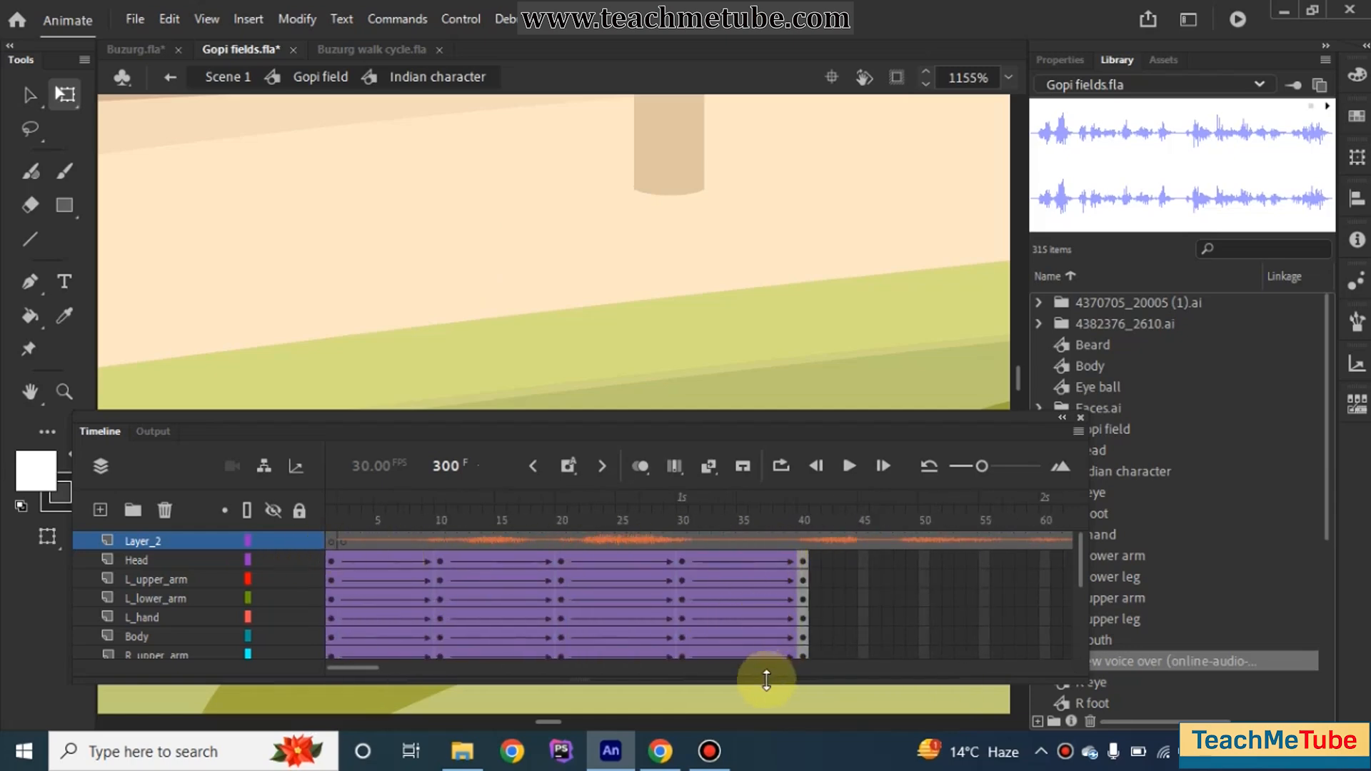
Step: Duplicate walk-cycle frames 1 to 40 of all the body-part layers so that the copy starts at frame 40
{"action": "left_click_drag", "start_coordinate": [770, 684], "coordinate": [774, 726]}
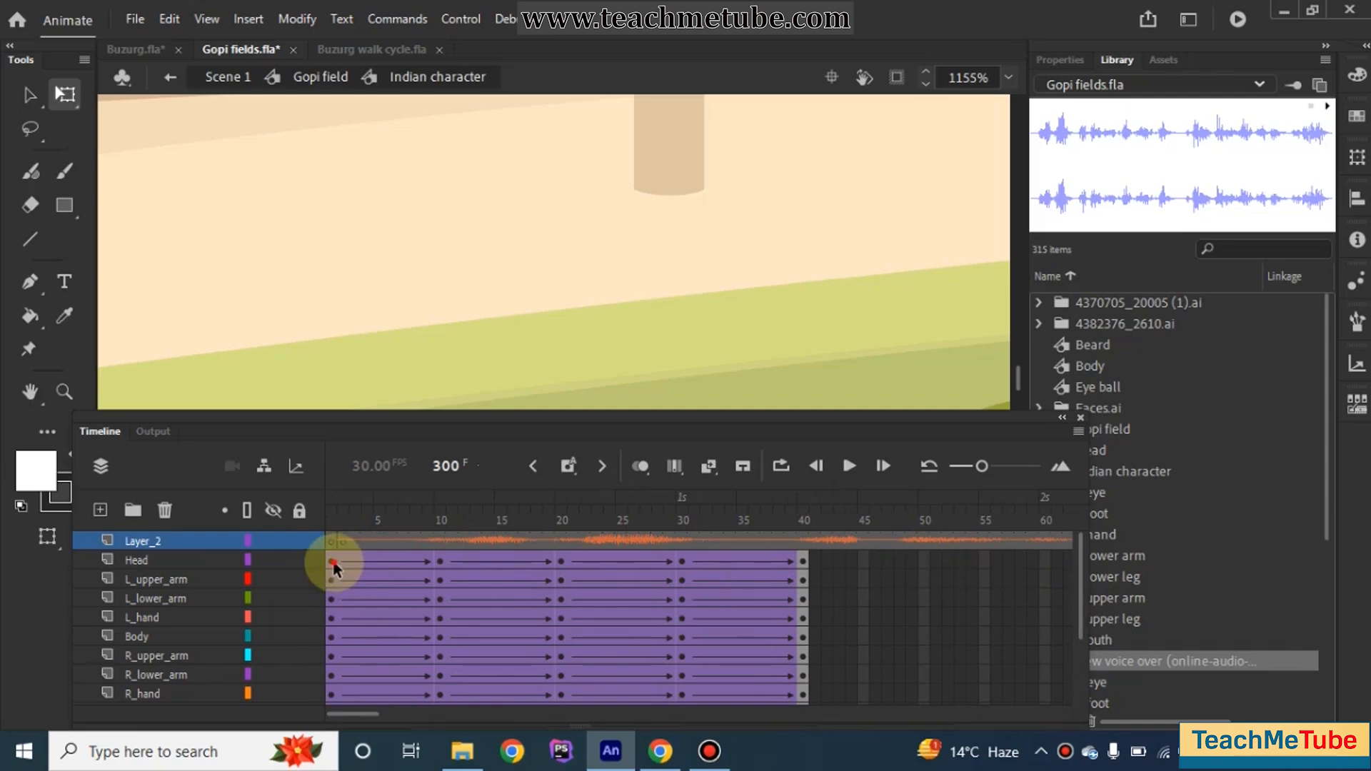
{"action": "left_click_drag", "start_coordinate": [334, 569], "coordinate": [803, 753]}
{"action": "scroll", "coordinate": [694, 642], "scroll_direction": "up", "scroll_amount": 3}
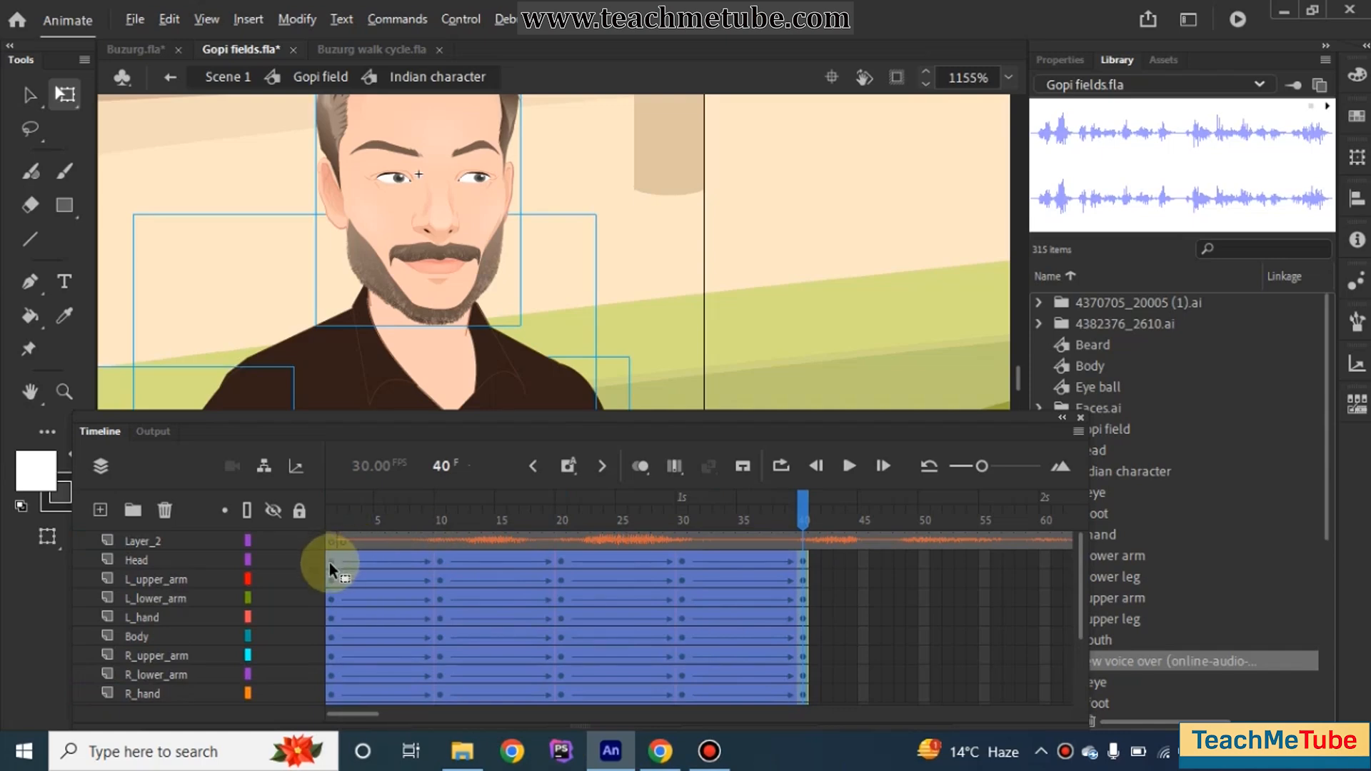
{"action": "left_click_drag", "start_coordinate": [328, 563], "coordinate": [799, 562]}
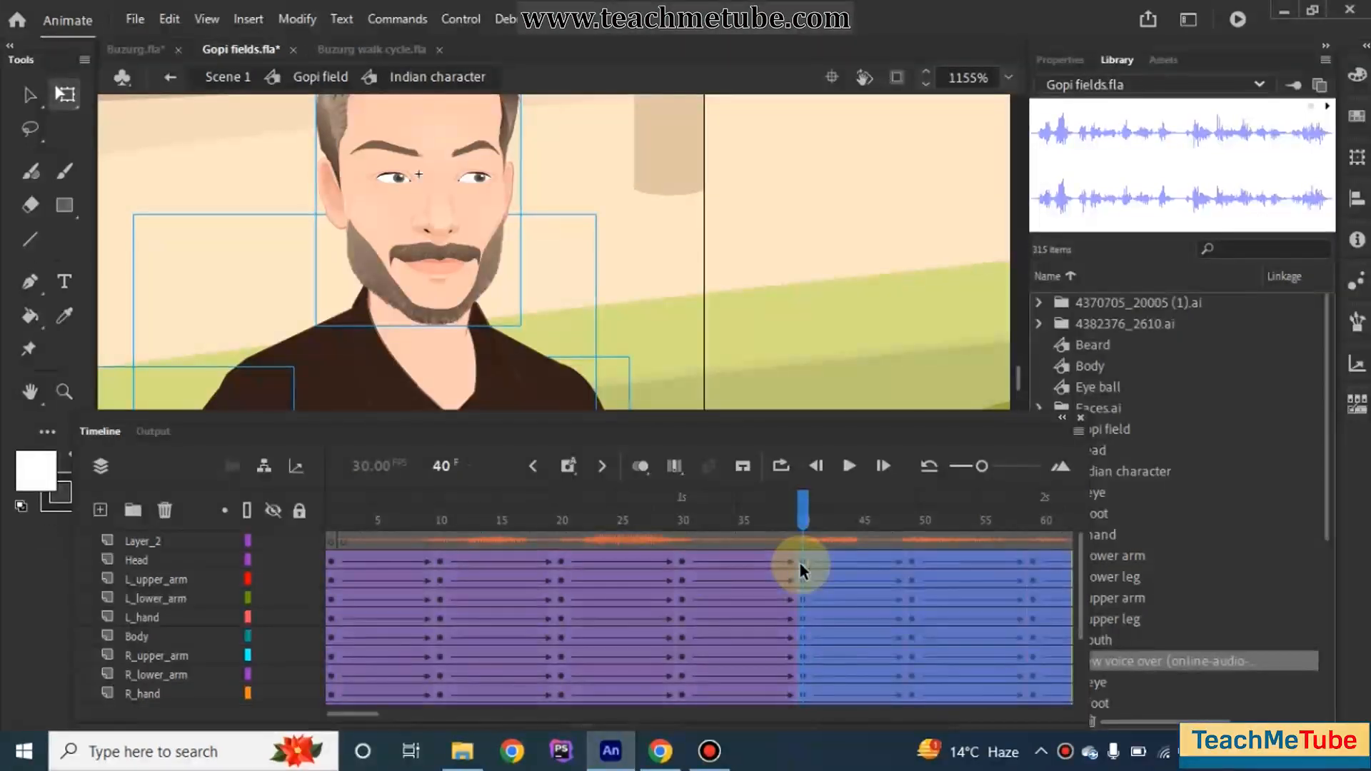
Step: Set the sync of the voice-over sound on Layer_2 to Event
{"action": "left_click", "coordinate": [725, 541]}
{"action": "left_click", "coordinate": [1059, 59]}
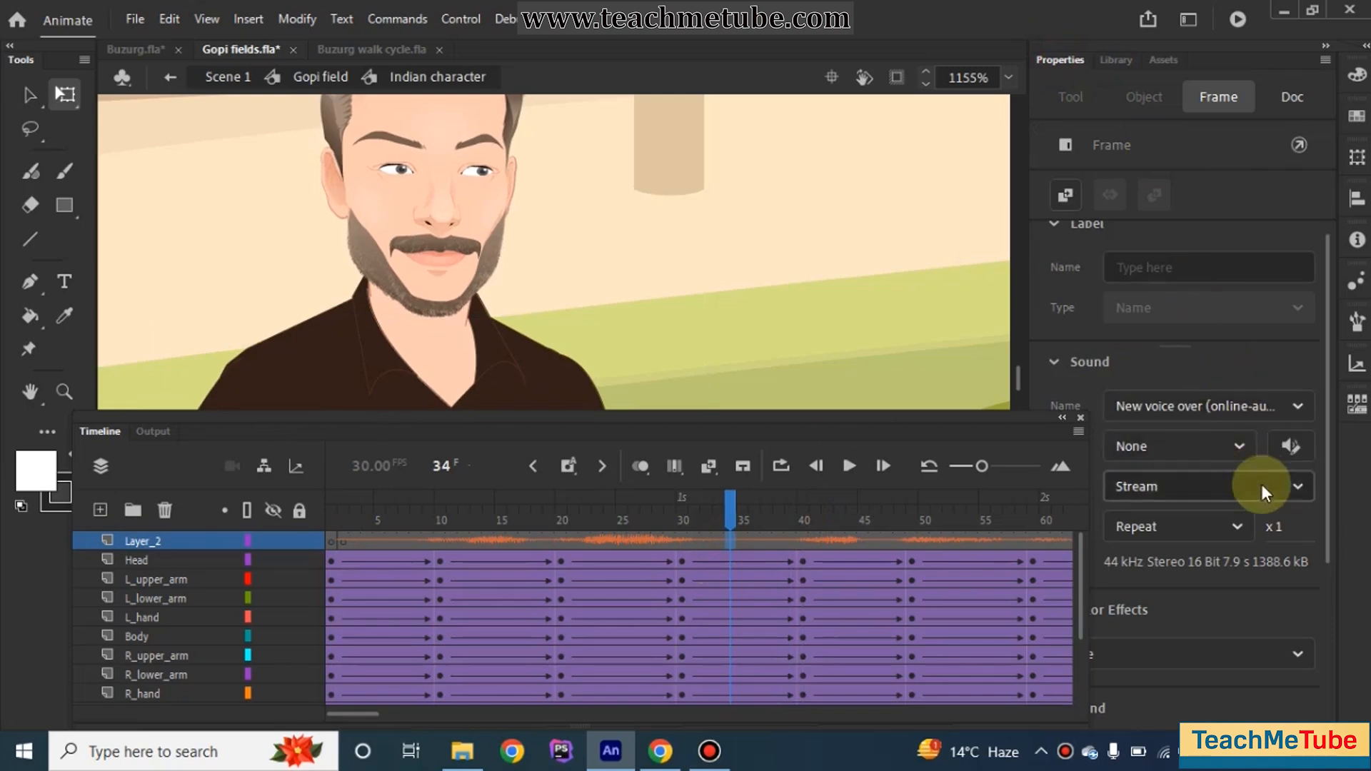
{"action": "left_click", "coordinate": [1293, 488]}
{"action": "left_click", "coordinate": [1216, 524]}
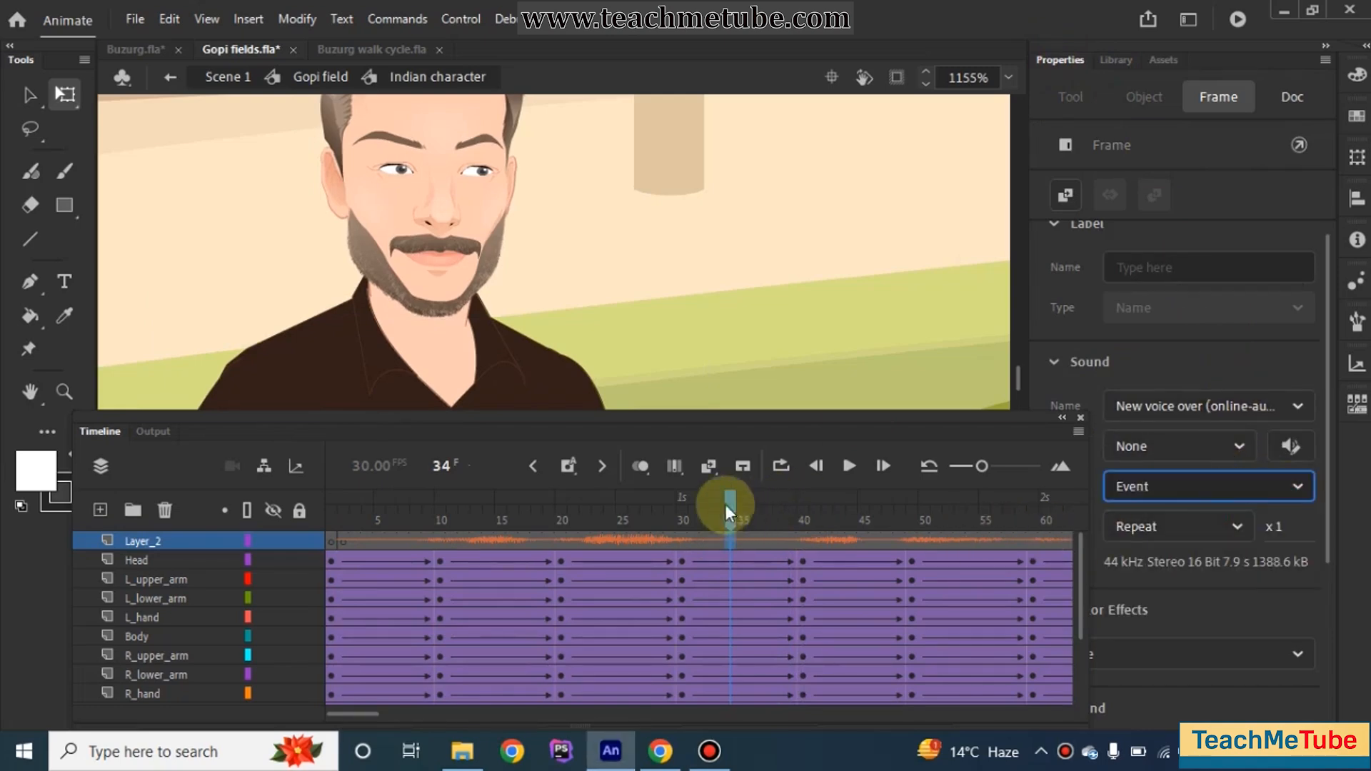
Step: Scrub the character's timeline through to frame 40 and examine the full-body walk cycle
{"action": "left_click_drag", "start_coordinate": [728, 504], "coordinate": [409, 553]}
{"action": "scroll", "coordinate": [783, 562], "scroll_direction": "right", "scroll_amount": 6}
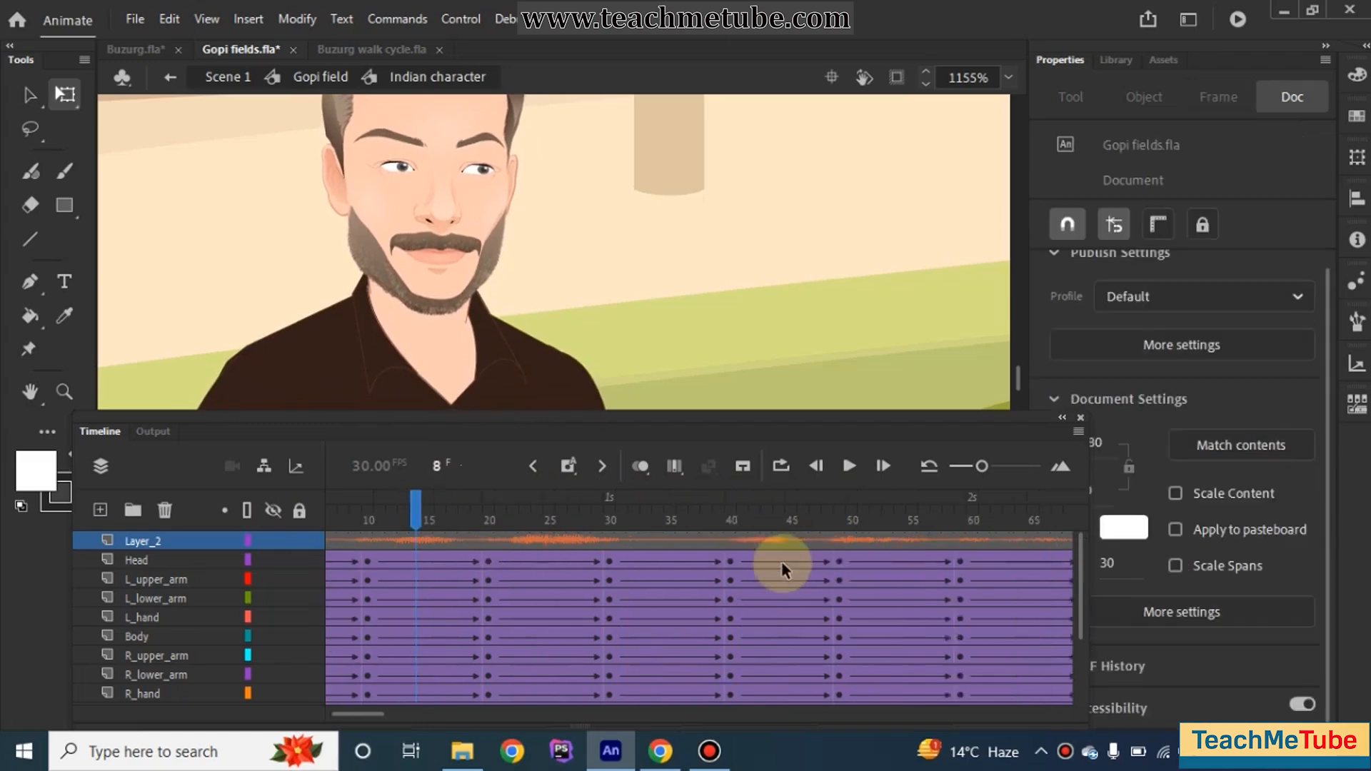
{"action": "scroll", "coordinate": [782, 588], "scroll_direction": "left", "scroll_amount": 6}
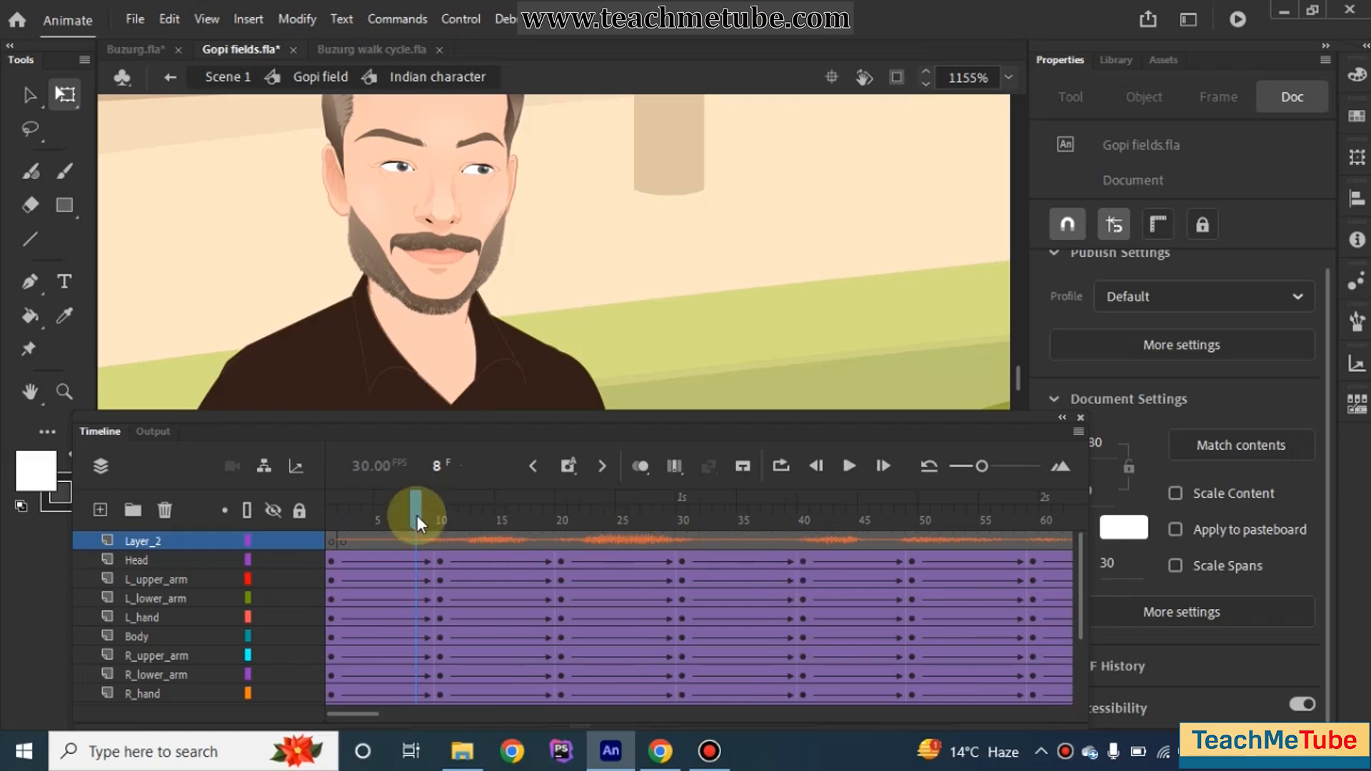
{"action": "left_click_drag", "start_coordinate": [417, 516], "coordinate": [682, 528]}
{"action": "scroll", "coordinate": [571, 380], "scroll_direction": "down", "scroll_amount": 6}
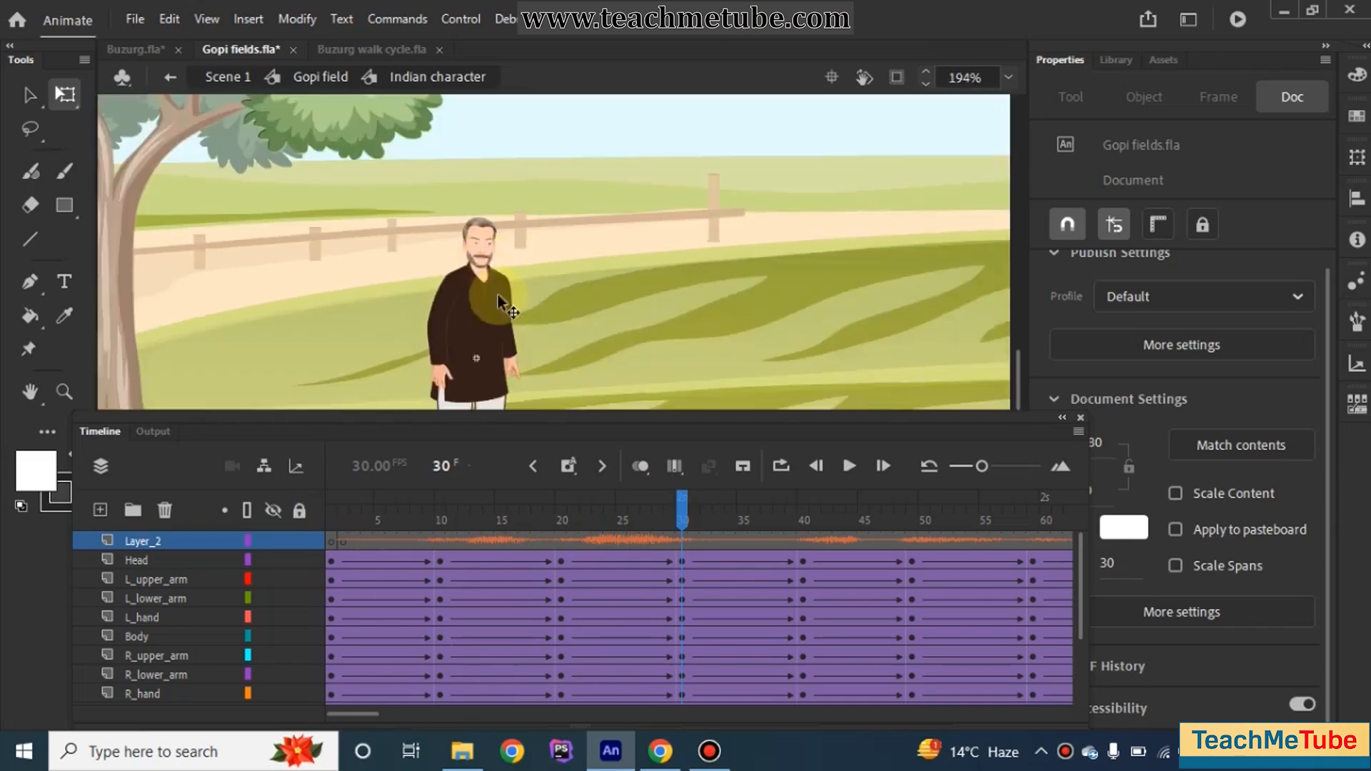
{"action": "scroll", "coordinate": [486, 307], "scroll_direction": "down", "scroll_amount": 3}
{"action": "scroll", "coordinate": [468, 362], "scroll_direction": "up", "scroll_amount": 3}
{"action": "left_click_drag", "start_coordinate": [680, 516], "coordinate": [802, 514]}
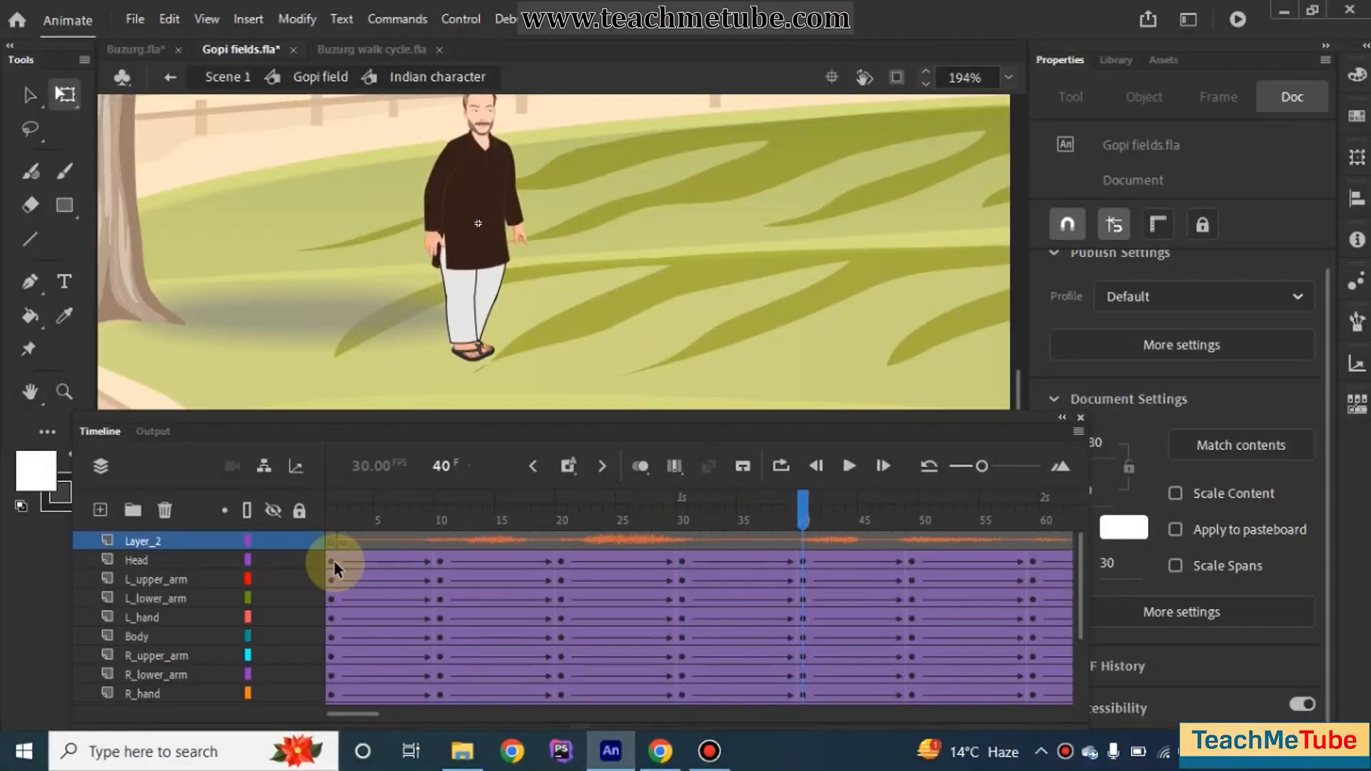
Step: Duplicate walk-cycle frames 1 to 40 of all the body-part layers to start at frame 79
{"action": "left_click_drag", "start_coordinate": [334, 561], "coordinate": [807, 764]}
{"action": "scroll", "coordinate": [689, 603], "scroll_direction": "up", "scroll_amount": 3}
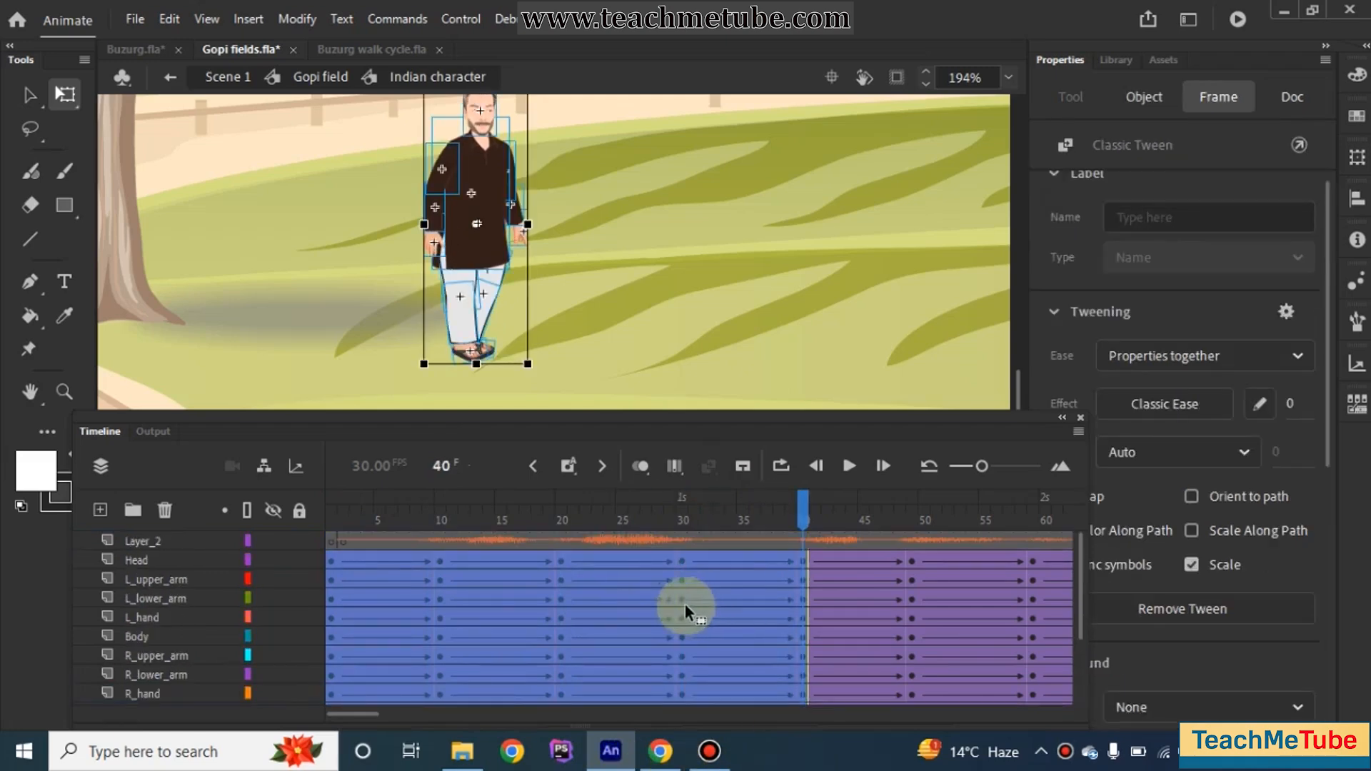
{"action": "left_click_drag", "start_coordinate": [332, 562], "coordinate": [734, 565]}
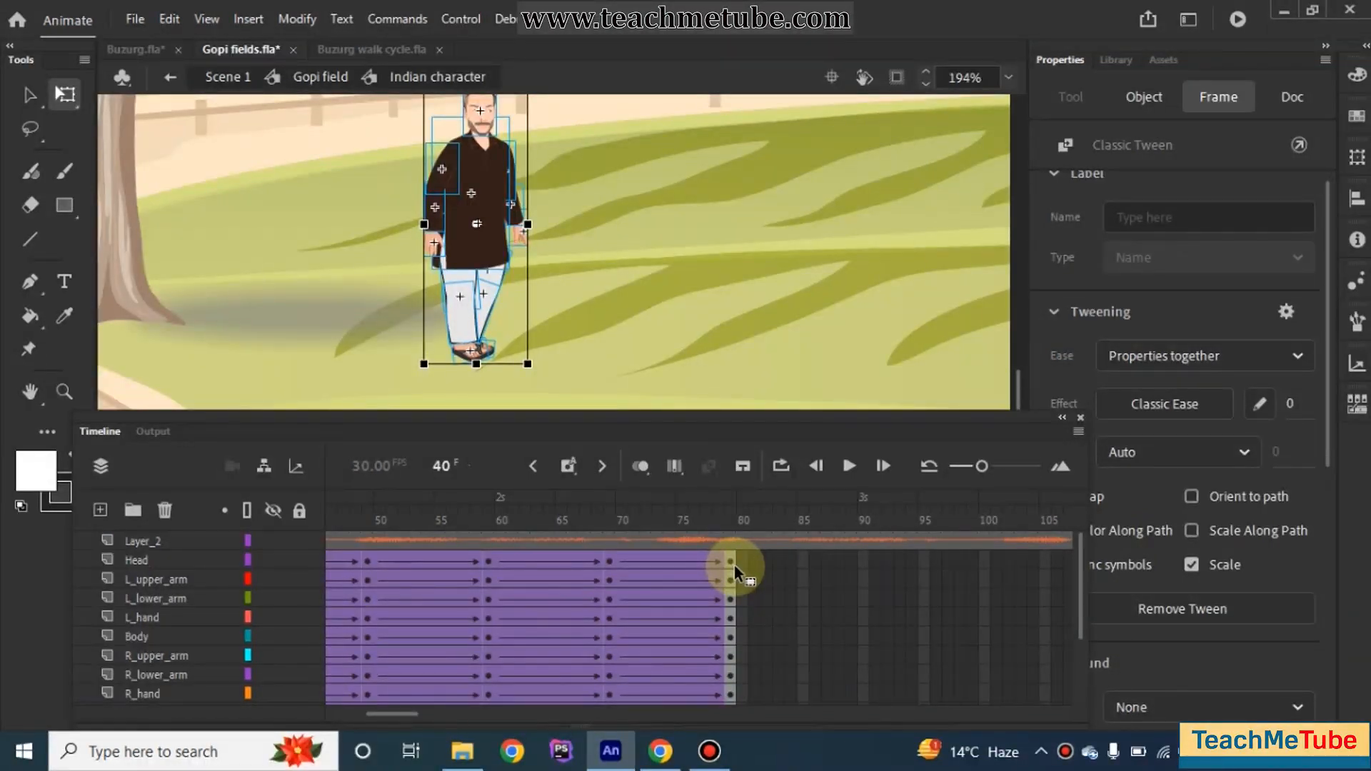
{"action": "scroll", "coordinate": [707, 565], "scroll_direction": "right", "scroll_amount": 4}
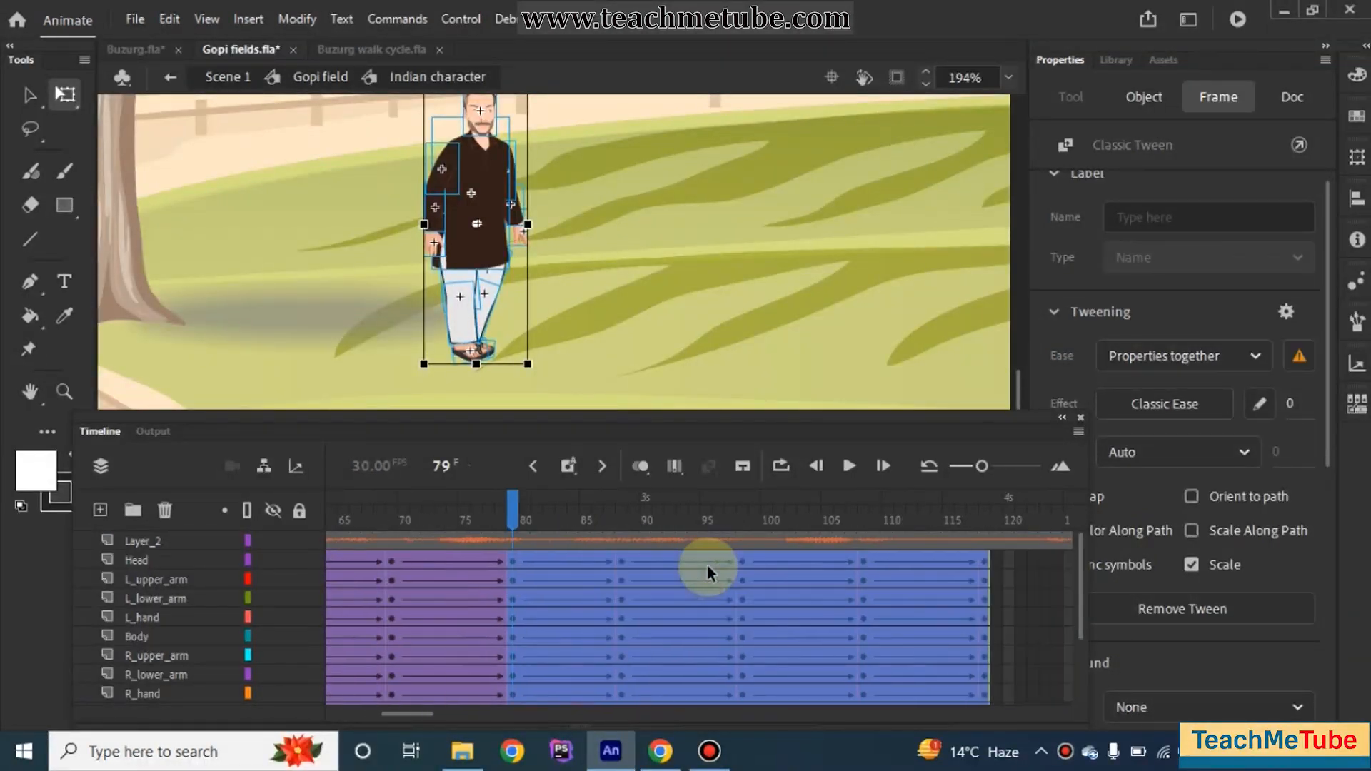
{"action": "scroll", "coordinate": [595, 564], "scroll_direction": "right", "scroll_amount": 2}
{"action": "scroll", "coordinate": [534, 570], "scroll_direction": "left", "scroll_amount": 1}
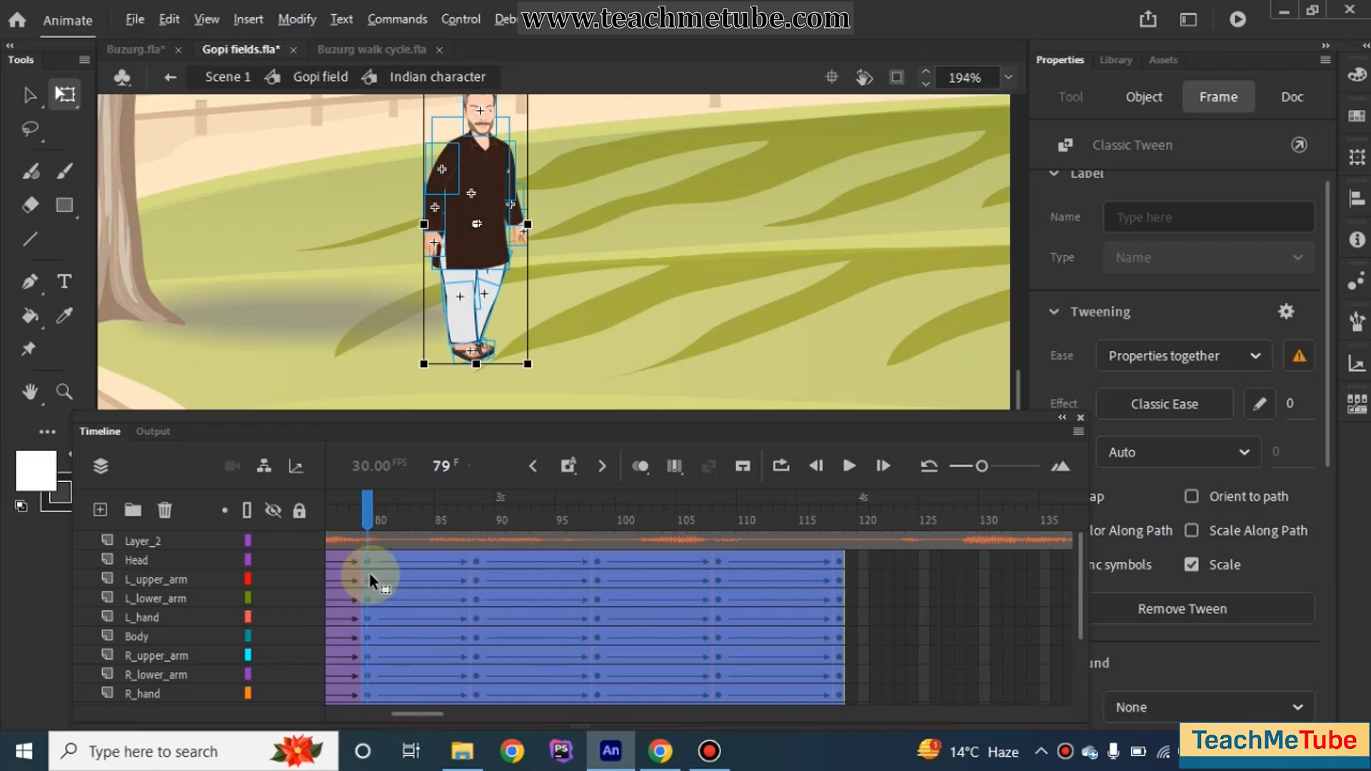
Step: Repeat the walk cycle on all the body-part layers with copies starting at frames 118 and 157
{"action": "left_click_drag", "start_coordinate": [366, 559], "coordinate": [838, 563]}
{"action": "scroll", "coordinate": [569, 550], "scroll_direction": "right", "scroll_amount": 5}
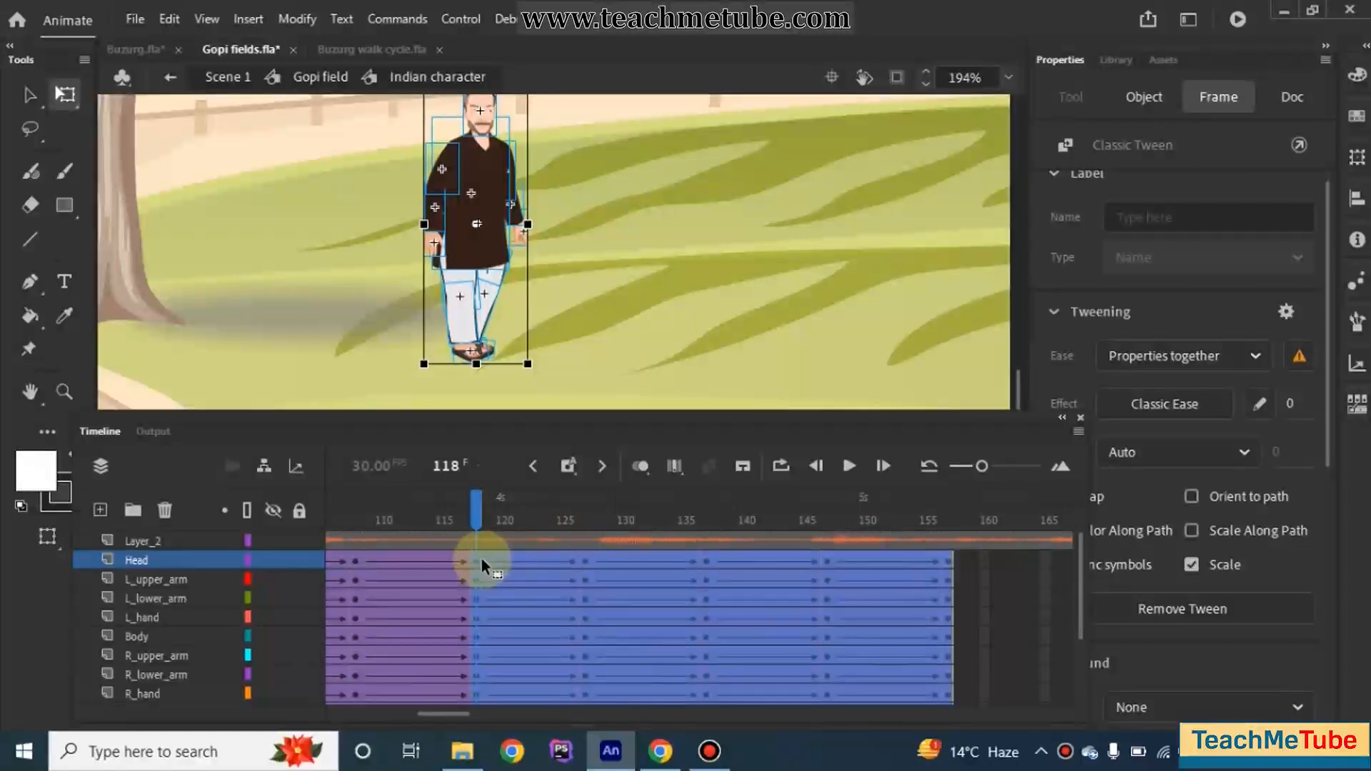
{"action": "left_click_drag", "start_coordinate": [475, 557], "coordinate": [944, 556]}
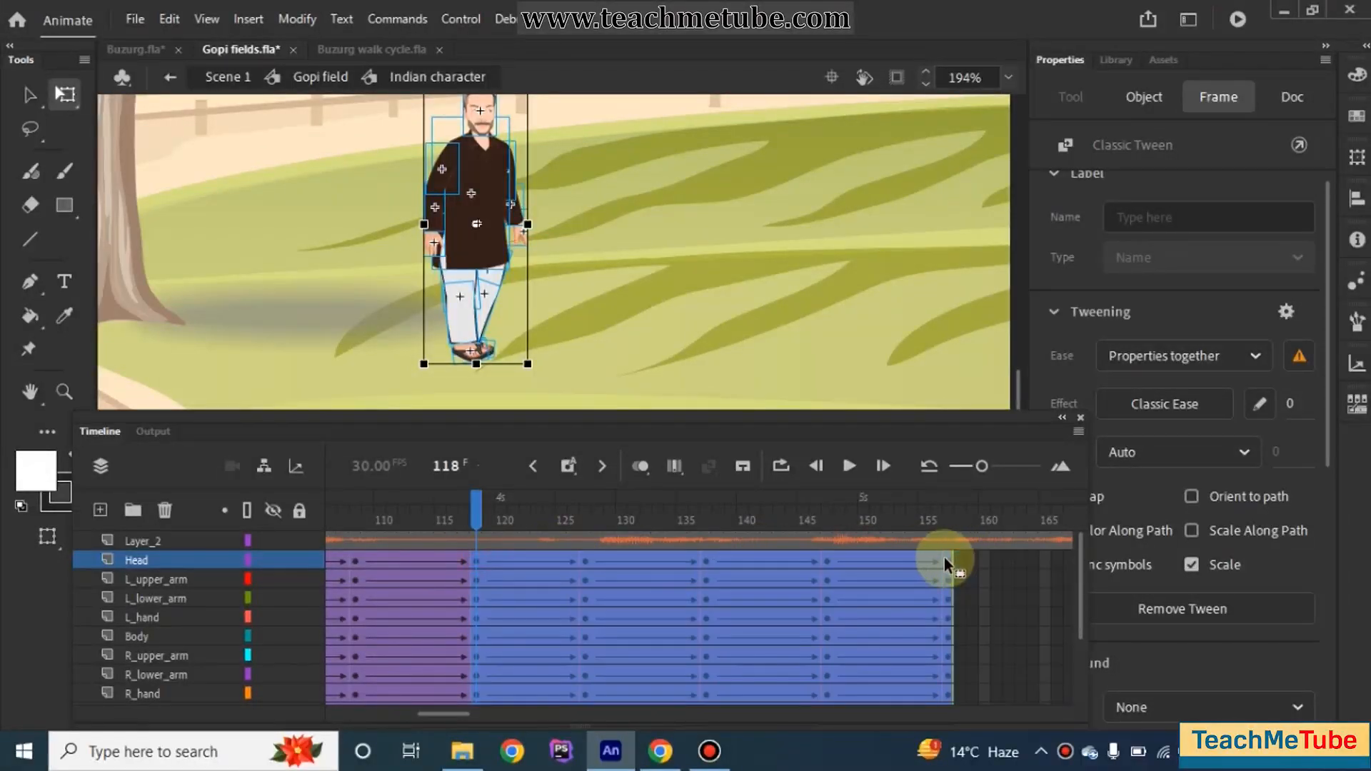
{"action": "left_click_drag", "start_coordinate": [806, 559], "coordinate": [948, 563]}
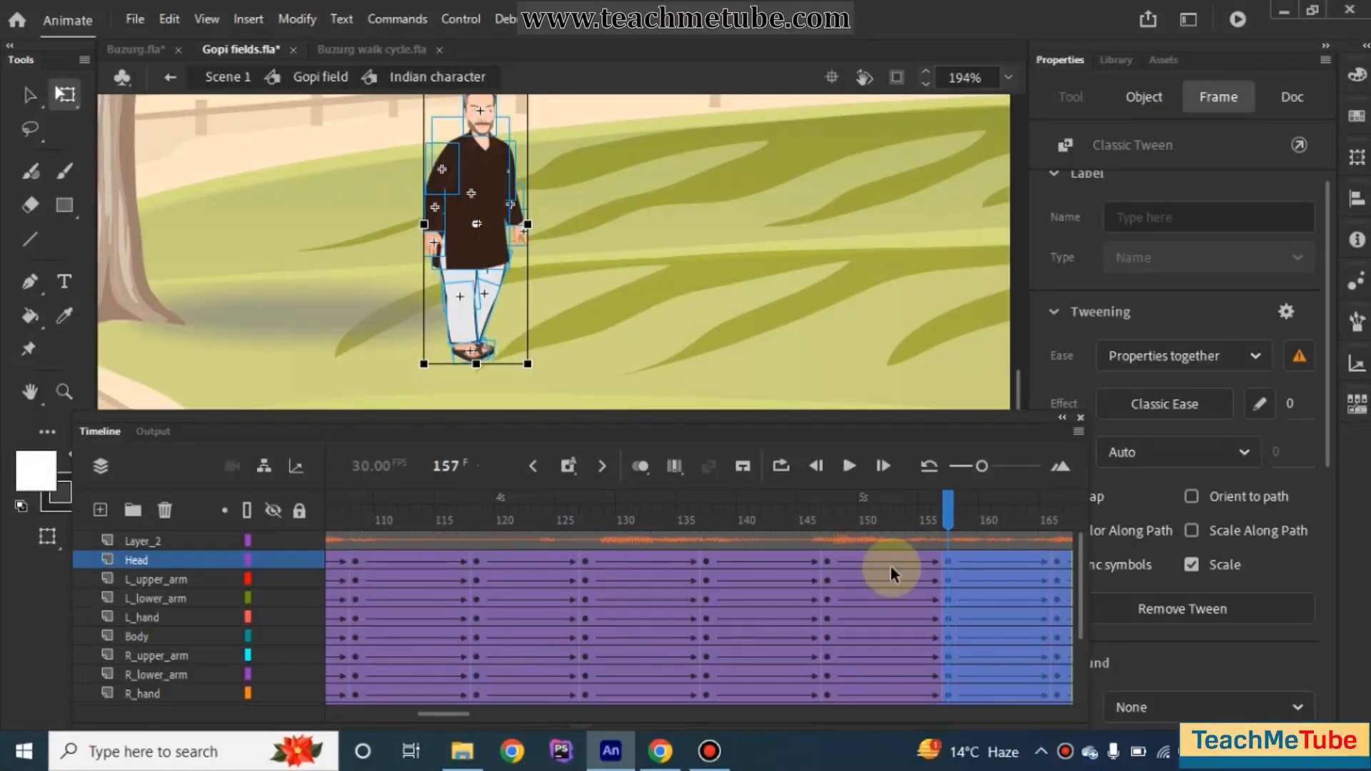
{"action": "scroll", "coordinate": [859, 574], "scroll_direction": "right", "scroll_amount": 7}
Step: Add two more walk-cycle copies on all the body-part layers, starting at frames 196 and 235
{"action": "left_click_drag", "start_coordinate": [440, 566], "coordinate": [905, 571]}
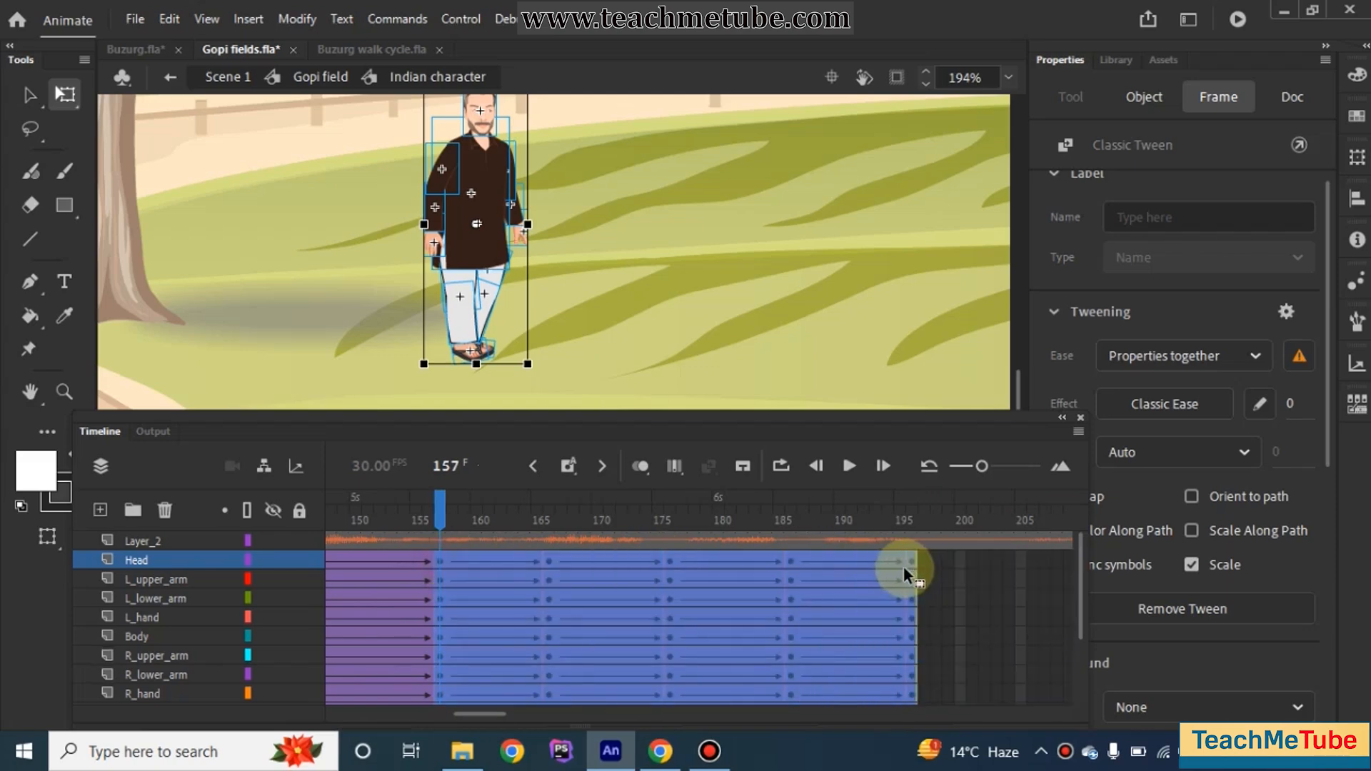
{"action": "scroll", "coordinate": [875, 570], "scroll_direction": "right", "scroll_amount": 8}
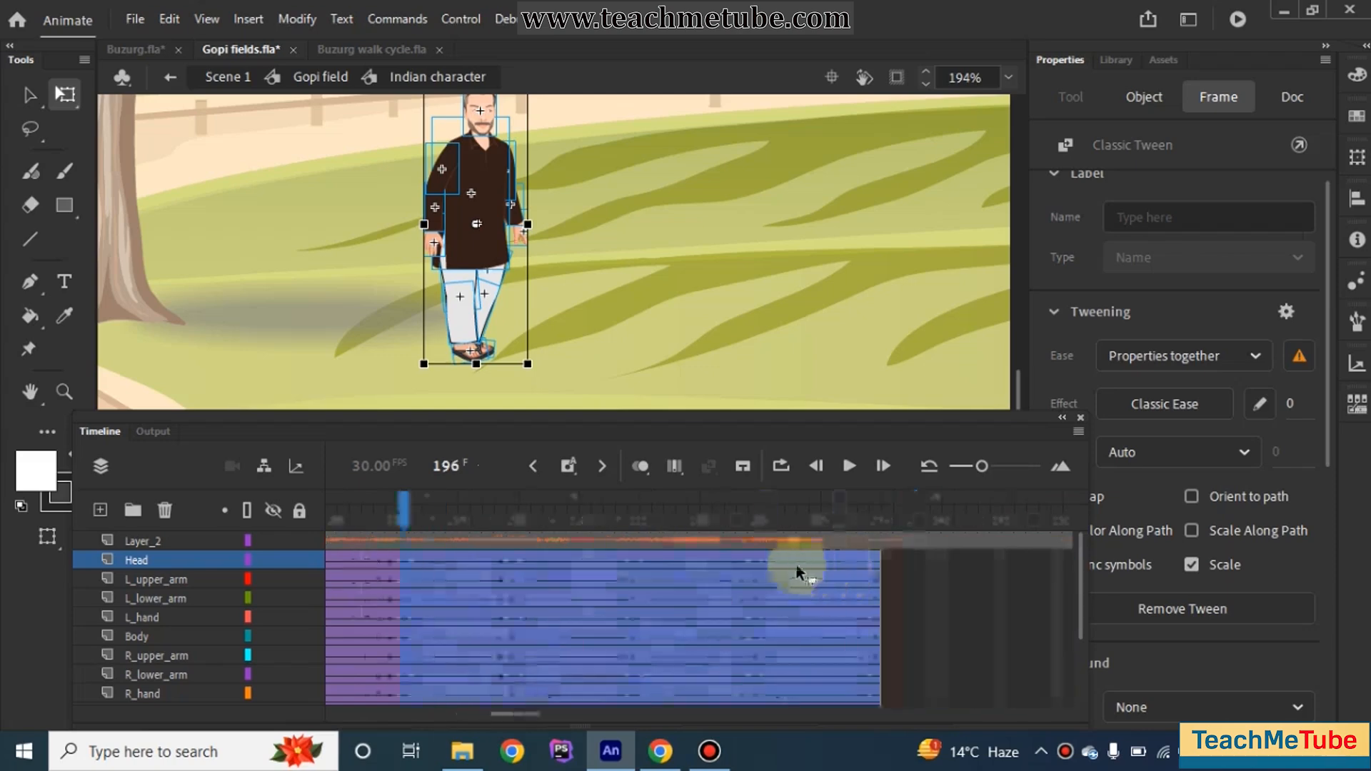
{"action": "scroll", "coordinate": [439, 567], "scroll_direction": "left", "scroll_amount": 2}
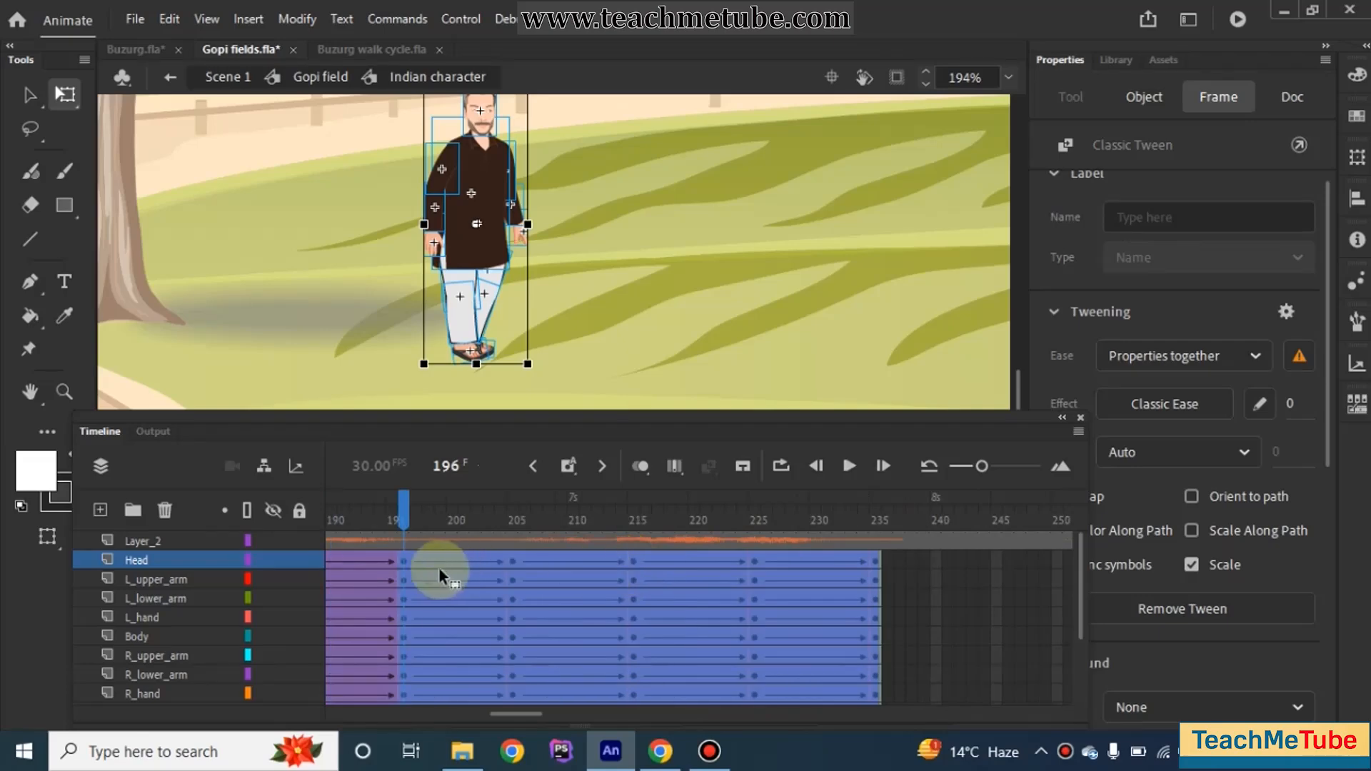
{"action": "left_click_drag", "start_coordinate": [406, 561], "coordinate": [873, 563]}
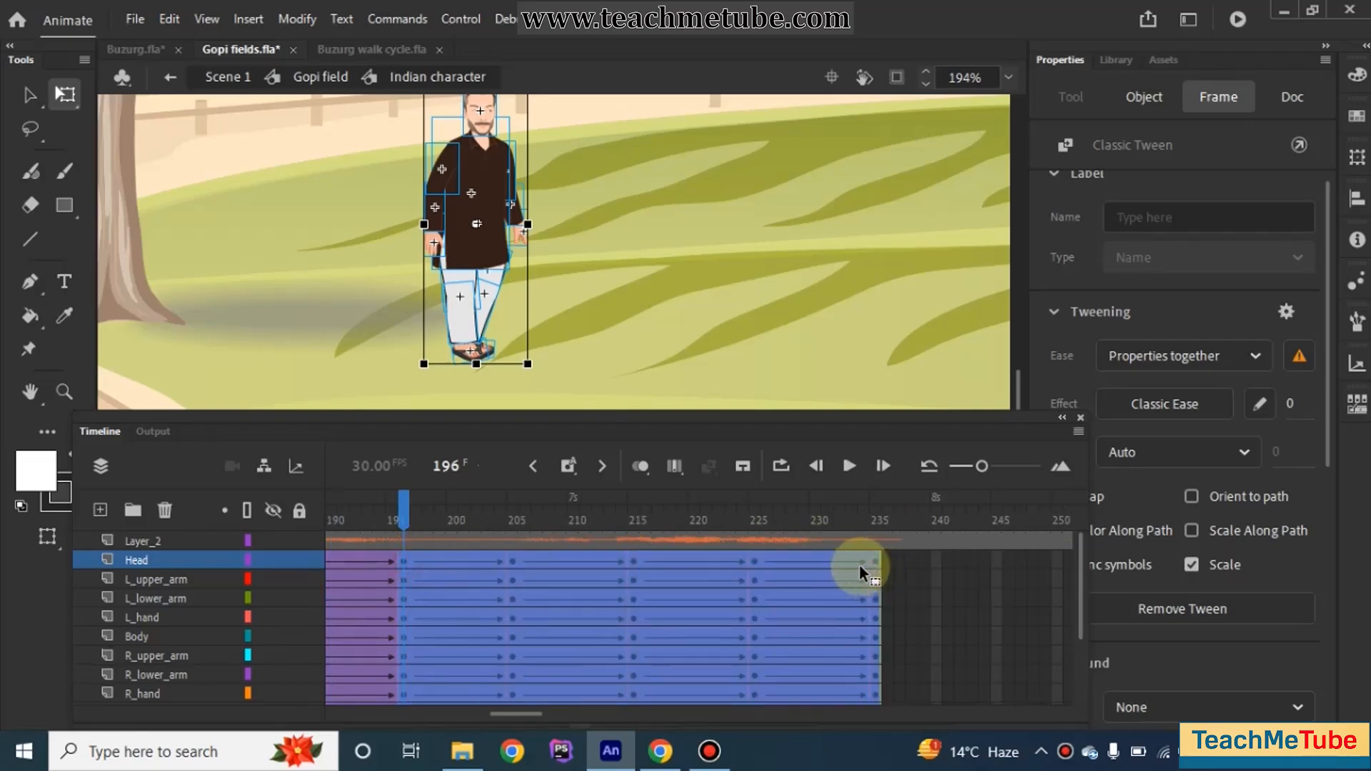
{"action": "scroll", "coordinate": [842, 564], "scroll_direction": "right", "scroll_amount": 8}
{"action": "scroll", "coordinate": [610, 561], "scroll_direction": "left", "scroll_amount": 4}
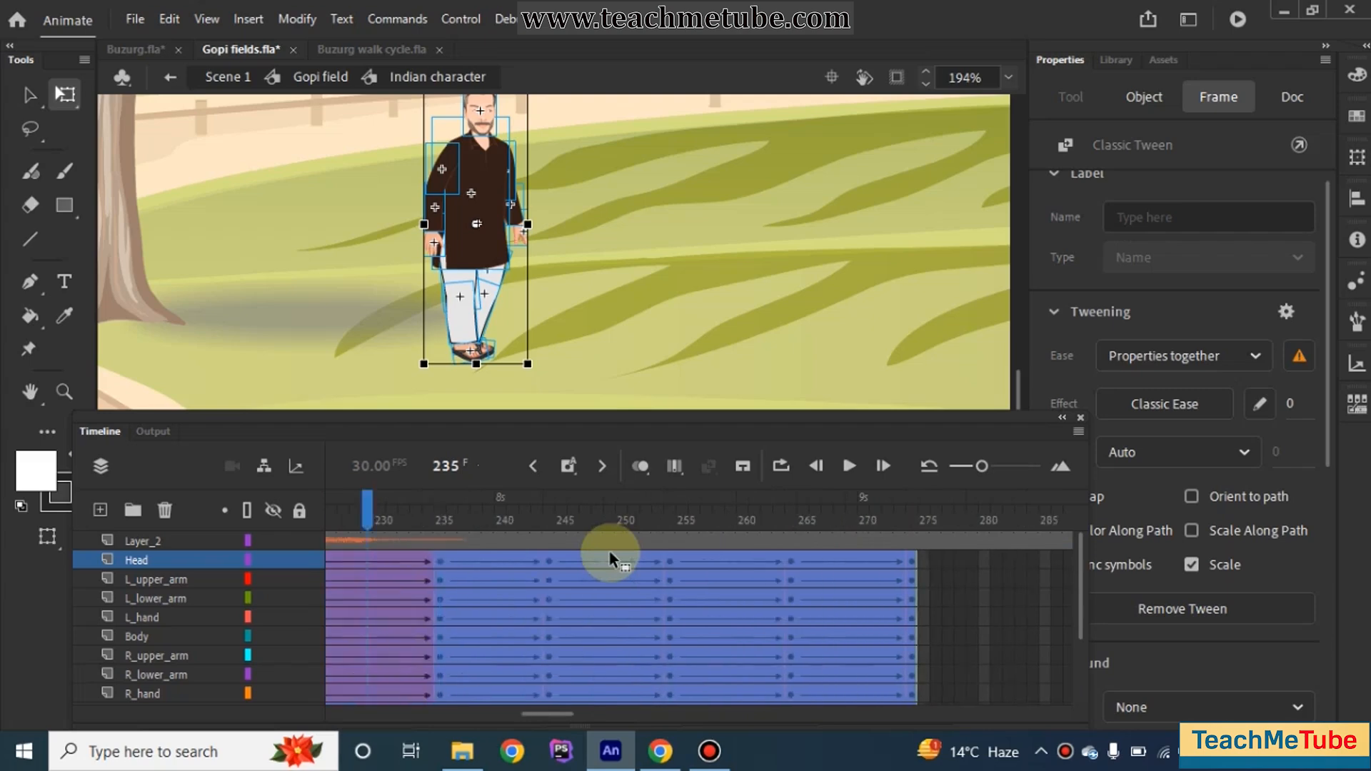
Step: Add another walk-cycle copy on all the body-part layers, starting at frame 274
{"action": "left_click_drag", "start_coordinate": [434, 562], "coordinate": [913, 564]}
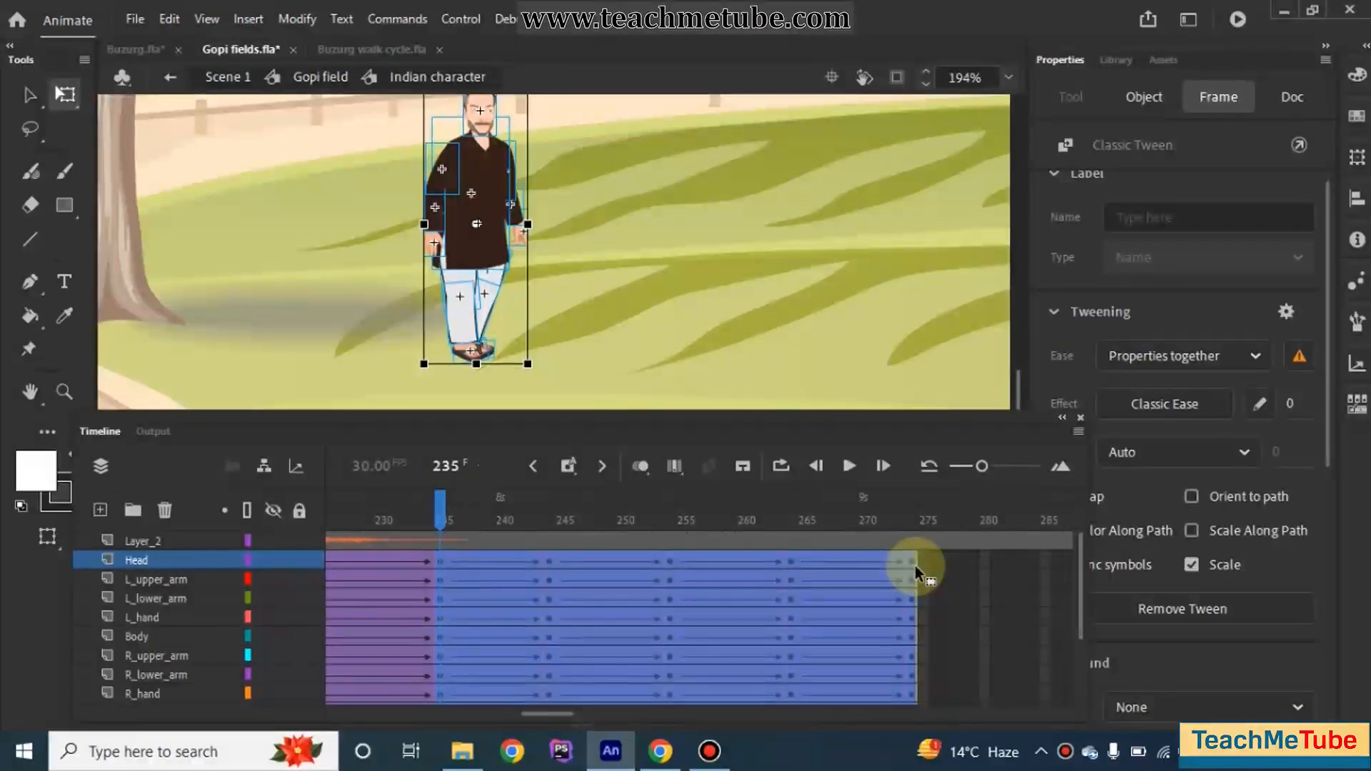
{"action": "left_click", "coordinate": [915, 566]}
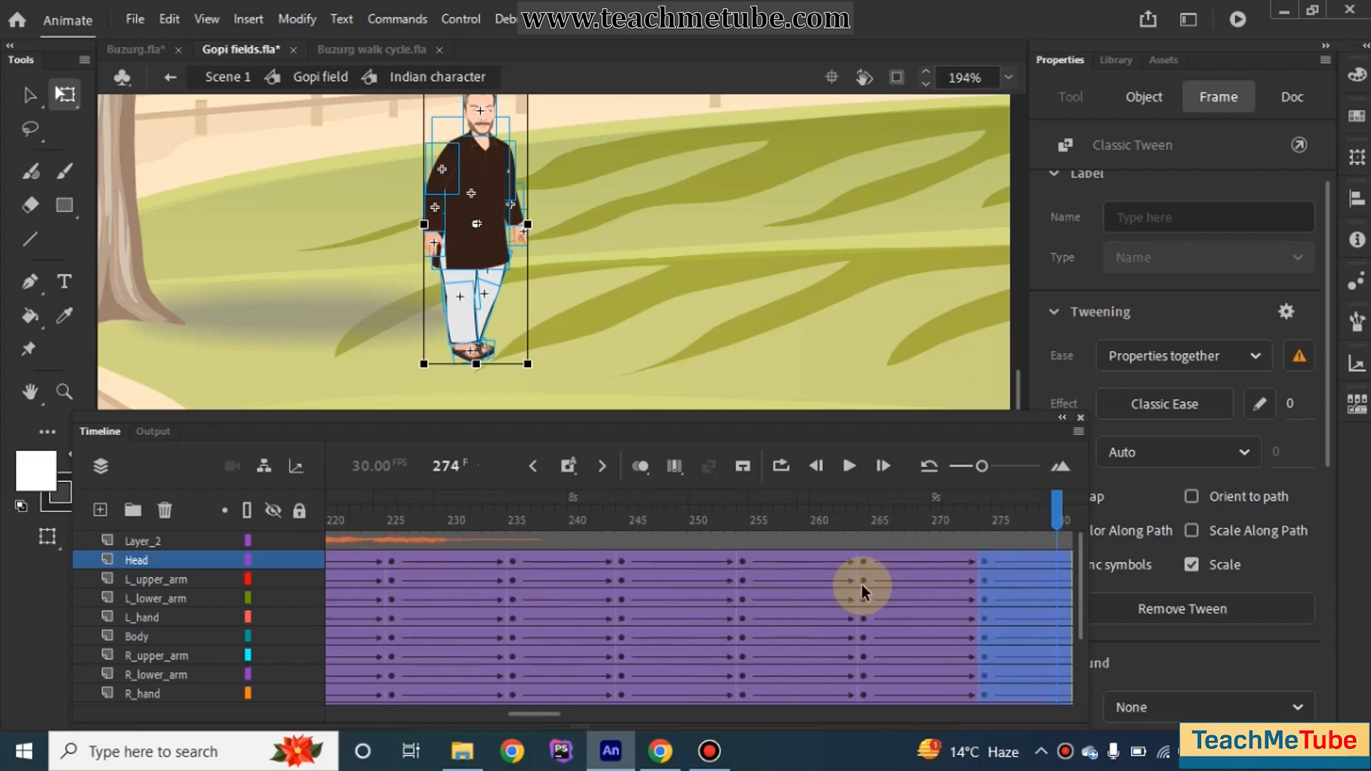
{"action": "scroll", "coordinate": [861, 584], "scroll_direction": "right", "scroll_amount": 6}
{"action": "scroll", "coordinate": [861, 584], "scroll_direction": "right", "scroll_amount": 3}
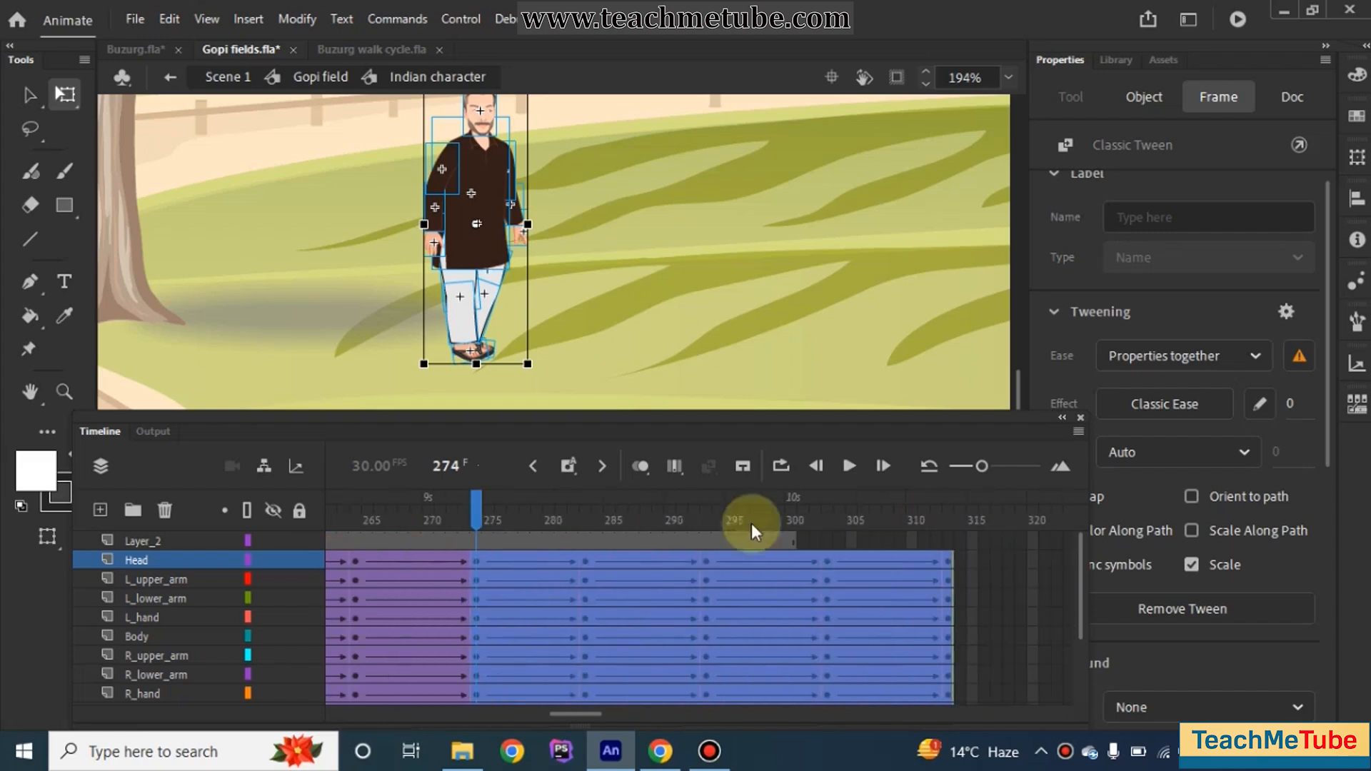
{"action": "left_click", "coordinate": [482, 511]}
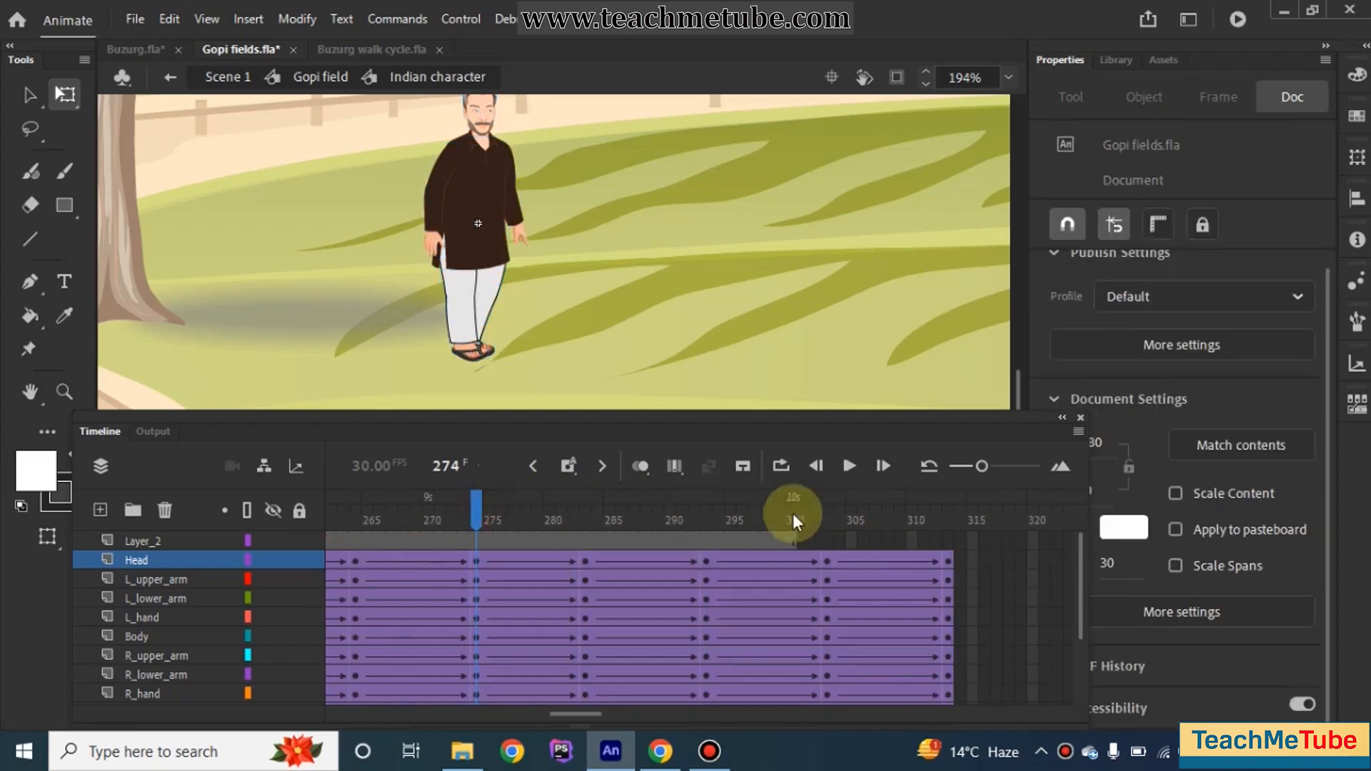
Step: Scrub to the end of the walk at frame 313 and play back the character's animation
{"action": "left_click_drag", "start_coordinate": [840, 513], "coordinate": [979, 524]}
{"action": "scroll", "coordinate": [575, 287], "scroll_direction": "down", "scroll_amount": 4}
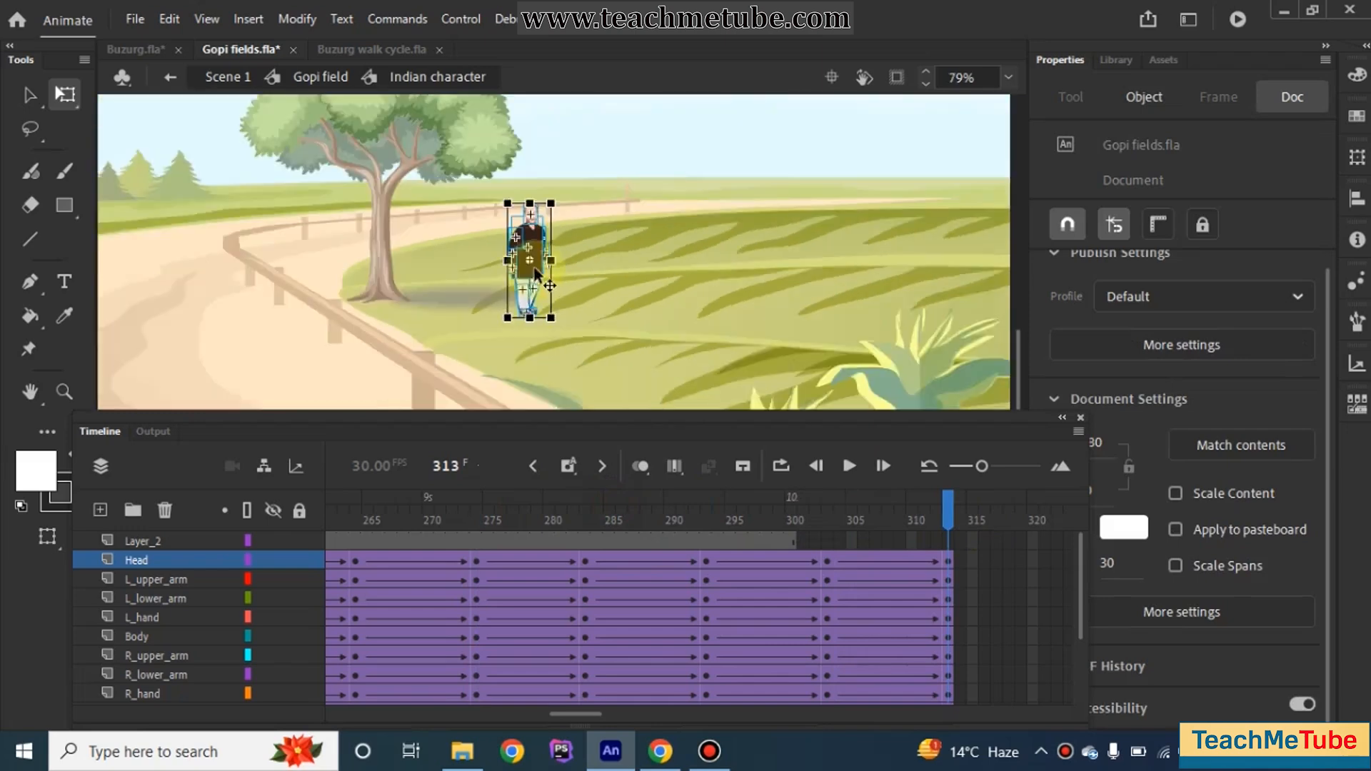
{"action": "scroll", "coordinate": [532, 268], "scroll_direction": "up", "scroll_amount": 2}
{"action": "left_click", "coordinate": [849, 465]}
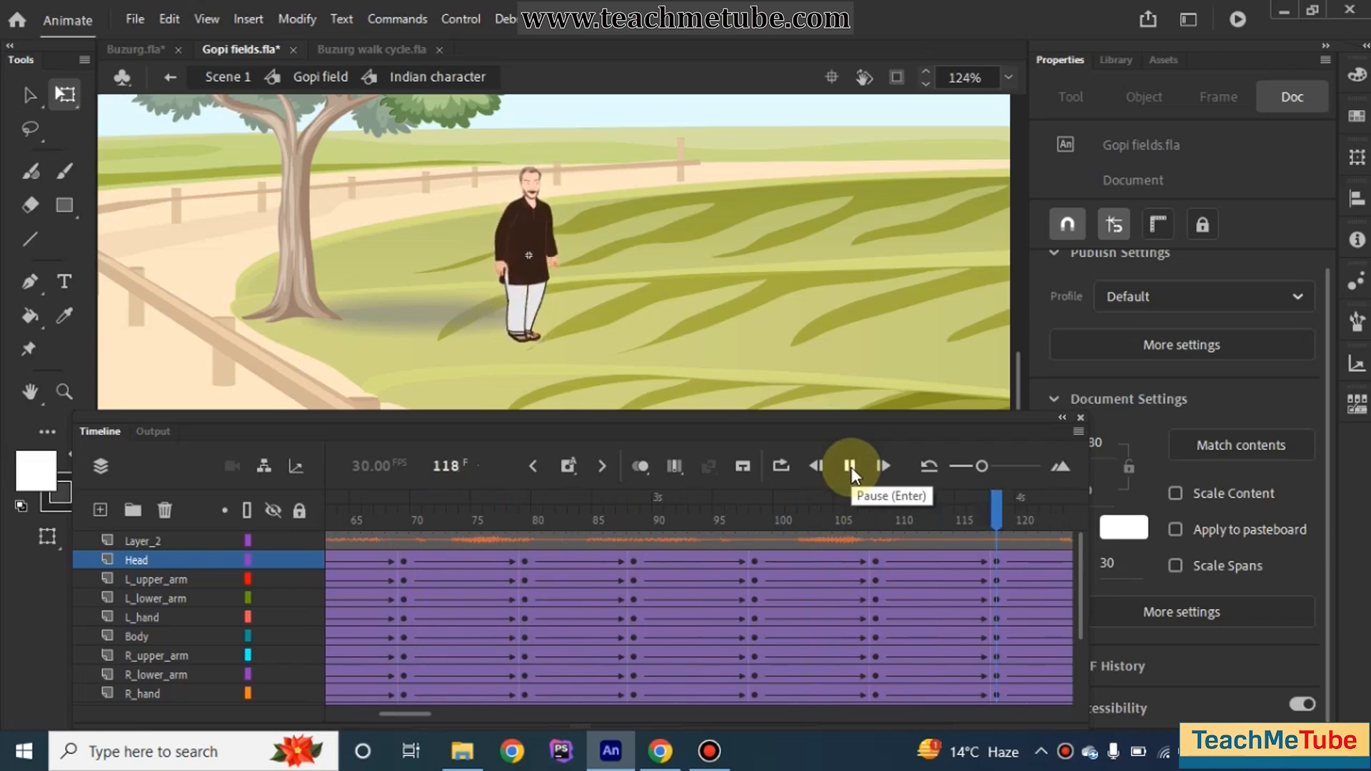
{"action": "left_click", "coordinate": [849, 466]}
Step: Compare the first-frame looping value of the Head instance at frame 1 and frame 98
{"action": "scroll", "coordinate": [509, 571], "scroll_direction": "left", "scroll_amount": 10}
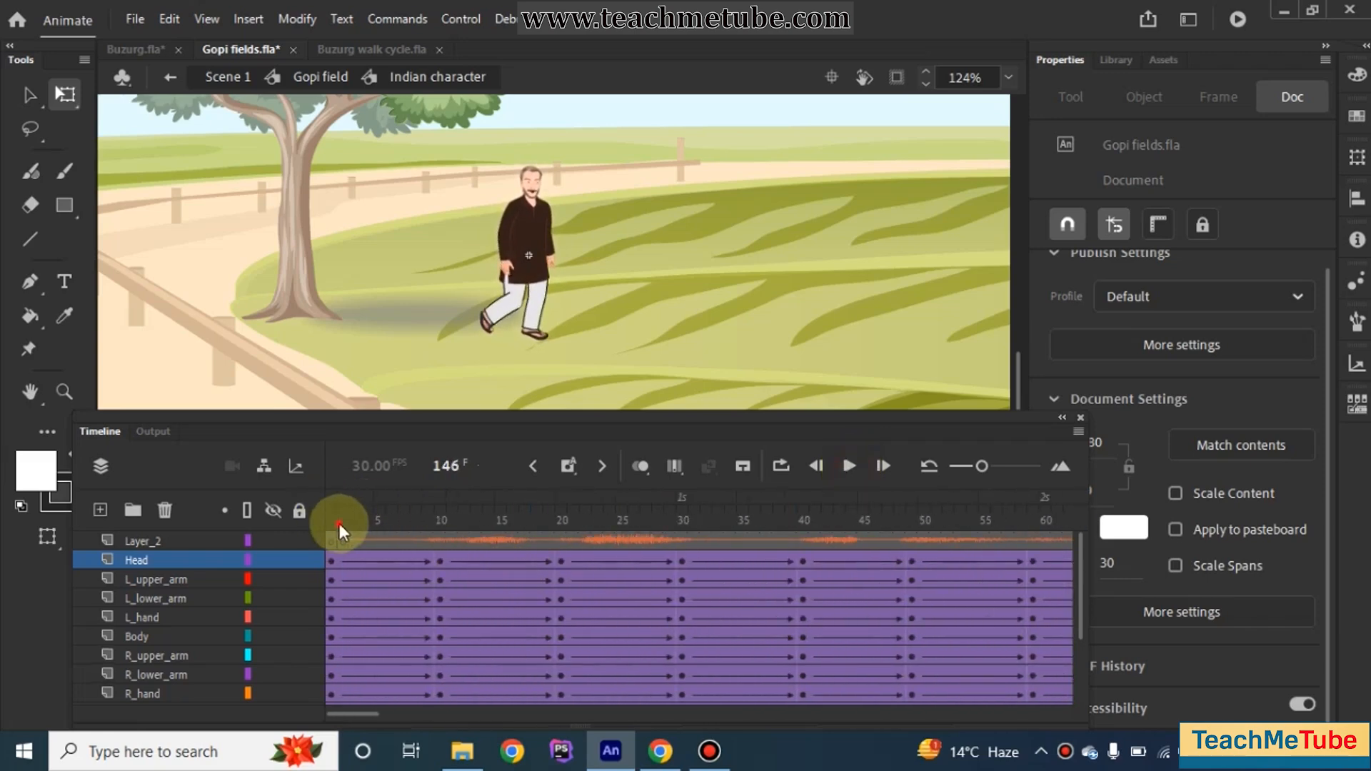
{"action": "left_click", "coordinate": [336, 521]}
{"action": "scroll", "coordinate": [614, 154], "scroll_direction": "up", "scroll_amount": 5}
{"action": "scroll", "coordinate": [615, 154], "scroll_direction": "up", "scroll_amount": 3}
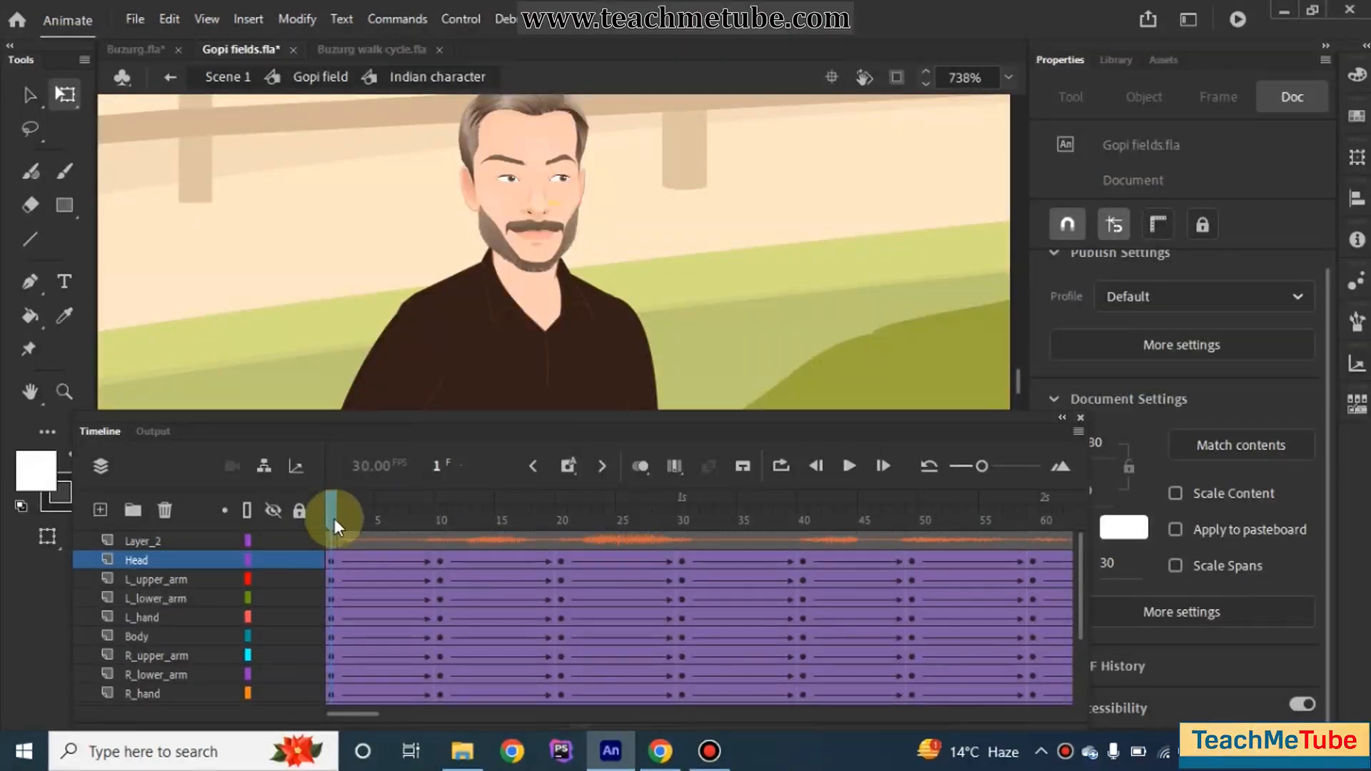
{"action": "left_click", "coordinate": [546, 187]}
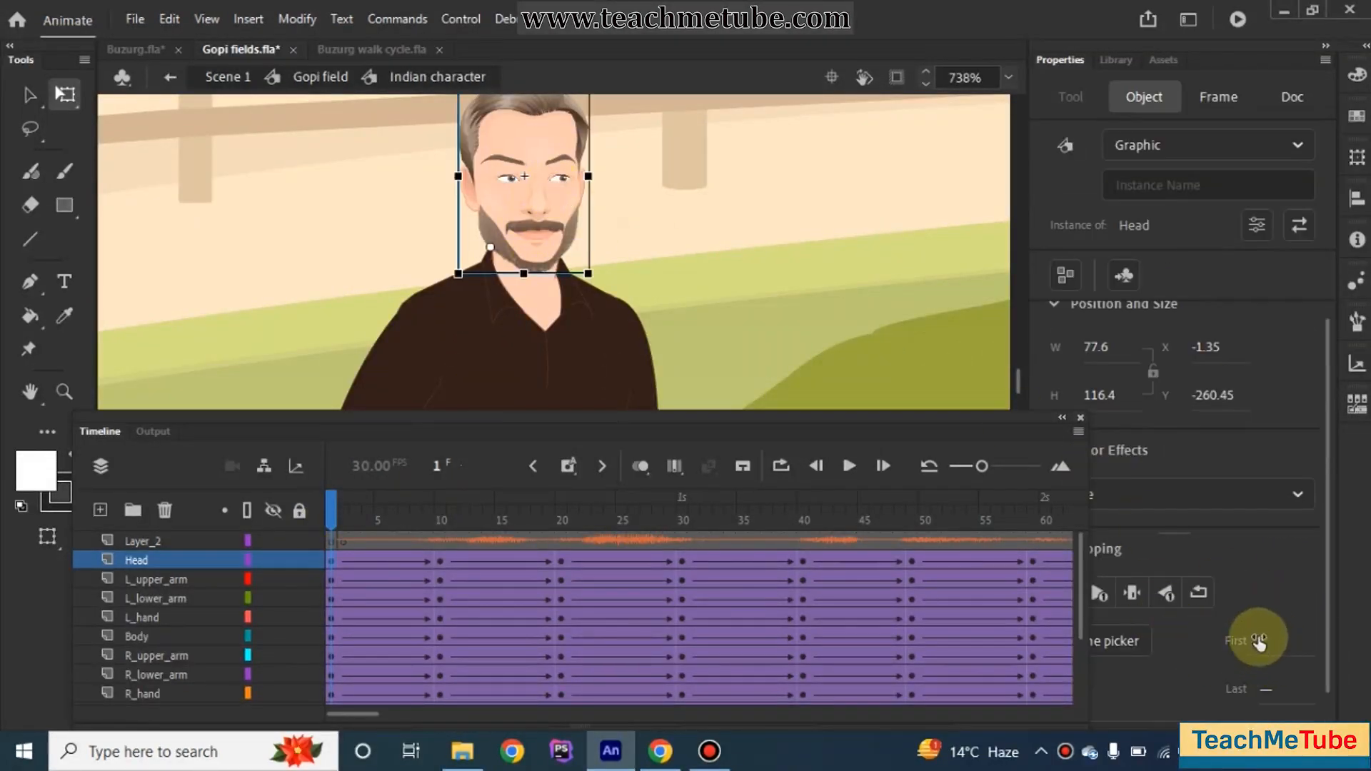
{"action": "scroll", "coordinate": [849, 561], "scroll_direction": "right", "scroll_amount": 5}
{"action": "scroll", "coordinate": [857, 561], "scroll_direction": "right", "scroll_amount": 2}
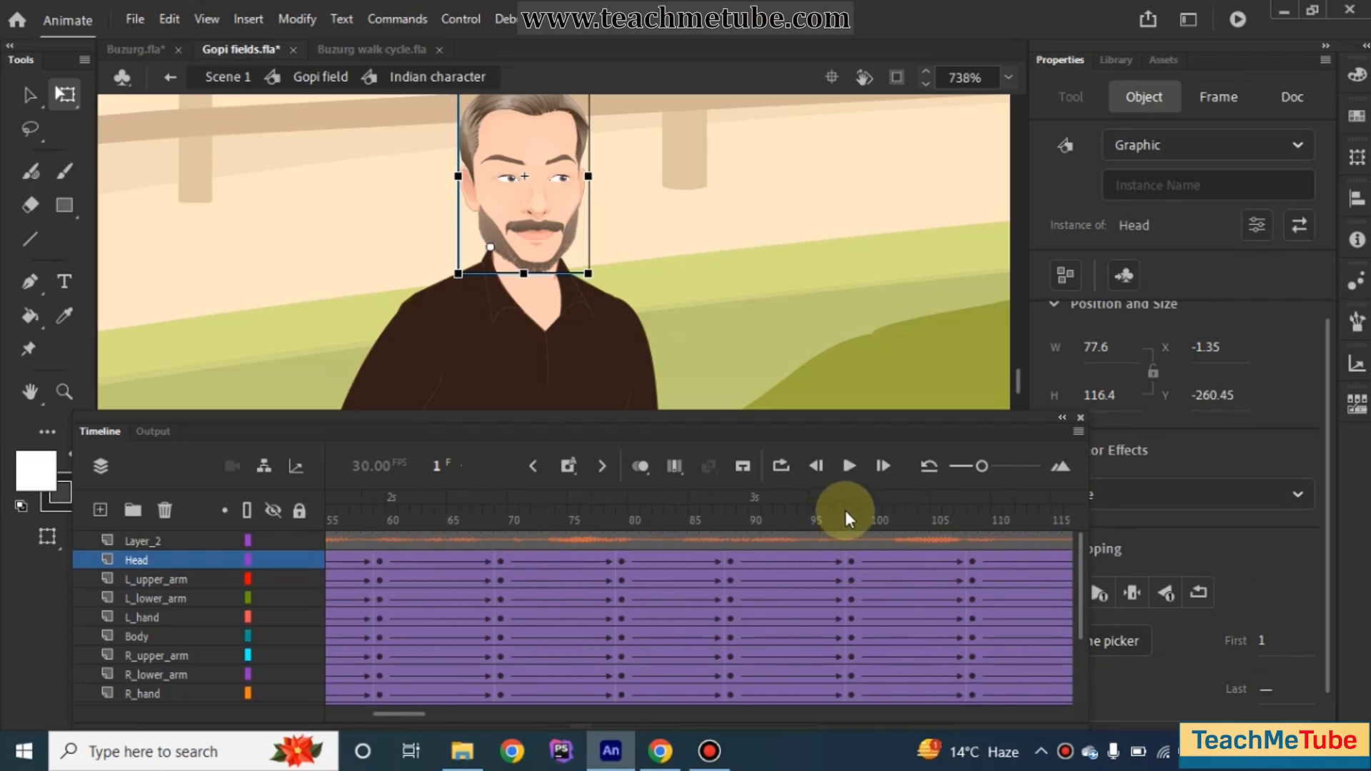
{"action": "left_click", "coordinate": [847, 510]}
{"action": "left_click", "coordinate": [558, 203]}
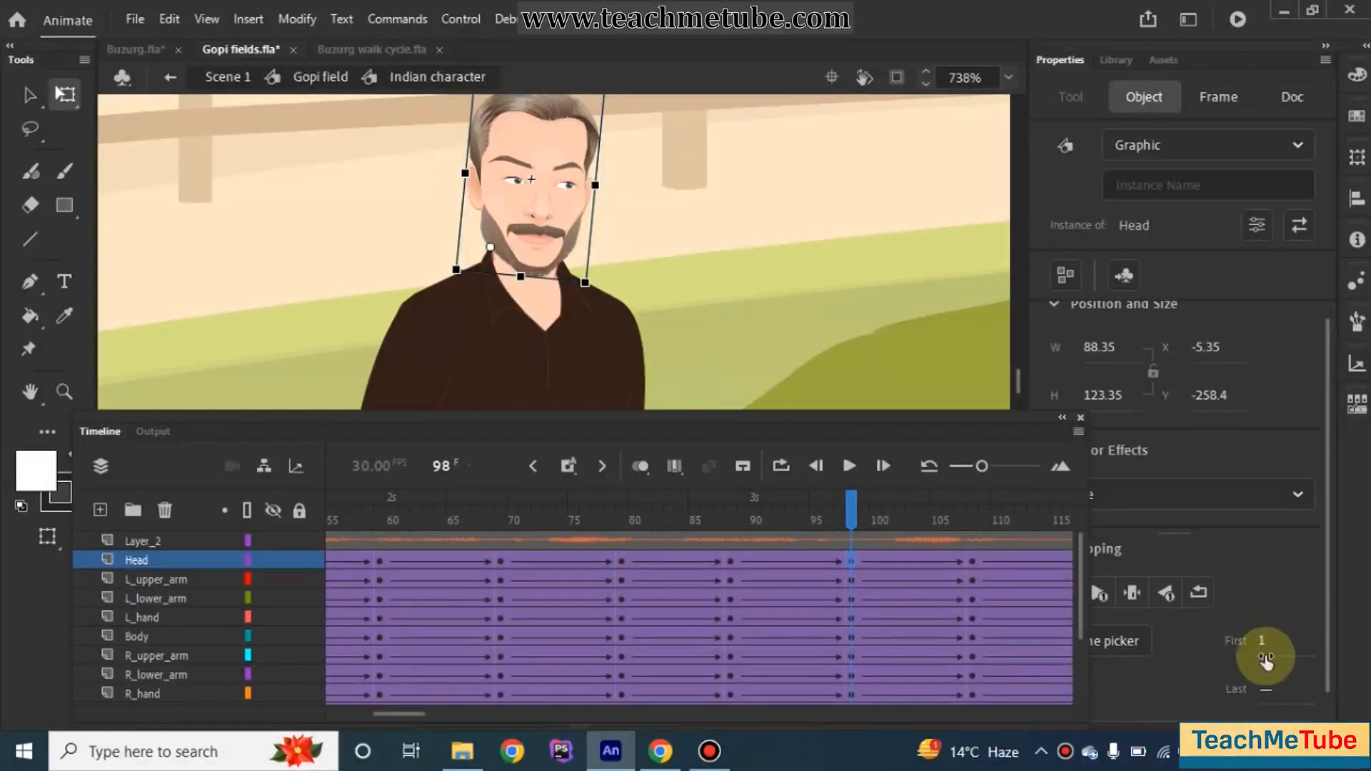
Step: Synchronize the symbols across all frames of every layer in the Indian character symbol
{"action": "left_click", "coordinate": [582, 597]}
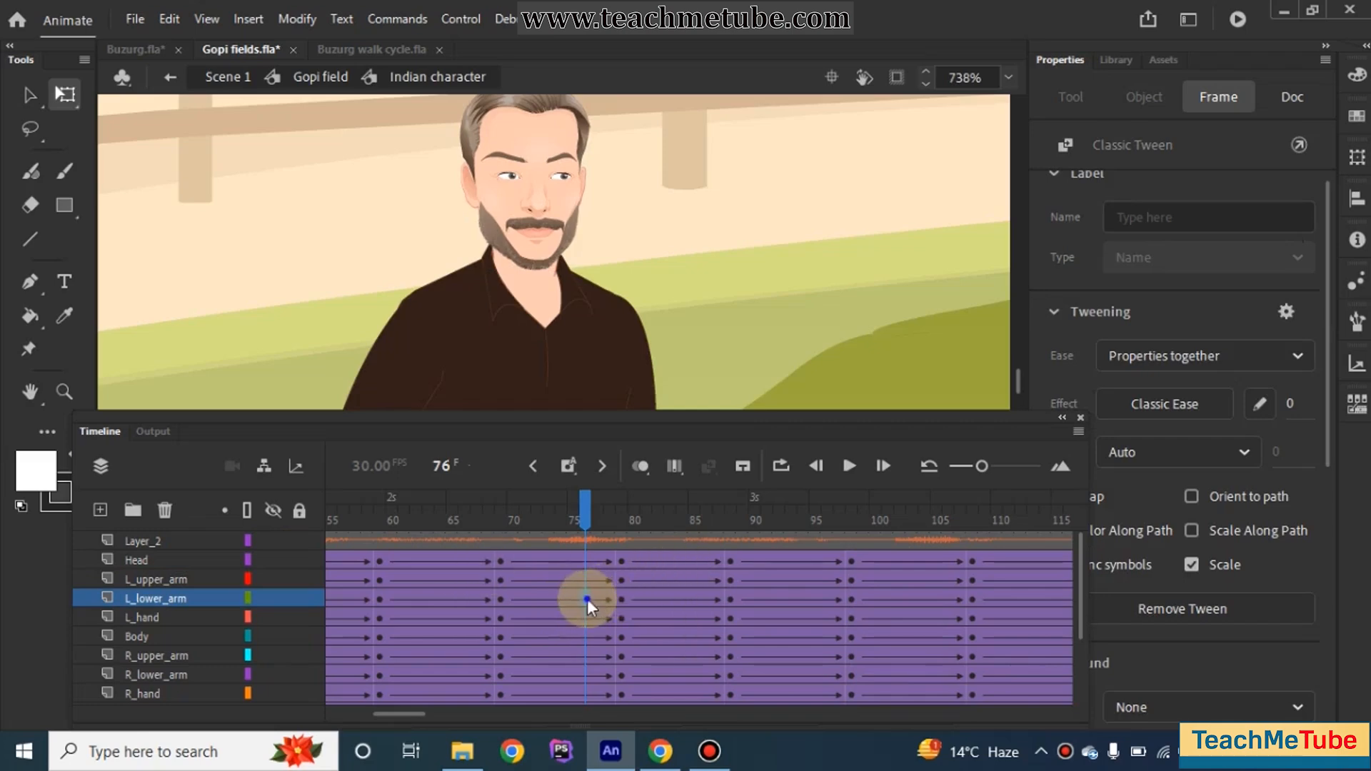
{"action": "right_click", "coordinate": [587, 598]}
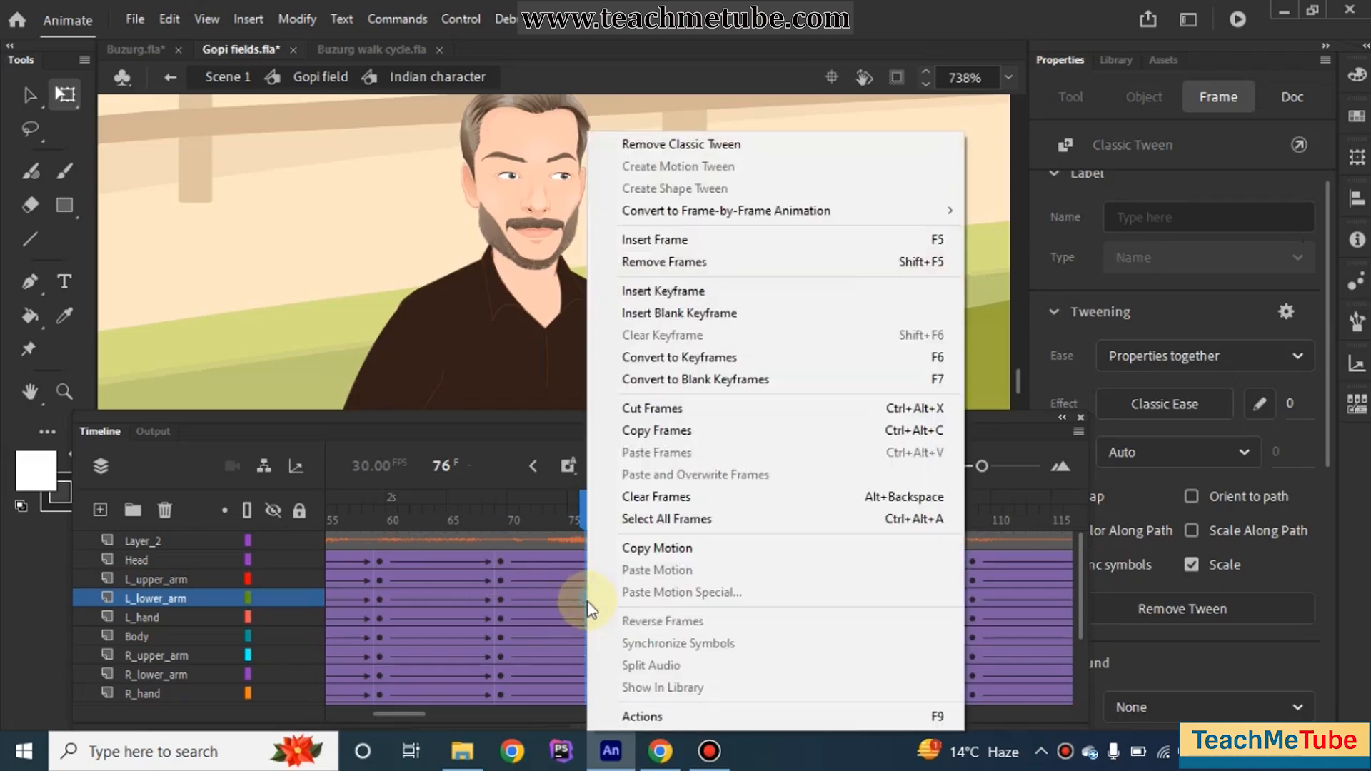
{"action": "left_click", "coordinate": [624, 646]}
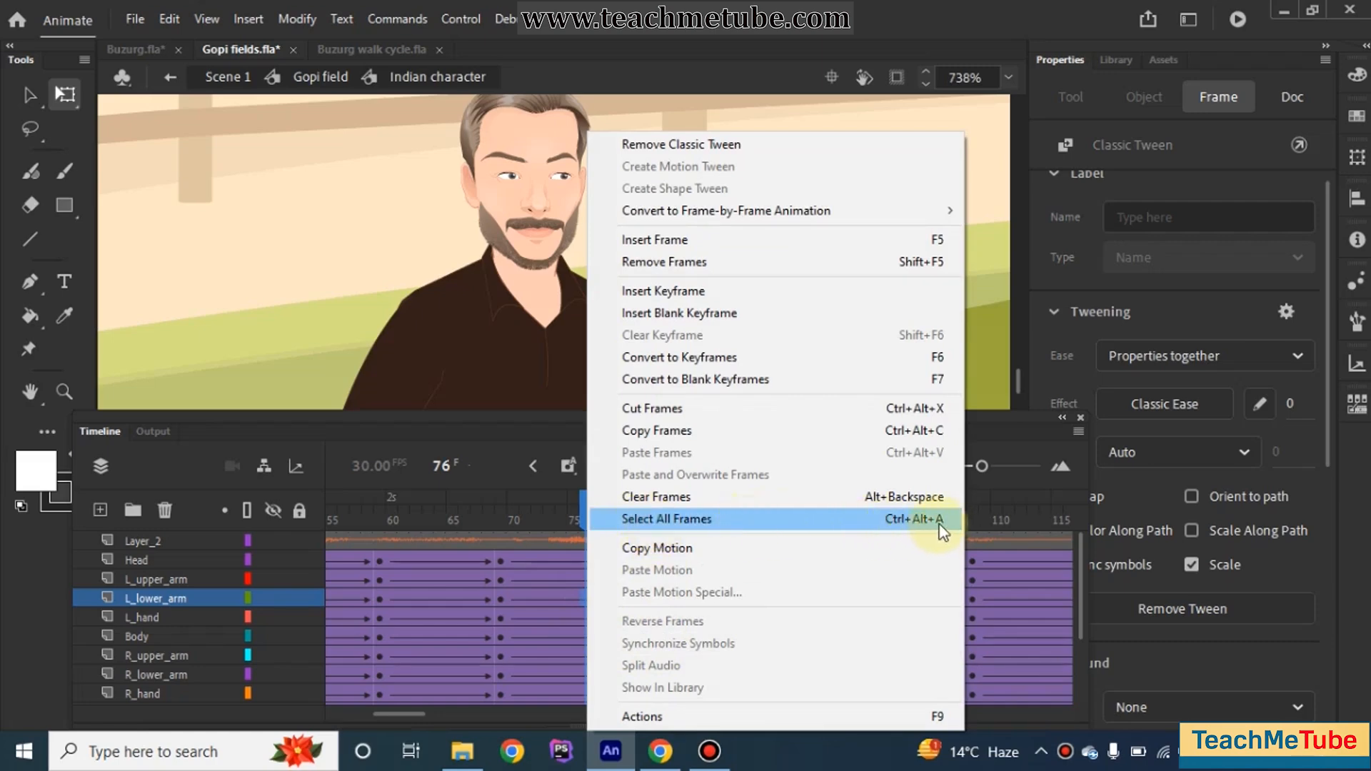
{"action": "left_click", "coordinate": [757, 531]}
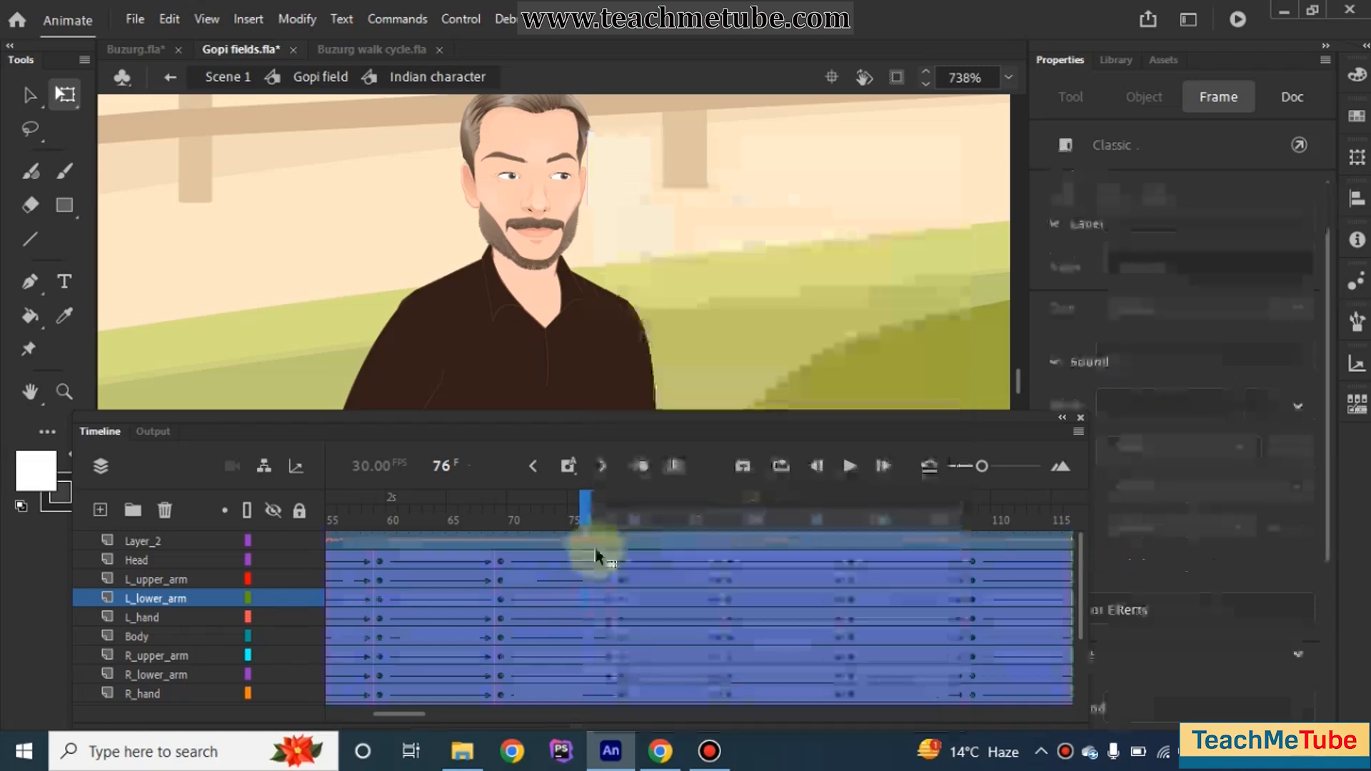
{"action": "right_click", "coordinate": [591, 592]}
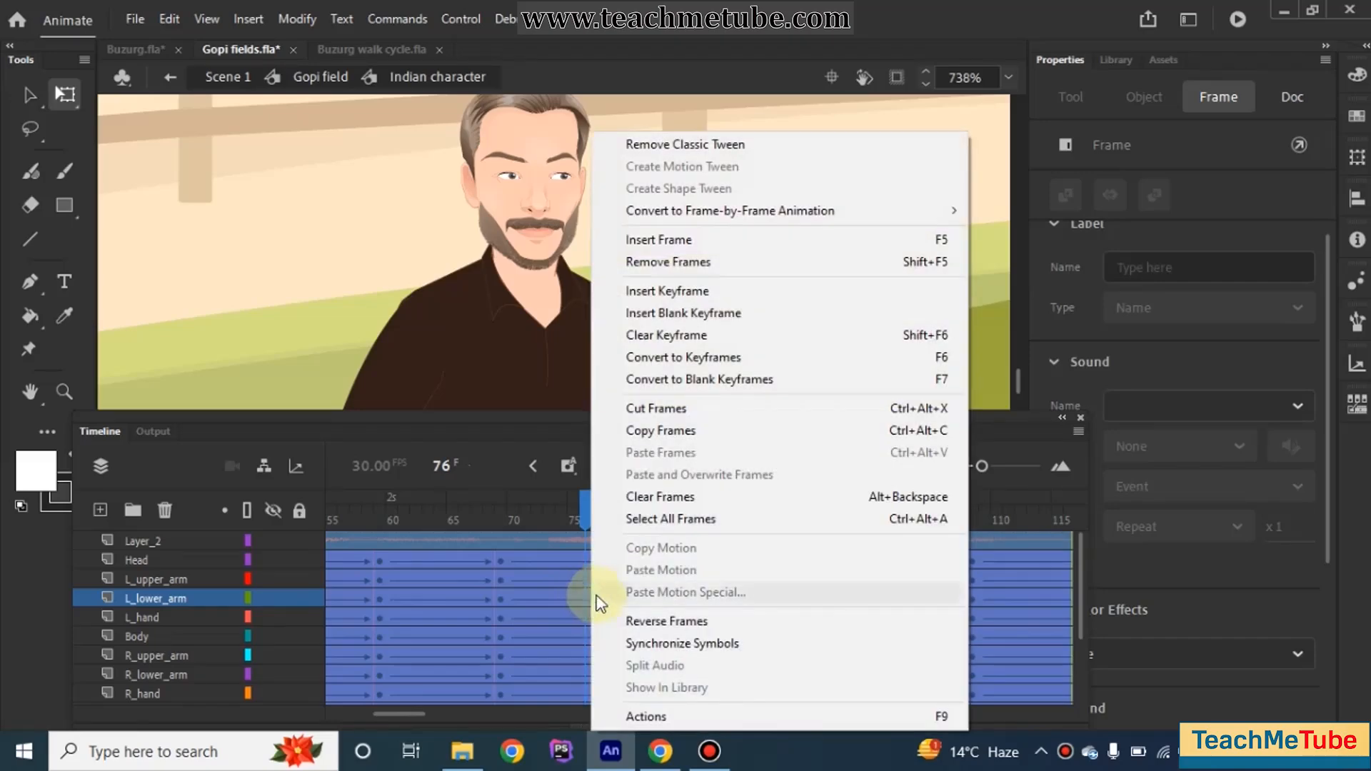
{"action": "left_click", "coordinate": [674, 643]}
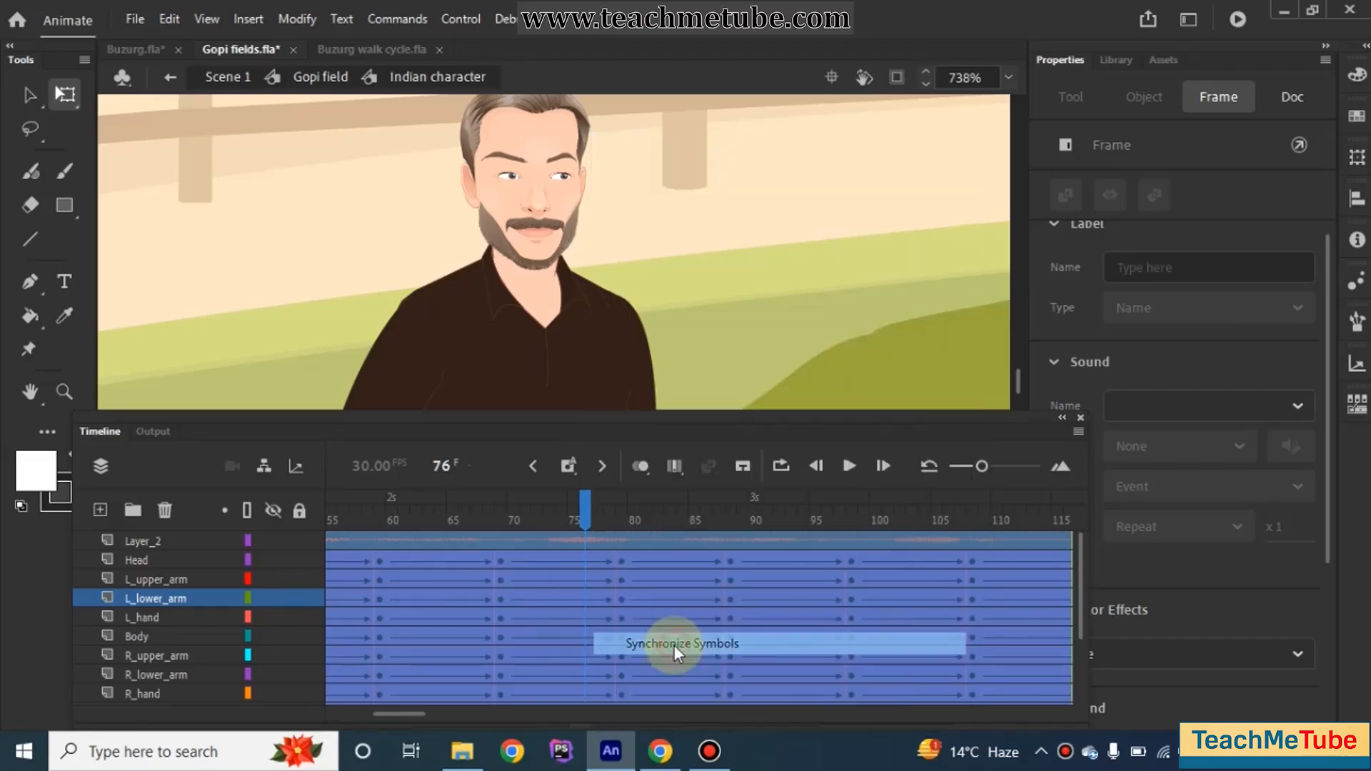
Step: Check the mouth movement and the Head instance's first-frame looping value at frames 79 and 69
{"action": "left_click", "coordinate": [580, 517]}
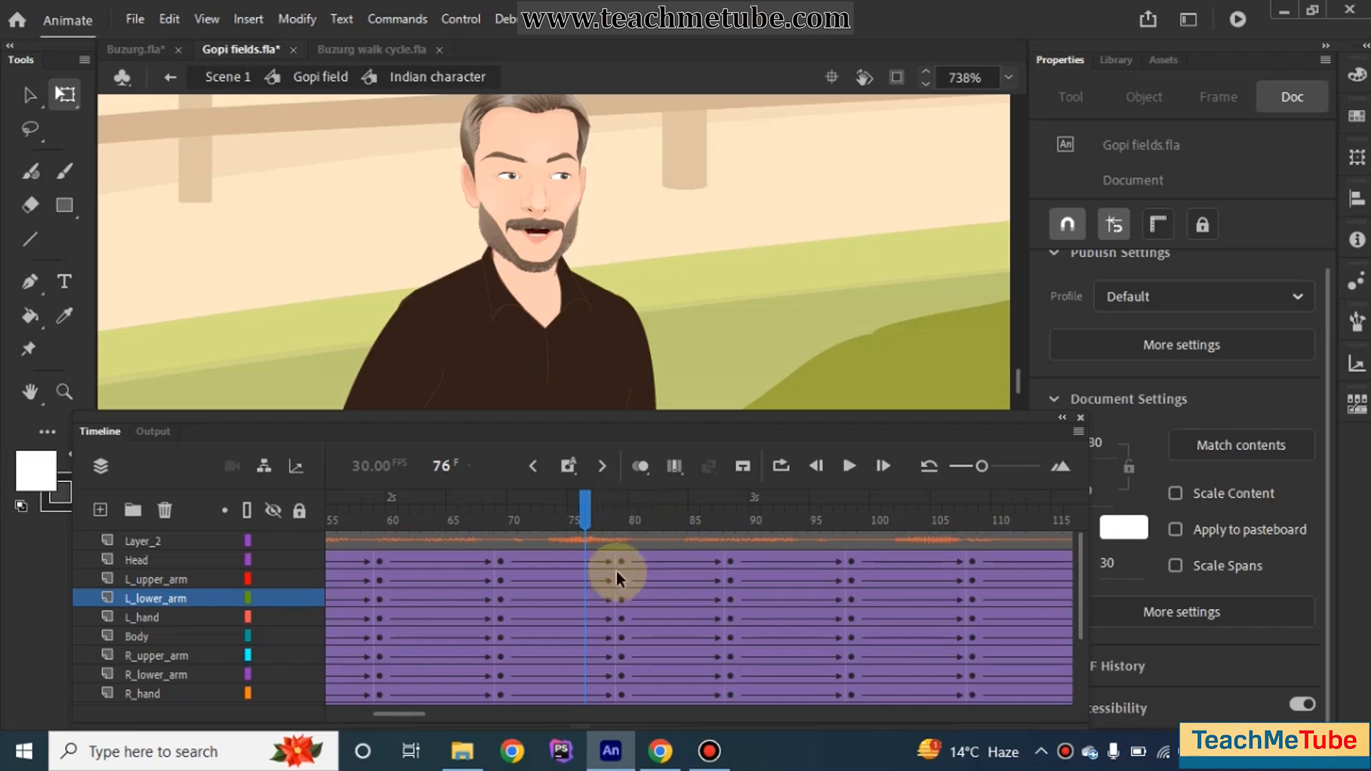
{"action": "left_click_drag", "start_coordinate": [610, 510], "coordinate": [620, 511]}
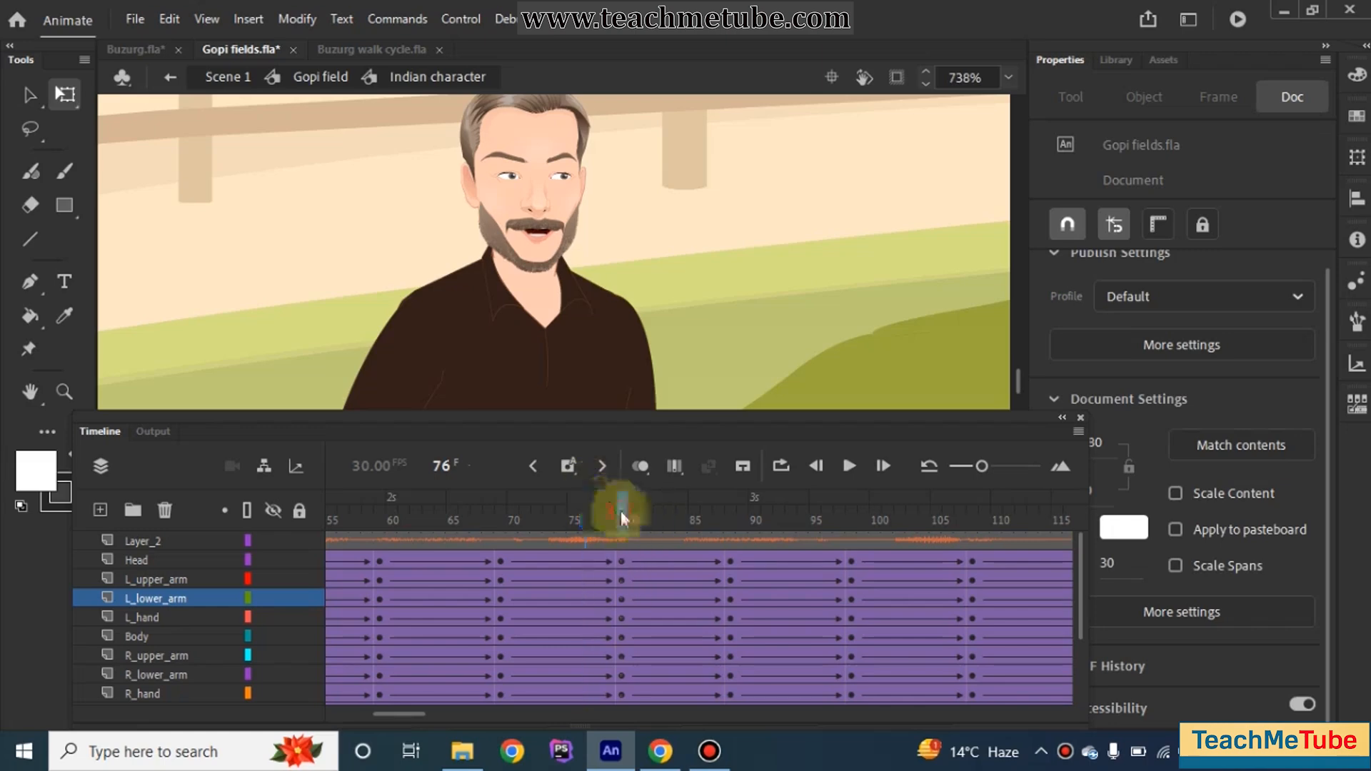
{"action": "left_click", "coordinate": [566, 210]}
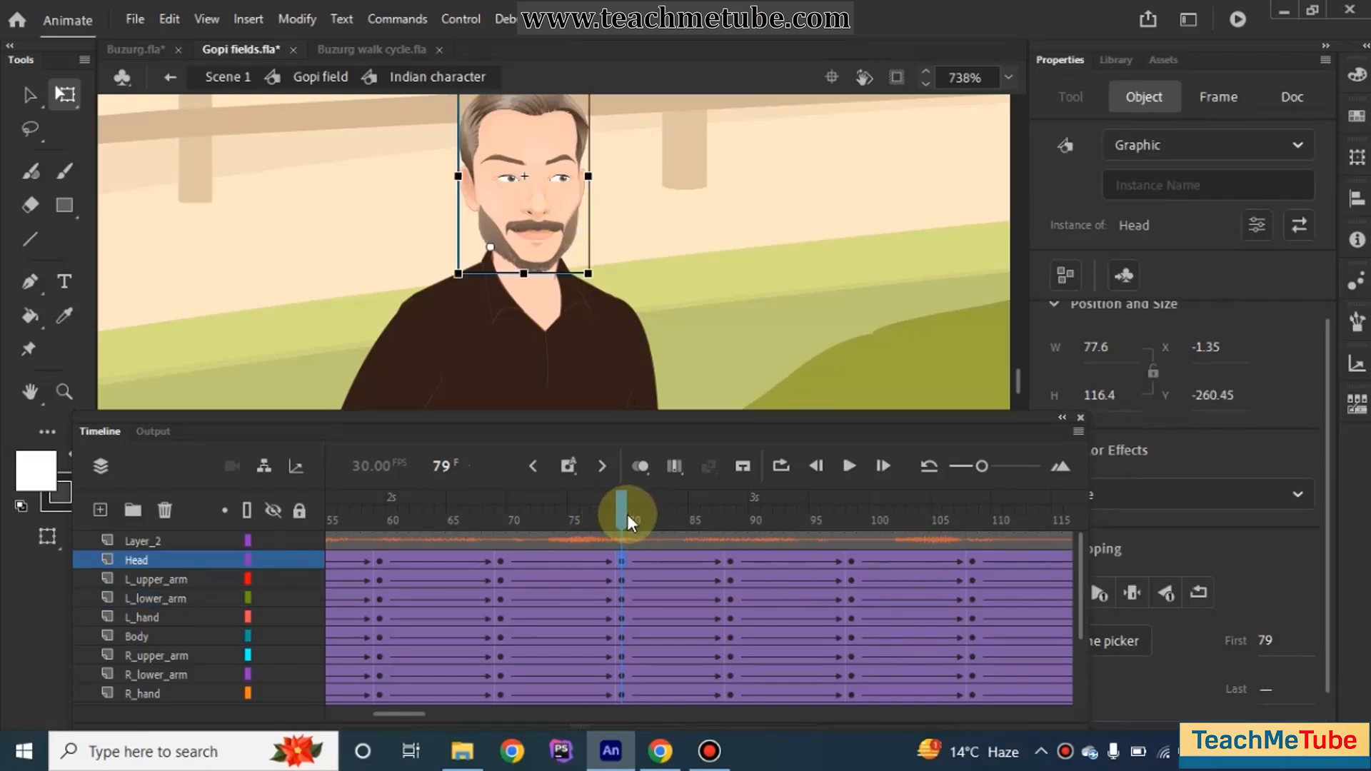
{"action": "left_click", "coordinate": [499, 519]}
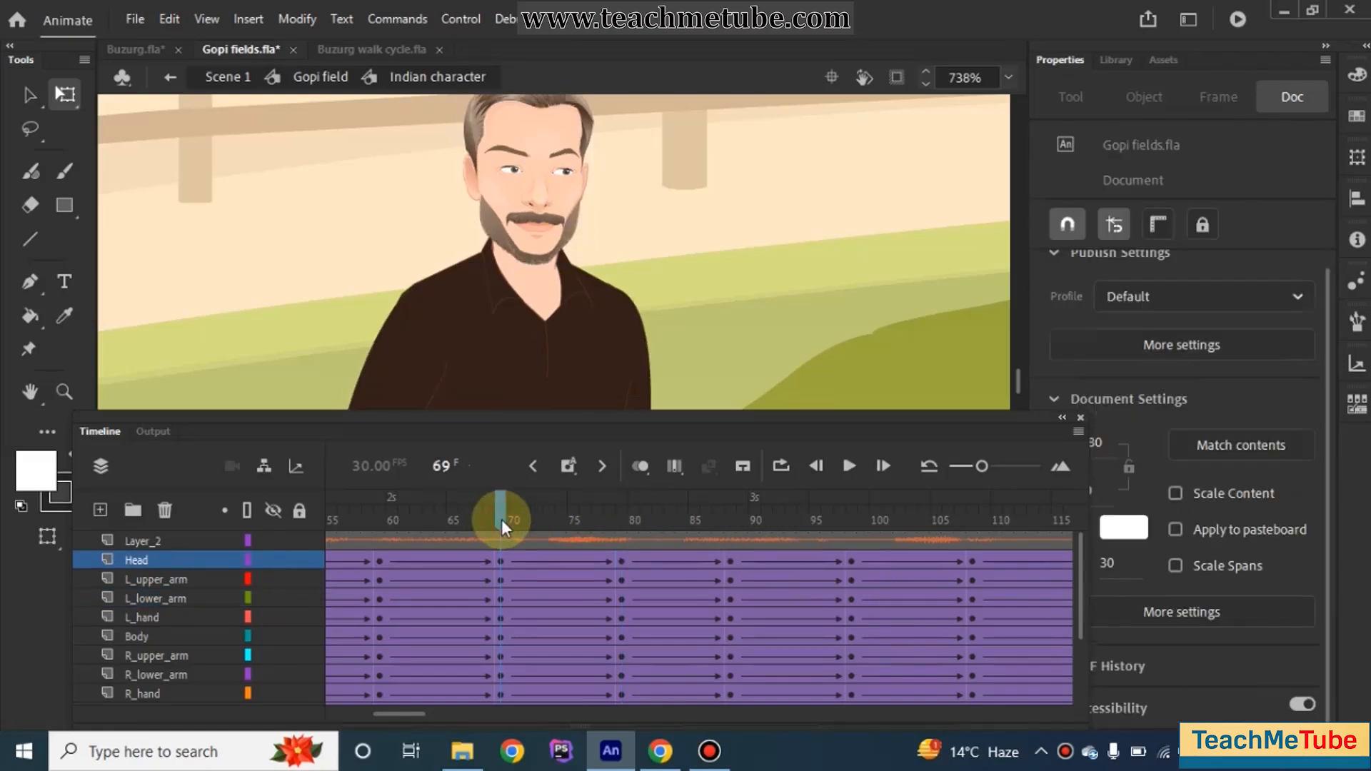
{"action": "left_click", "coordinate": [519, 205]}
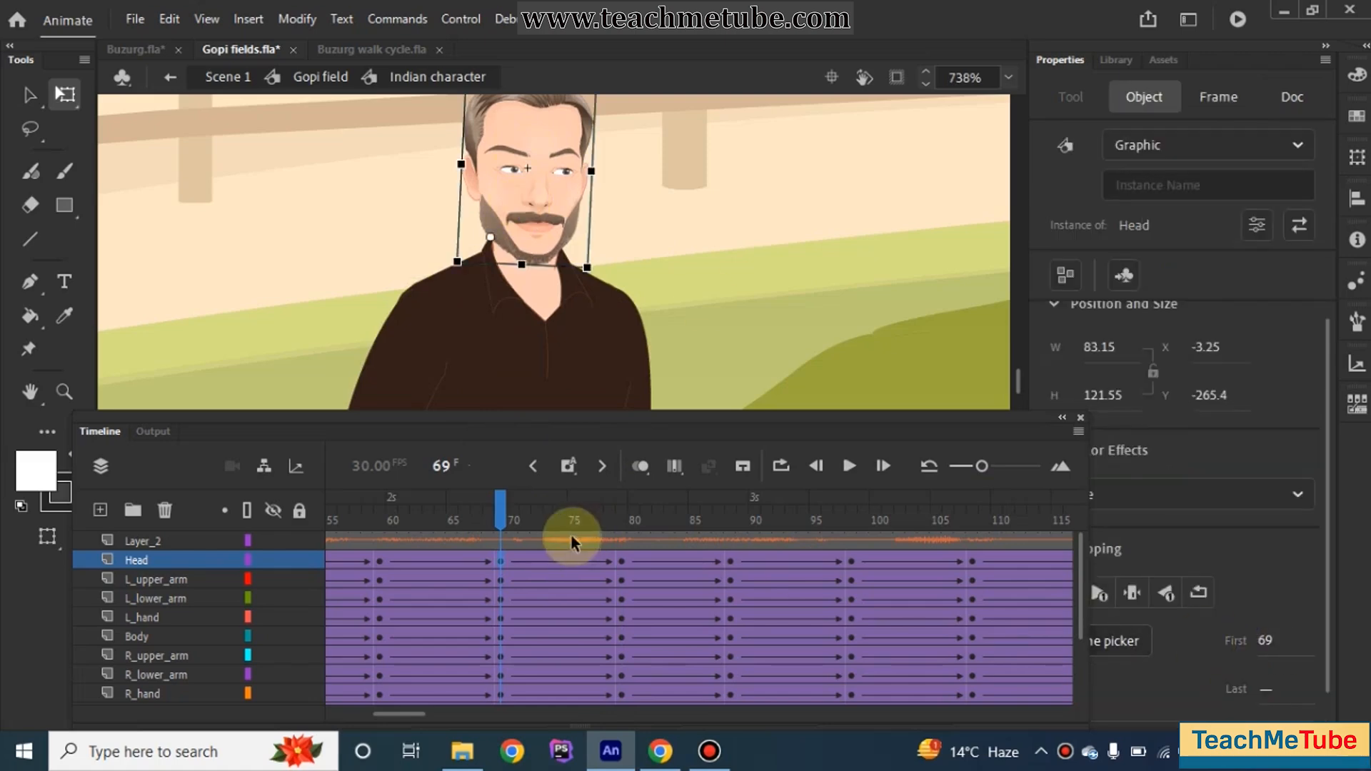
{"action": "left_click", "coordinate": [511, 519]}
{"action": "left_click_drag", "start_coordinate": [571, 528], "coordinate": [403, 564]}
Step: Go back to the Gopi field symbol and extend its Character, Layer_2 and Layer_1 layers to frame 300
{"action": "left_click", "coordinate": [810, 256]}
{"action": "double_click", "coordinate": [810, 257]}
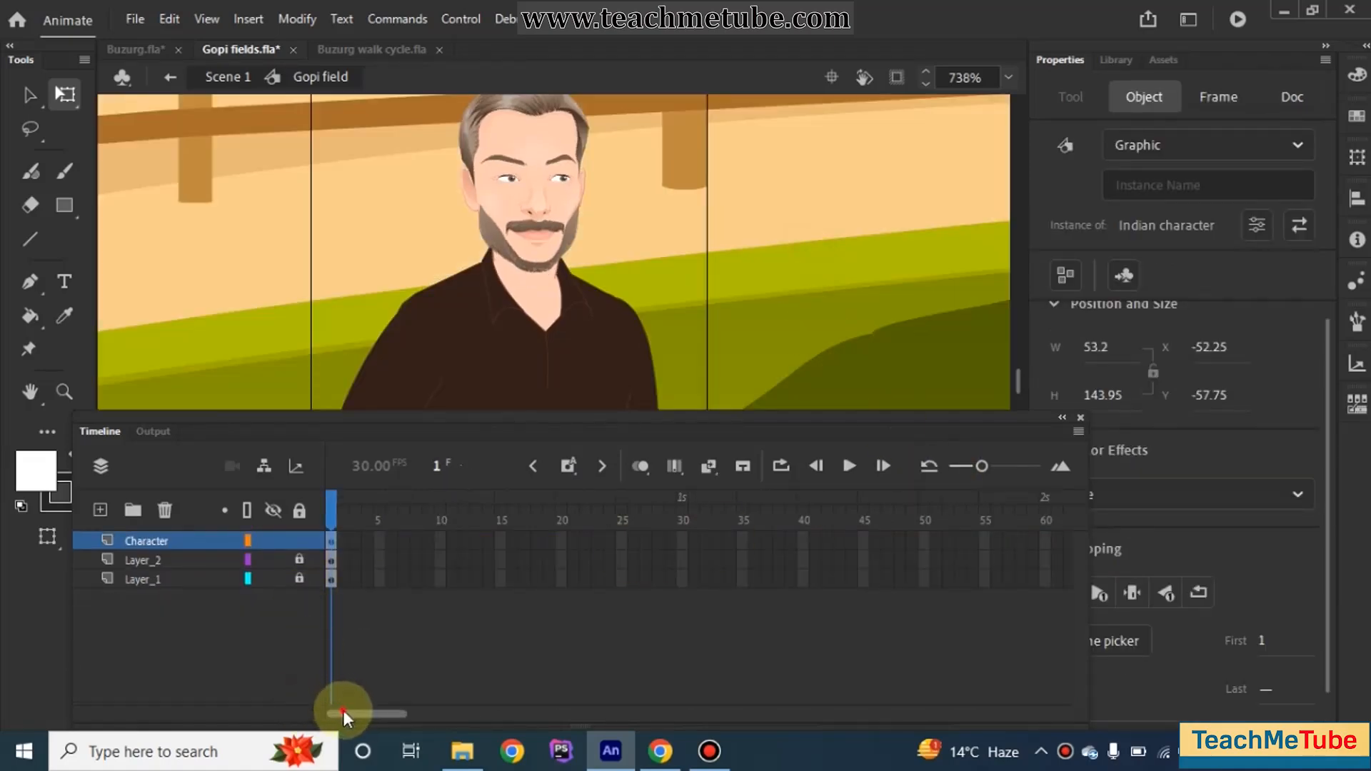
{"action": "left_click_drag", "start_coordinate": [342, 712], "coordinate": [687, 711]}
{"action": "left_click_drag", "start_coordinate": [692, 542], "coordinate": [695, 620]}
{"action": "left_click_drag", "start_coordinate": [671, 508], "coordinate": [692, 503]}
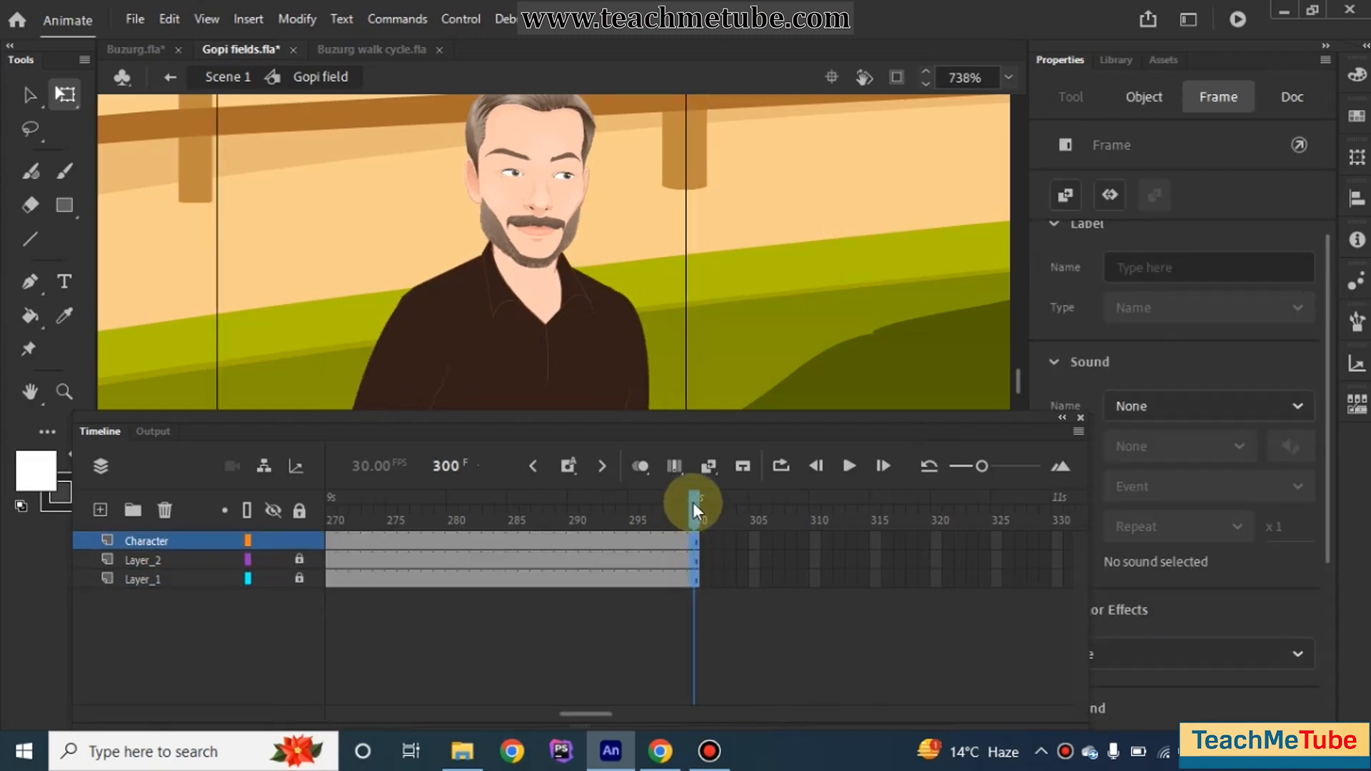
Step: Return to Scene 1 and play back the field scene with the walking character and the voice-over
{"action": "left_click", "coordinate": [737, 304]}
{"action": "double_click", "coordinate": [738, 306]}
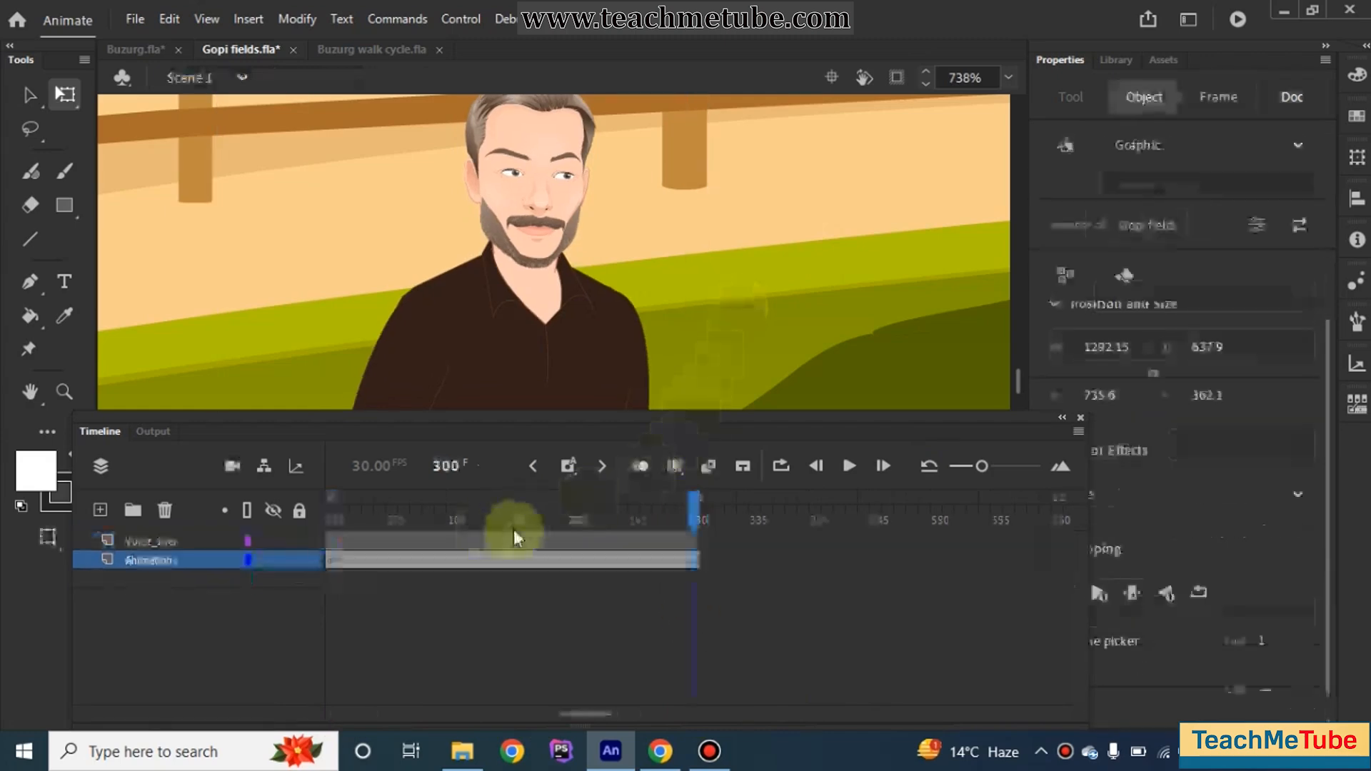
{"action": "scroll", "coordinate": [520, 268], "scroll_direction": "down", "scroll_amount": 7}
{"action": "scroll", "coordinate": [520, 269], "scroll_direction": "down", "scroll_amount": 6}
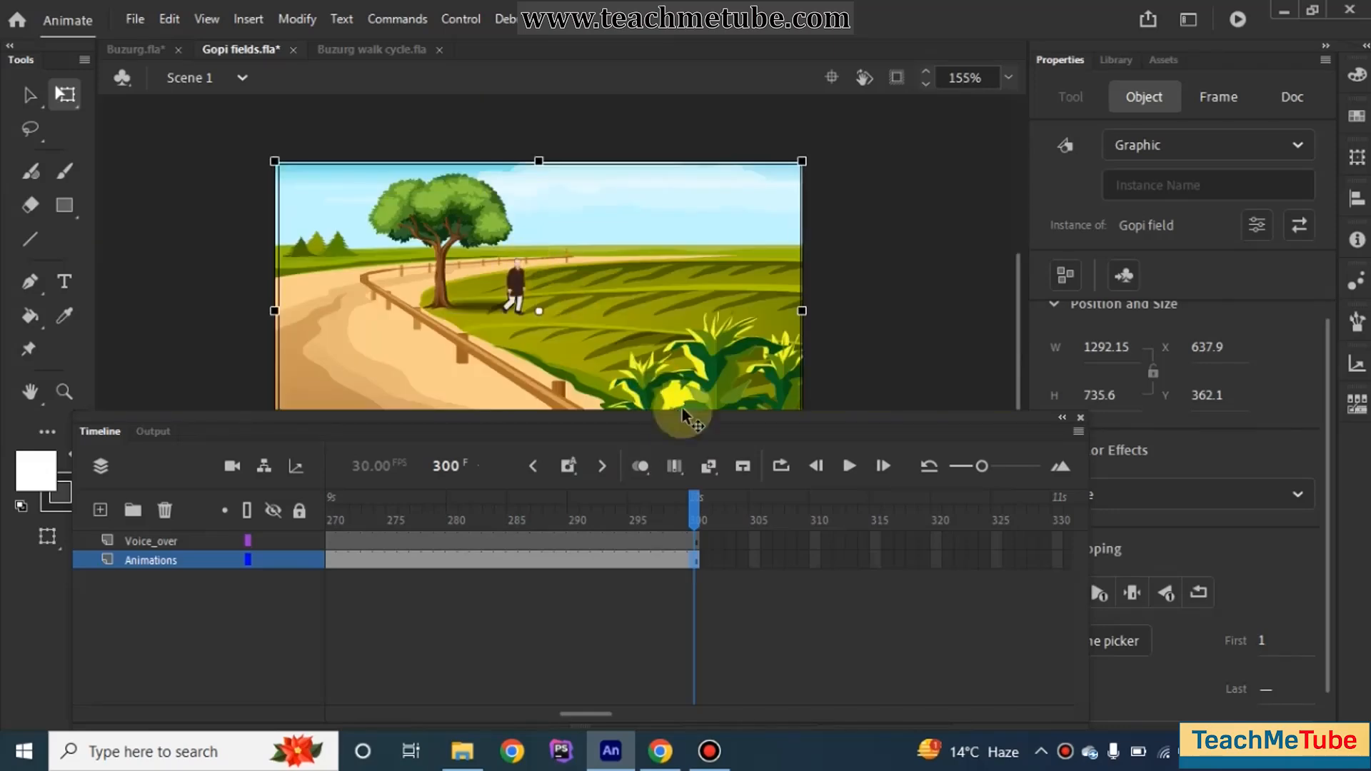
{"action": "scroll", "coordinate": [474, 303], "scroll_direction": "up", "scroll_amount": 3}
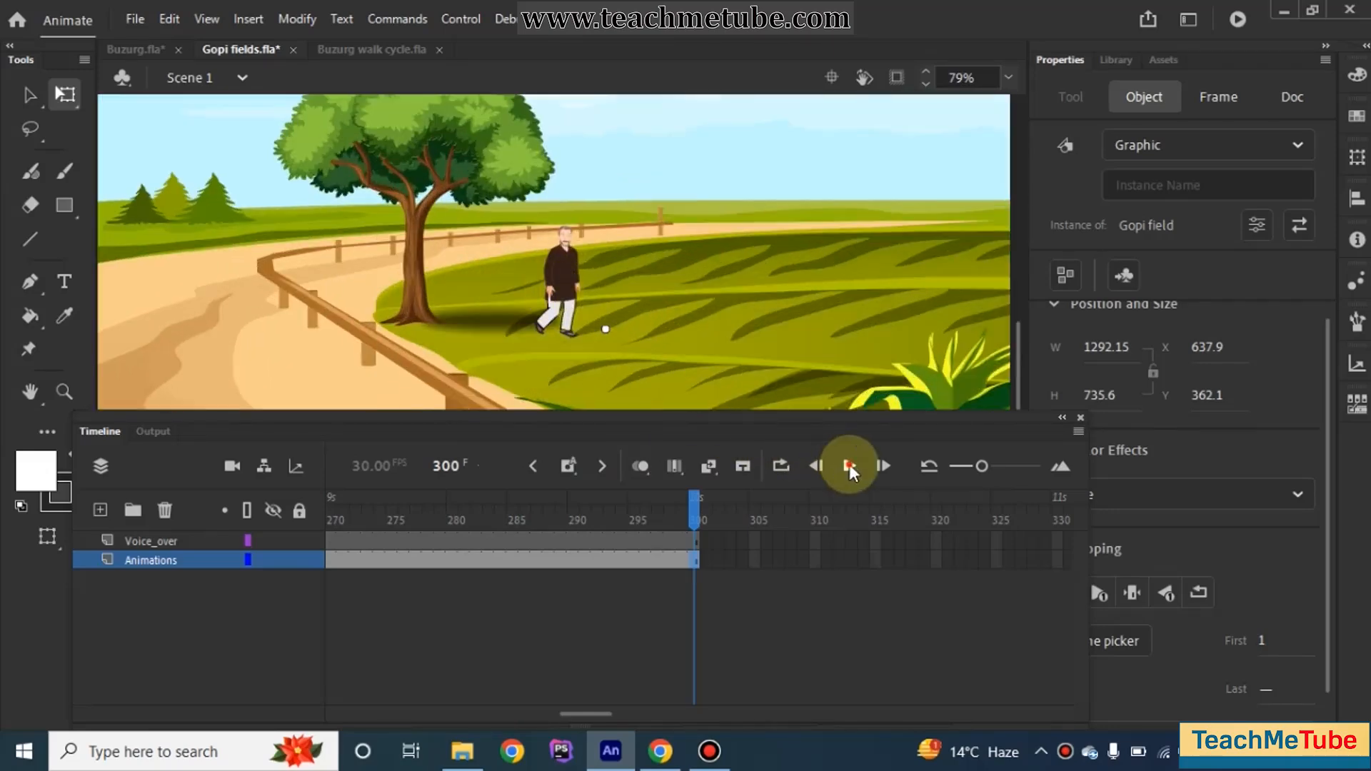
{"action": "left_click", "coordinate": [849, 464]}
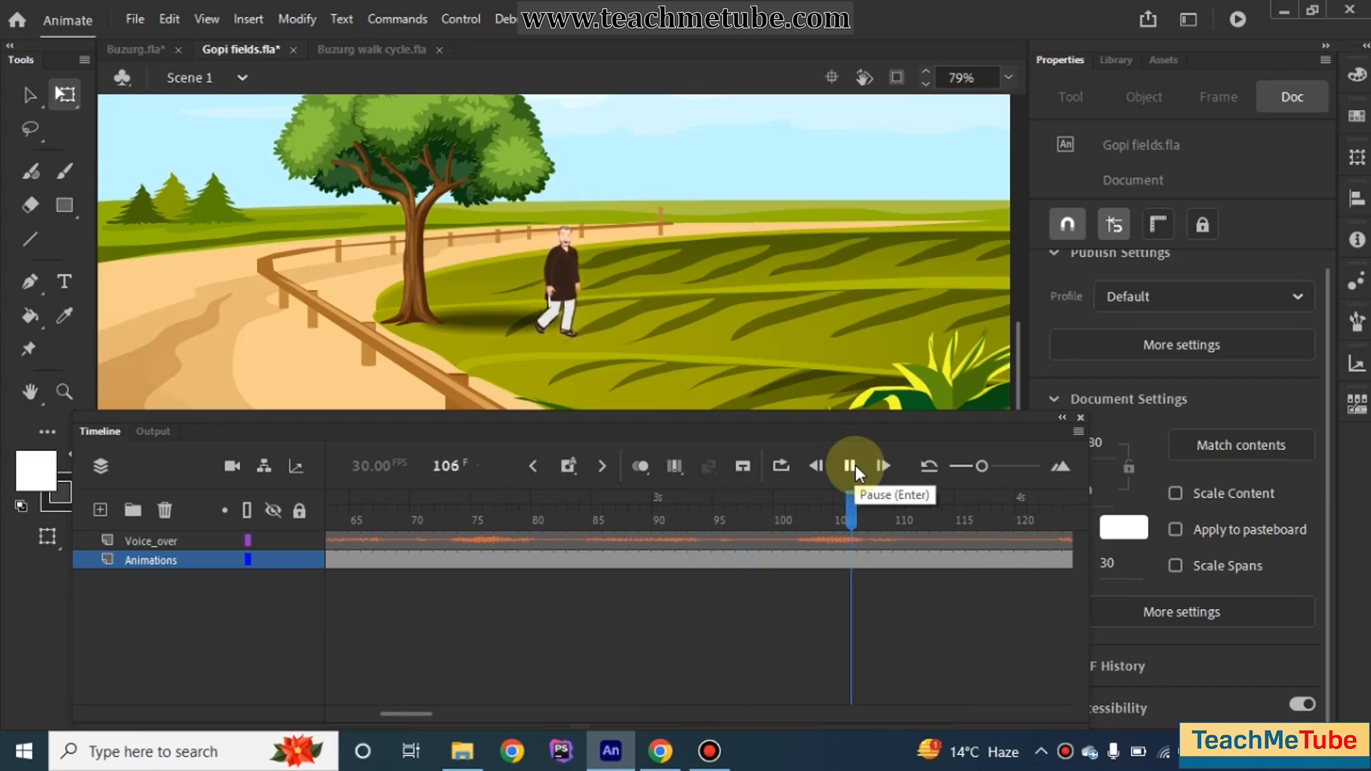
{"action": "left_click", "coordinate": [850, 465]}
Step: Locate the end of the voice-over in Scene 1, go to frame 240 and open the Gopi field symbol for editing
{"action": "scroll", "coordinate": [735, 556], "scroll_direction": "down", "scroll_amount": 5}
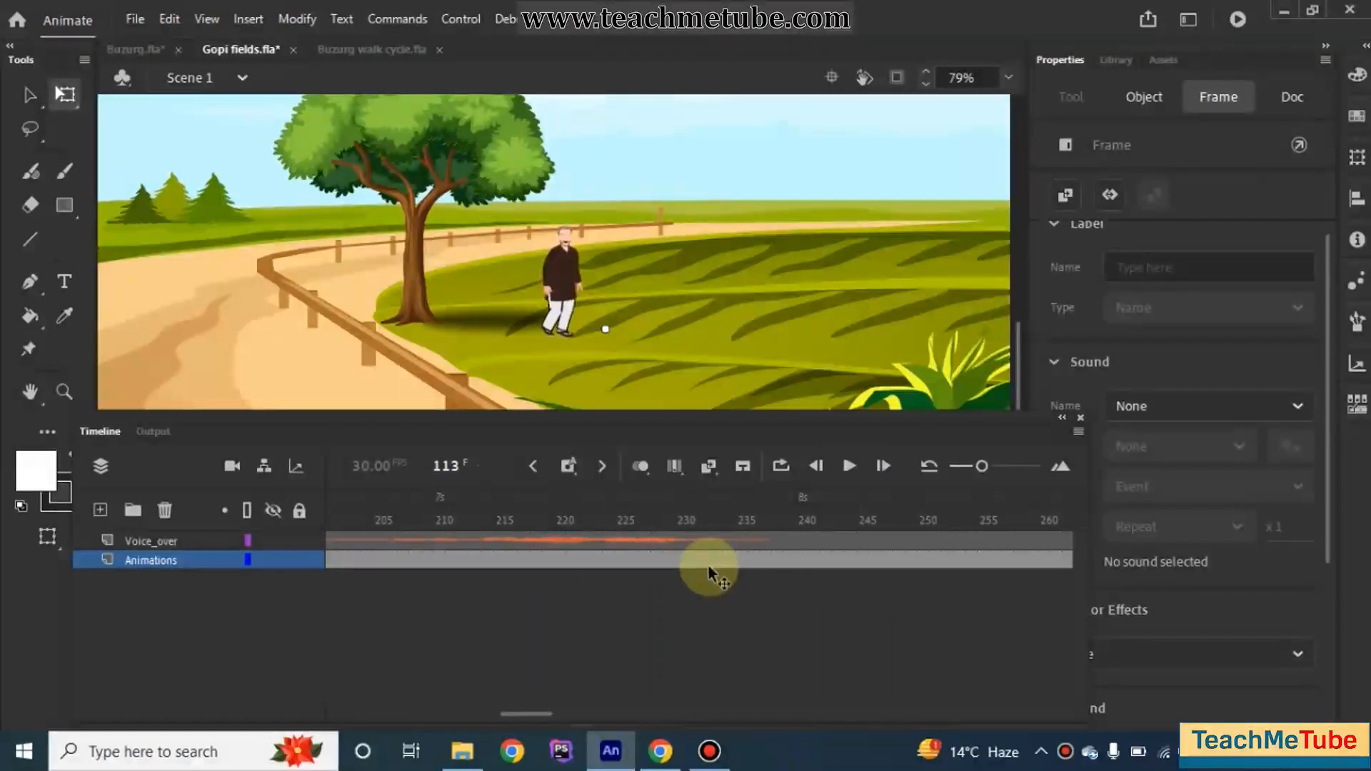
{"action": "left_click", "coordinate": [802, 560]}
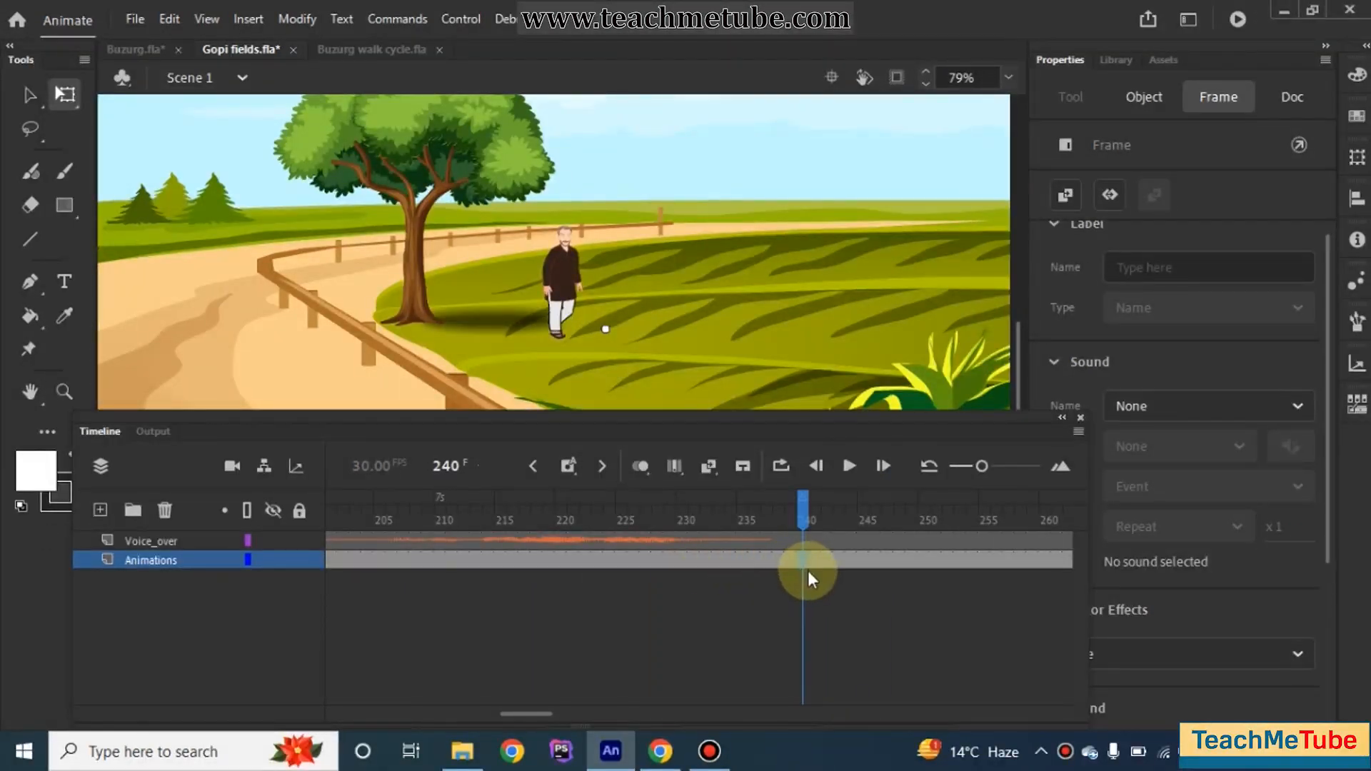
{"action": "left_click", "coordinate": [564, 268]}
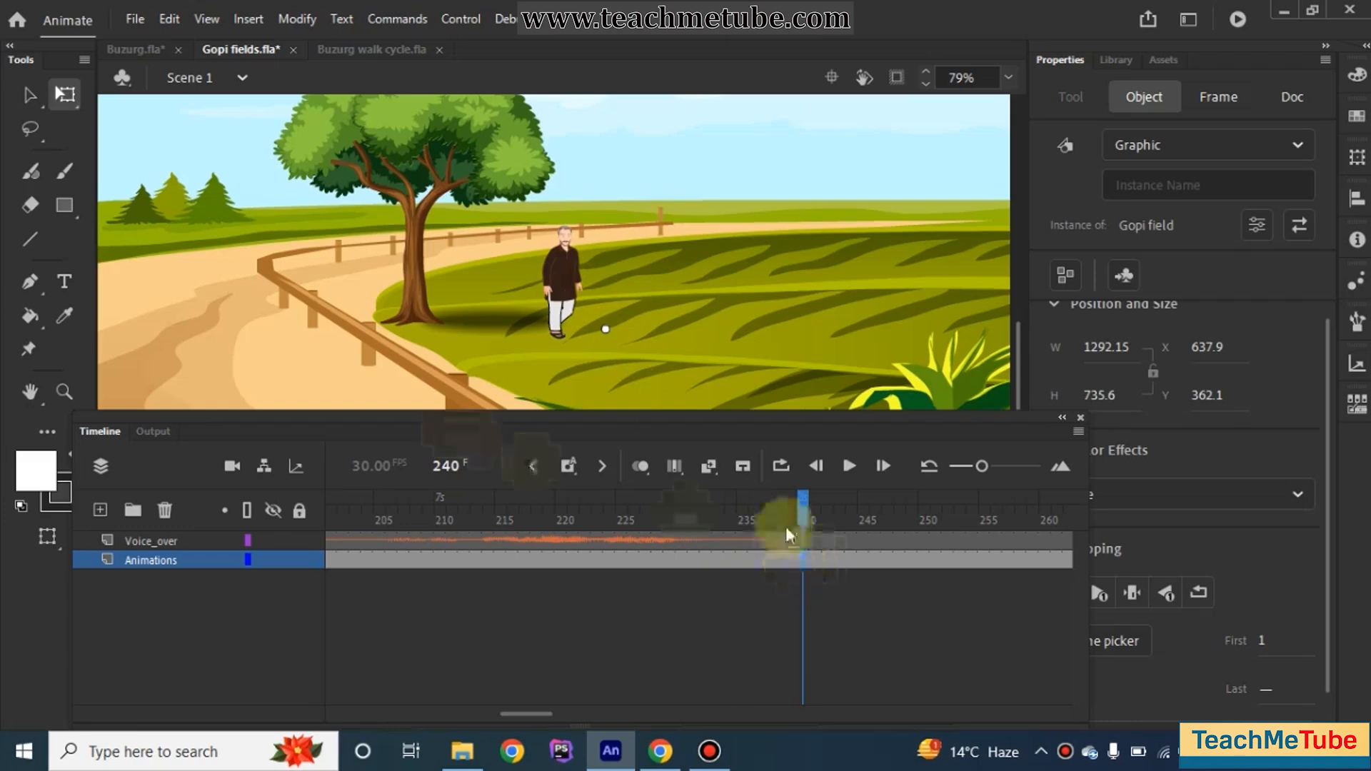
{"action": "left_click", "coordinate": [807, 564]}
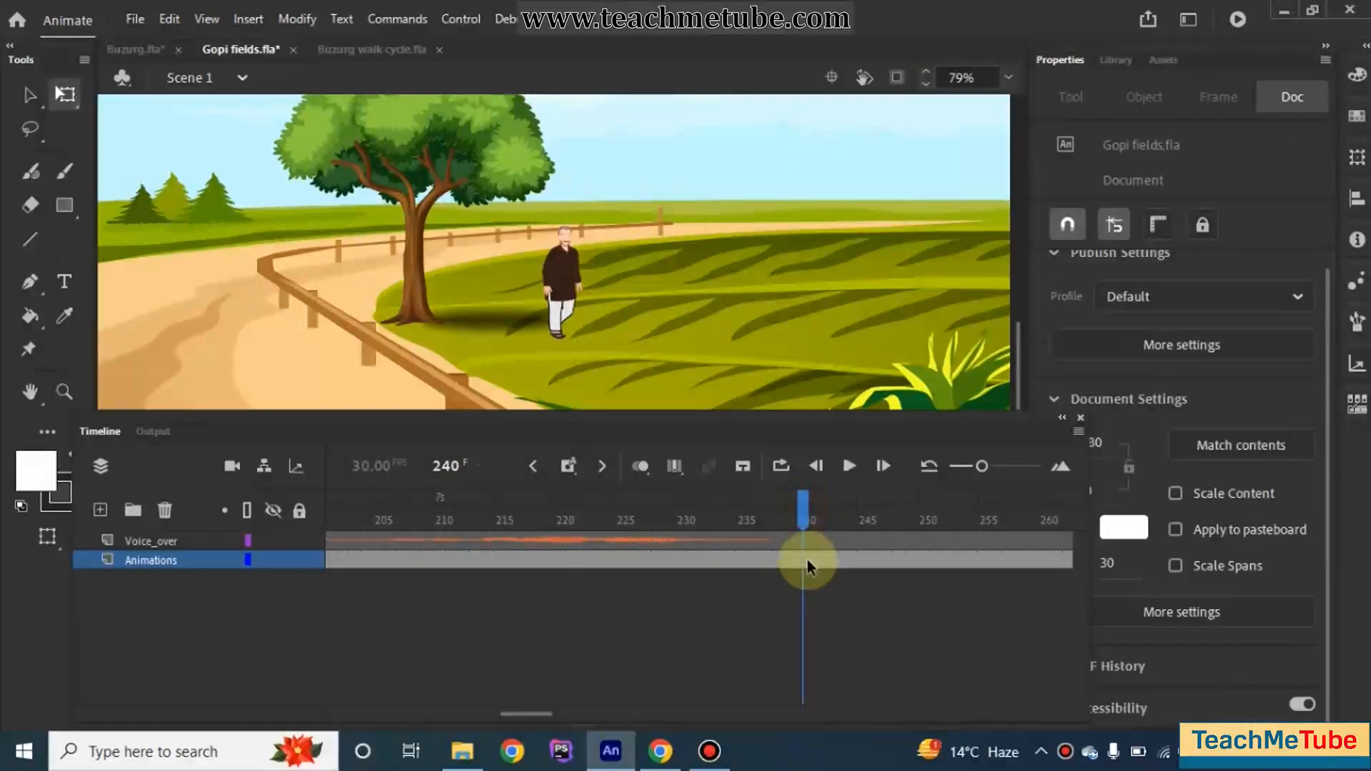
{"action": "double_click", "coordinate": [564, 272]}
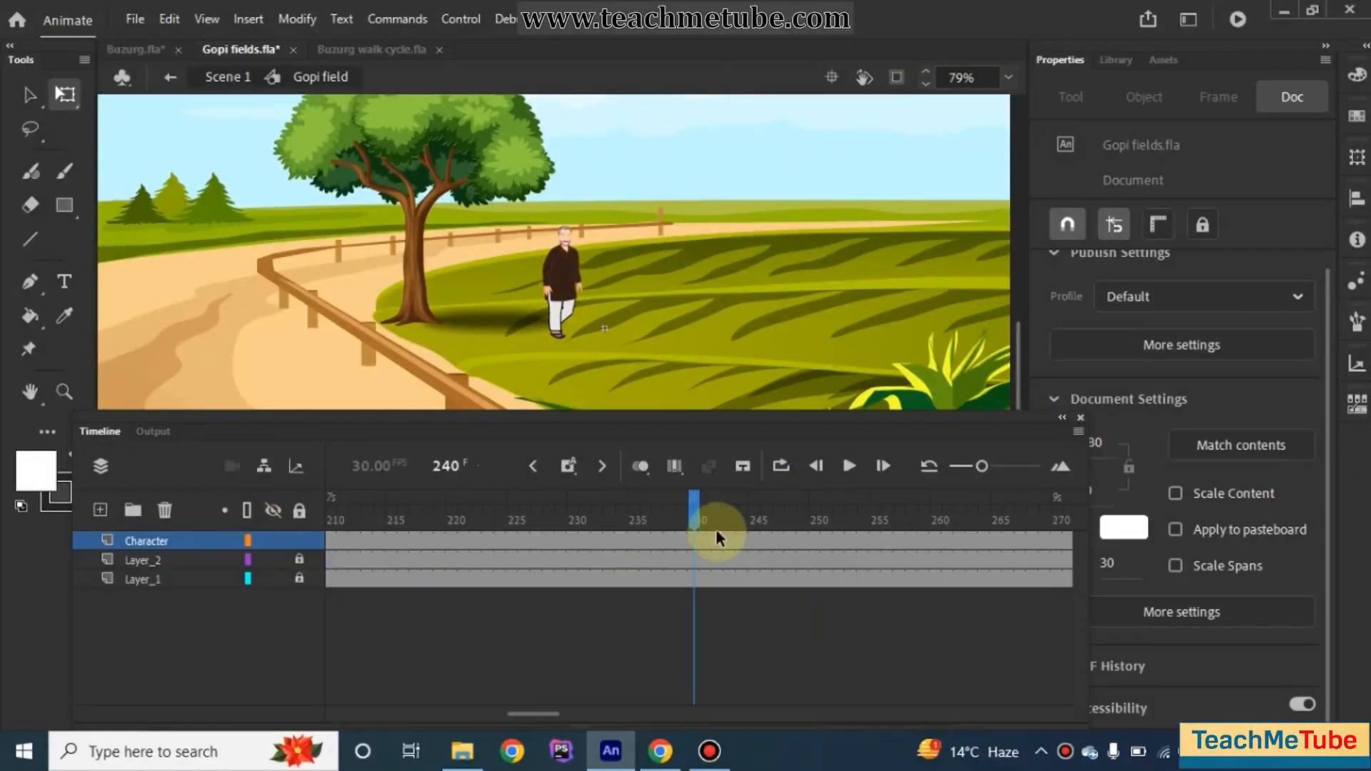
Step: Add a keyframe at frame 240 on the Character layer and move the character right to about X 321.9, Y -49.1
{"action": "left_click", "coordinate": [695, 544]}
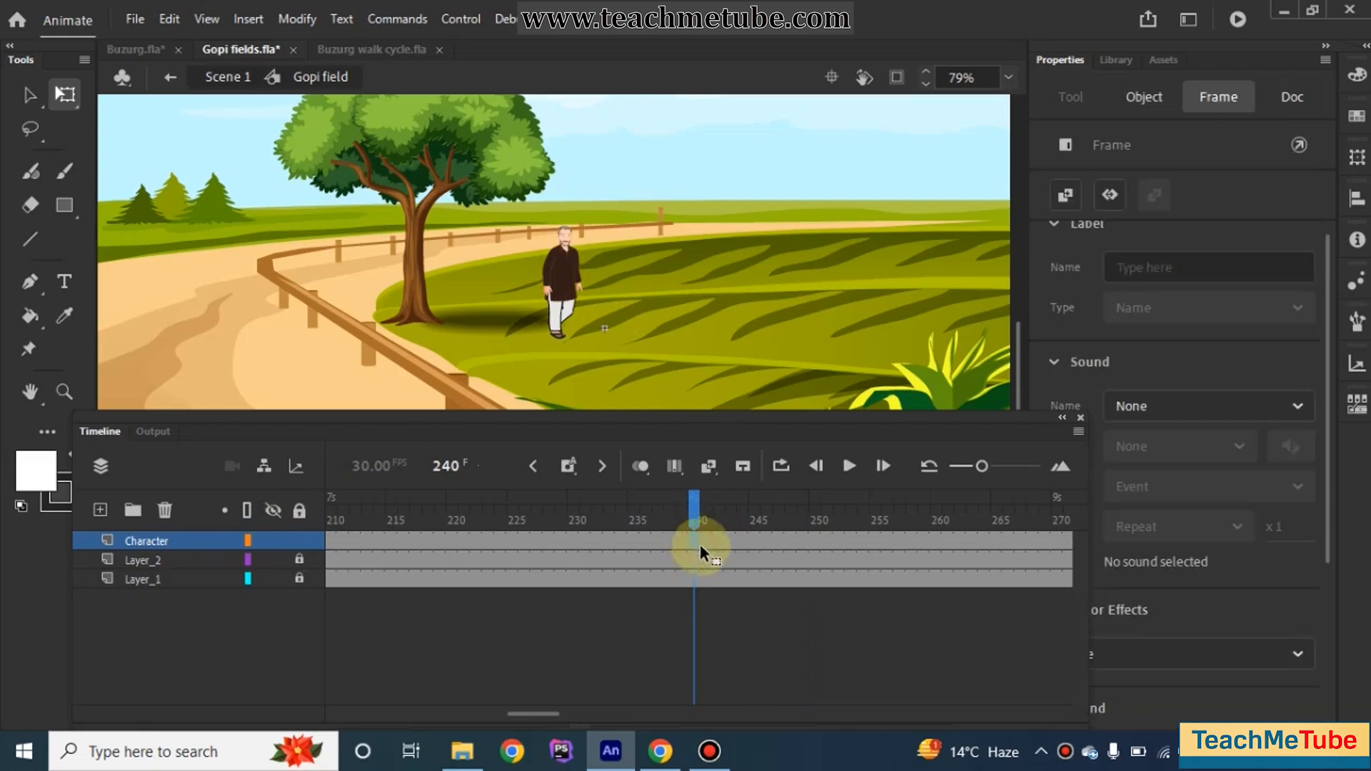
{"action": "left_click", "coordinate": [576, 267]}
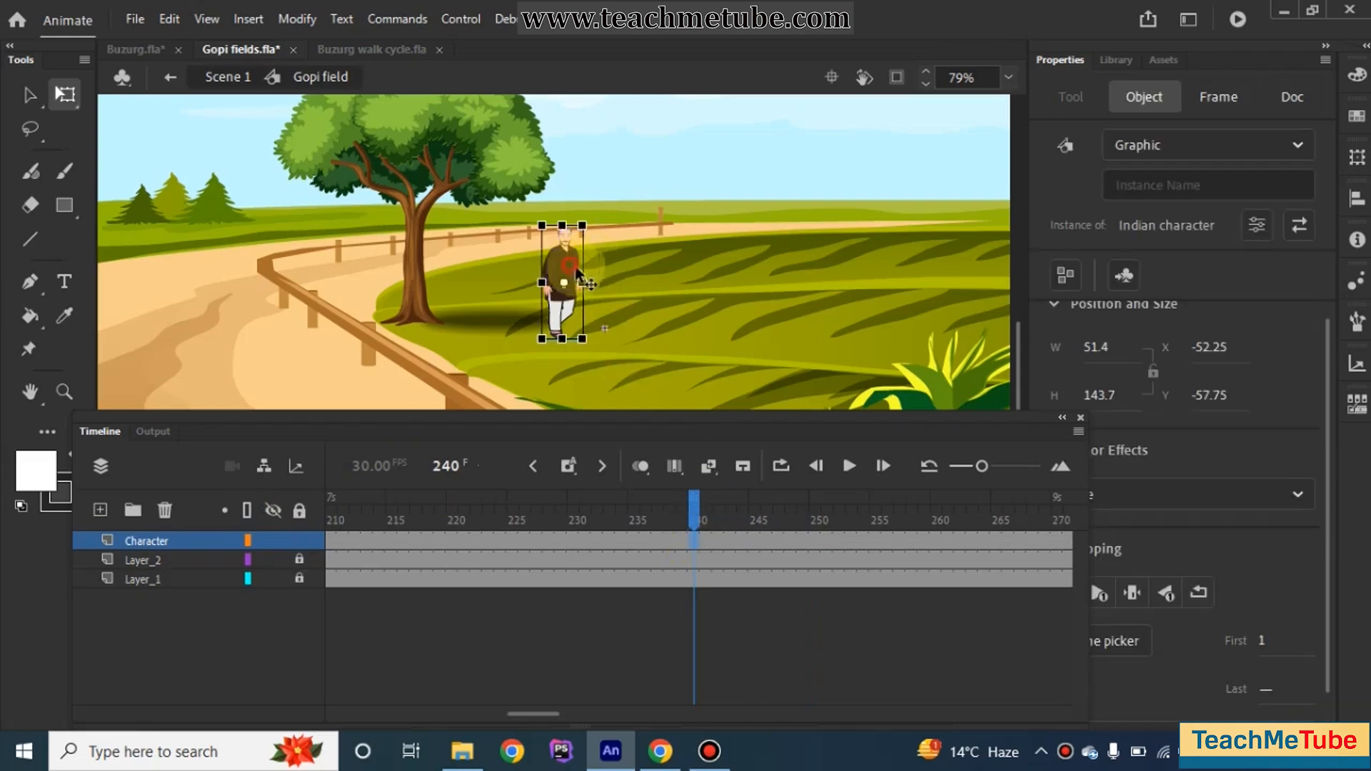
{"action": "mouse_move", "coordinate": [576, 271]}
{"action": "left_mouse_down"}
{"action": "mouse_move", "coordinate": [670, 260]}
{"action": "mouse_move", "coordinate": [872, 282]}
{"action": "left_mouse_up"}
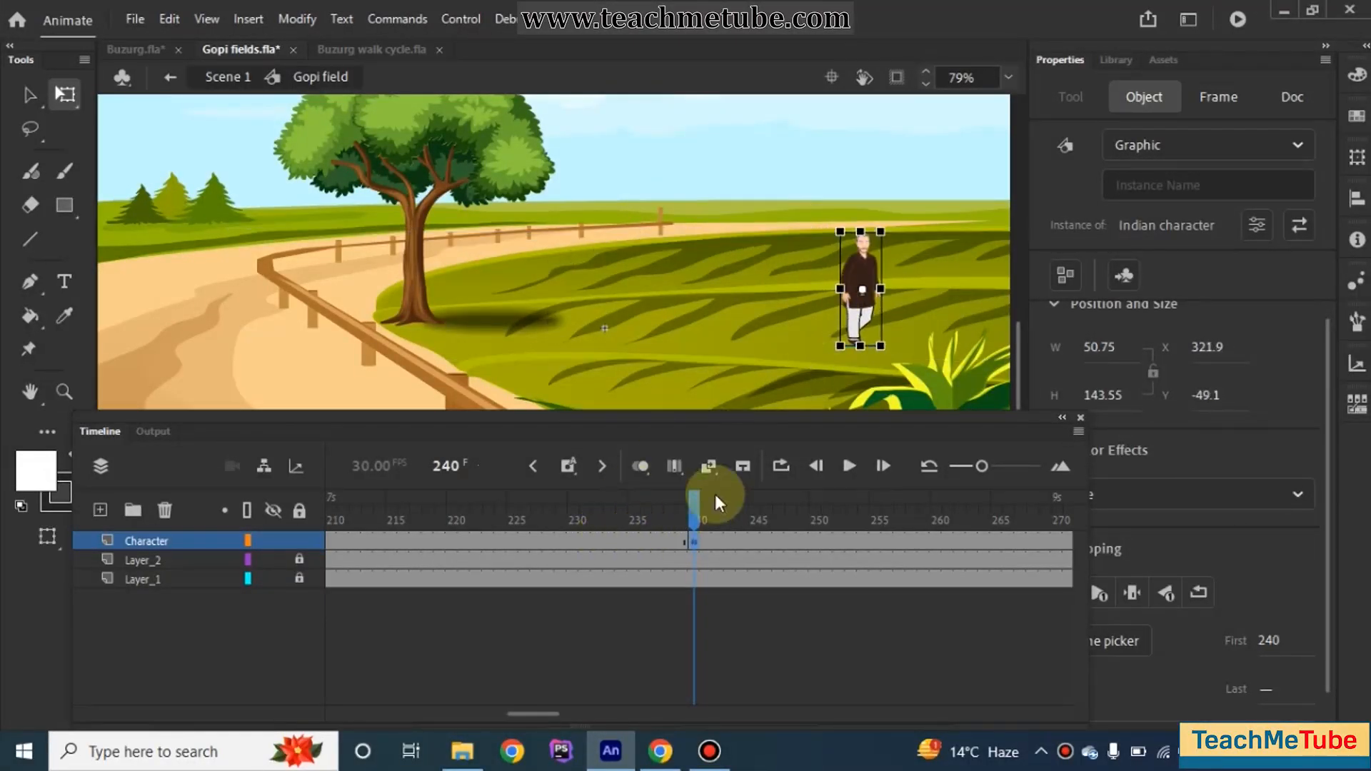
Step: Check the character's position past frame 240 and create a classic tween on the Character layer leading up to that keyframe
{"action": "left_click_drag", "start_coordinate": [696, 507], "coordinate": [1008, 503]}
{"action": "left_click", "coordinate": [607, 539]}
{"action": "right_click", "coordinate": [601, 541]}
{"action": "left_click", "coordinate": [703, 144]}
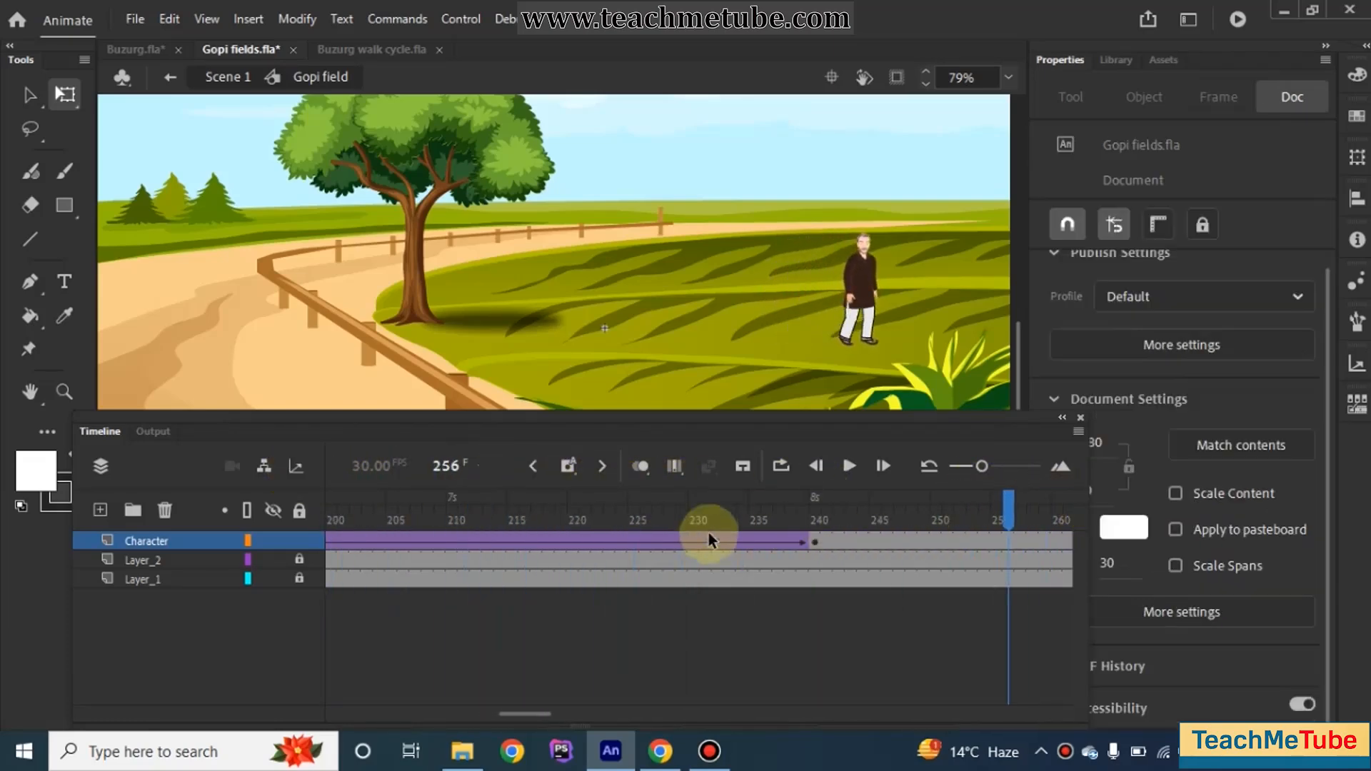
Step: Remove the Character layer's classic tween and clear its keyframe at frame 240
{"action": "left_click", "coordinate": [710, 537]}
{"action": "right_click", "coordinate": [713, 535]}
{"action": "left_click", "coordinate": [819, 146]}
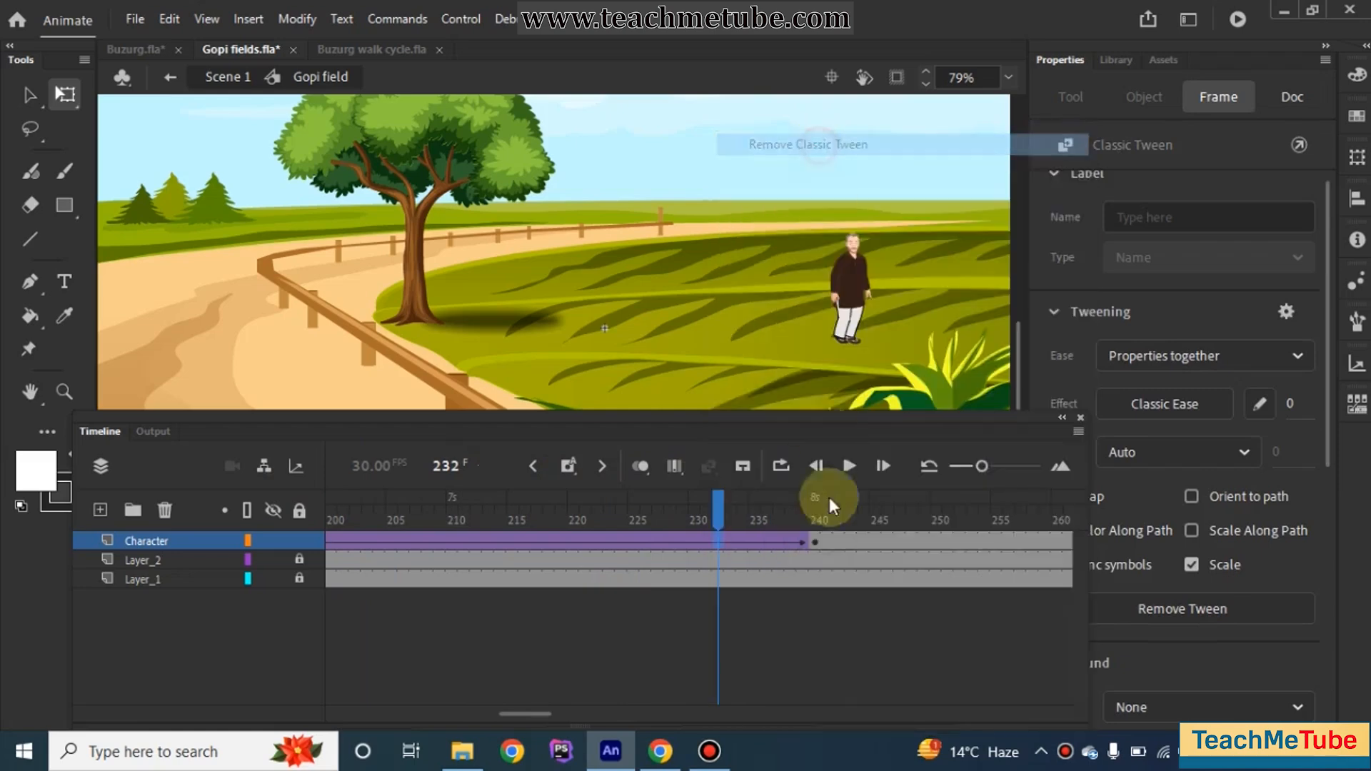
{"action": "left_click", "coordinate": [817, 541]}
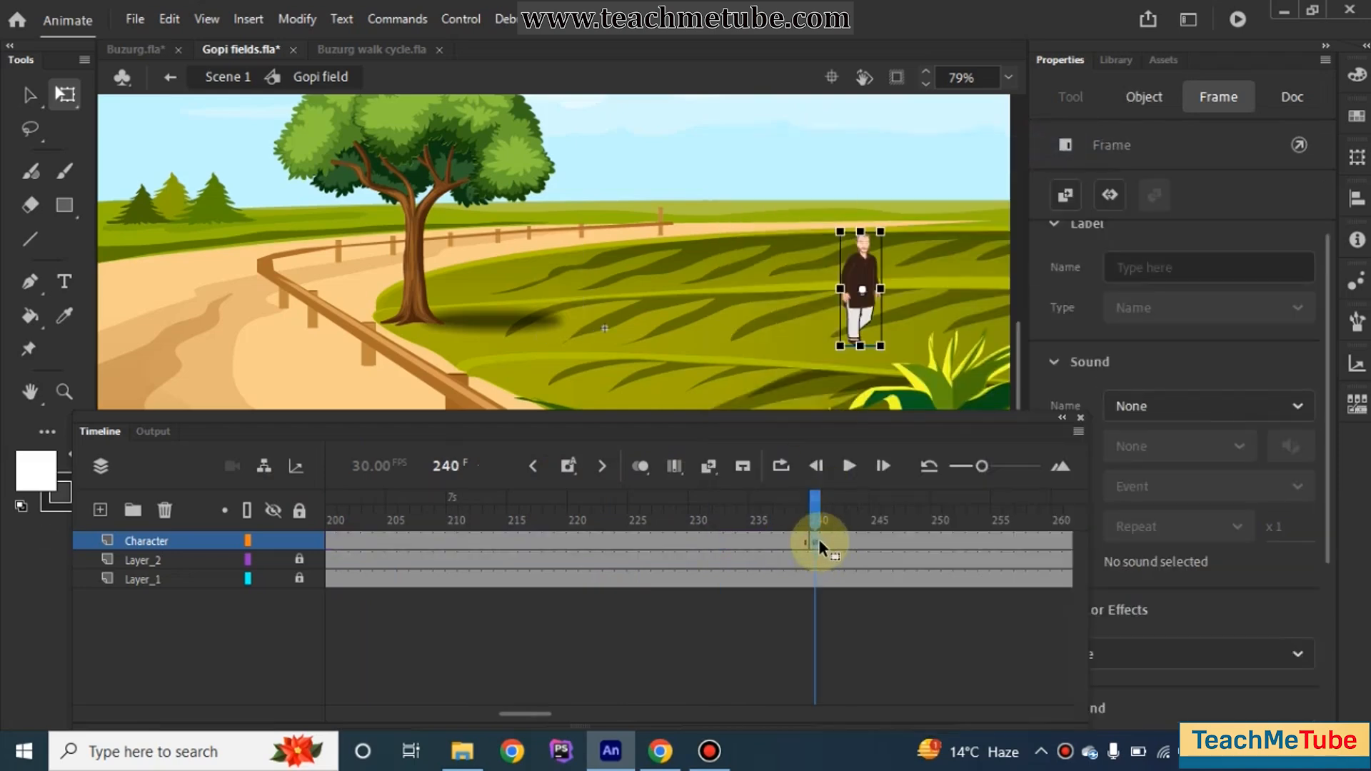
{"action": "key", "text": "shift+F6"}
Step: Add a keyframe at frame 300 on the Character layer and shift the character horizontally right, just past the end of the fence
{"action": "scroll", "coordinate": [812, 556], "scroll_direction": "right", "scroll_amount": 5}
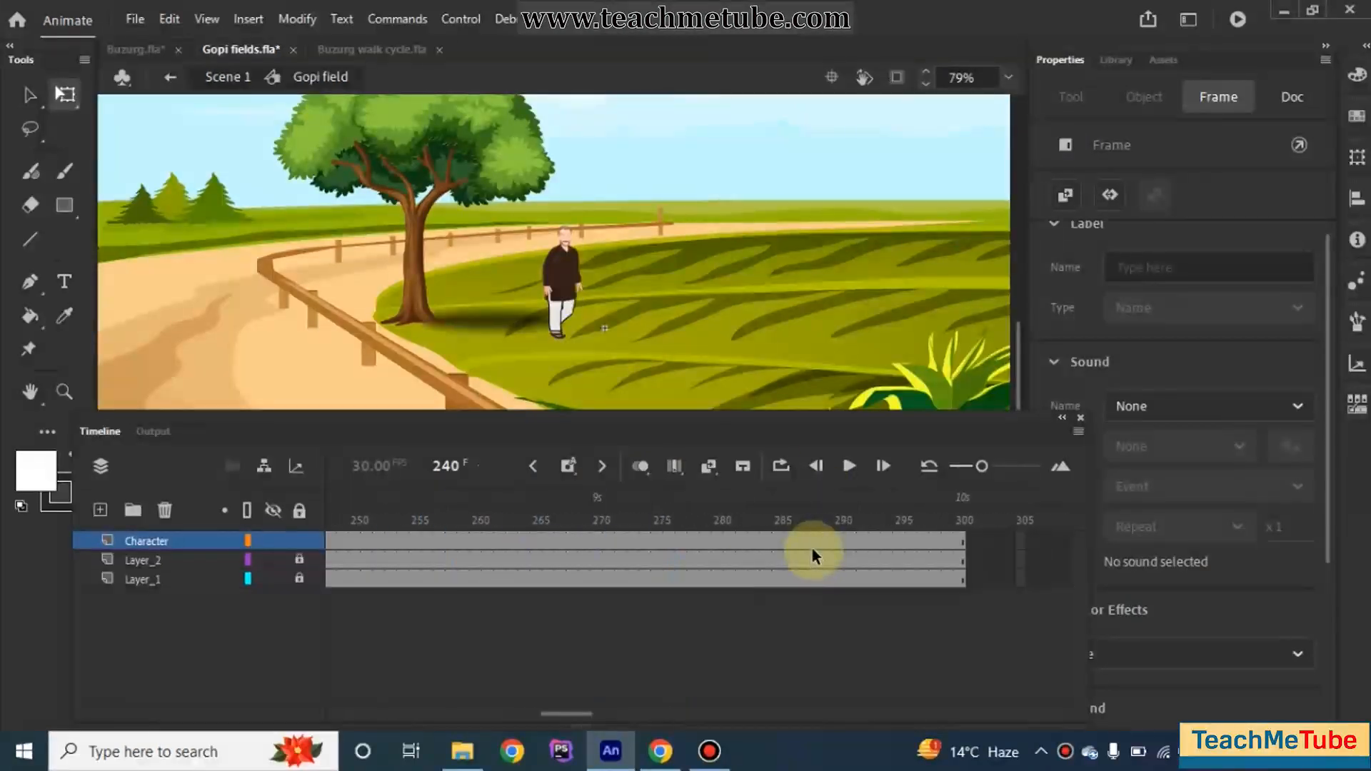
{"action": "left_click", "coordinate": [960, 539]}
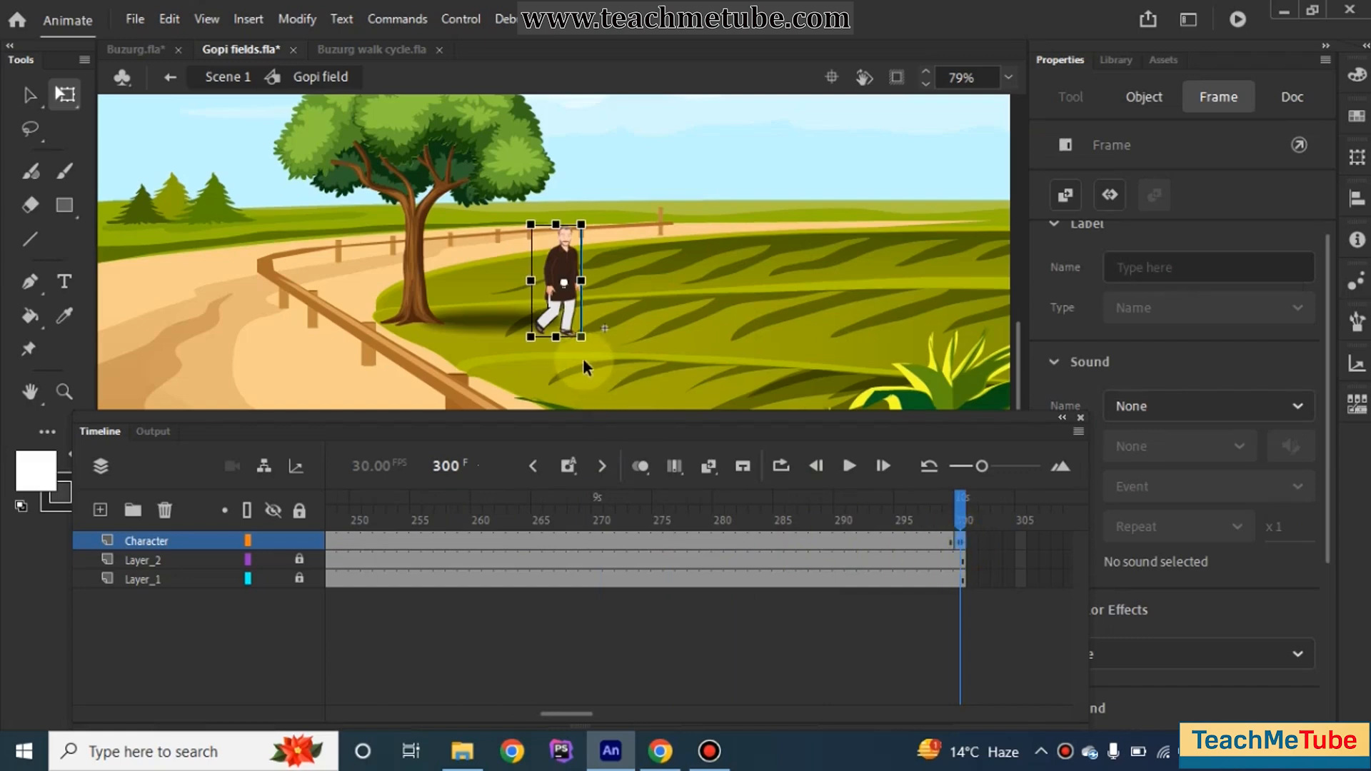
{"action": "key", "text": "shift+Right"}
{"action": "key", "text": "shift+Right"}
{"action": "key", "text": "shift+Right"}
{"action": "key", "text": "shift+Right"}
{"action": "key", "text": "shift+Right"}
{"action": "key", "text": "shift+Right"}
{"action": "key", "text": "shift+Right"}
{"action": "key", "text": "shift+Right"}
{"action": "key", "text": "shift+Right"}
{"action": "key", "text": "shift+Right"}
{"action": "key", "text": "shift+Right"}
{"action": "key", "text": "shift+Right"}
{"action": "key", "text": "shift+Right"}
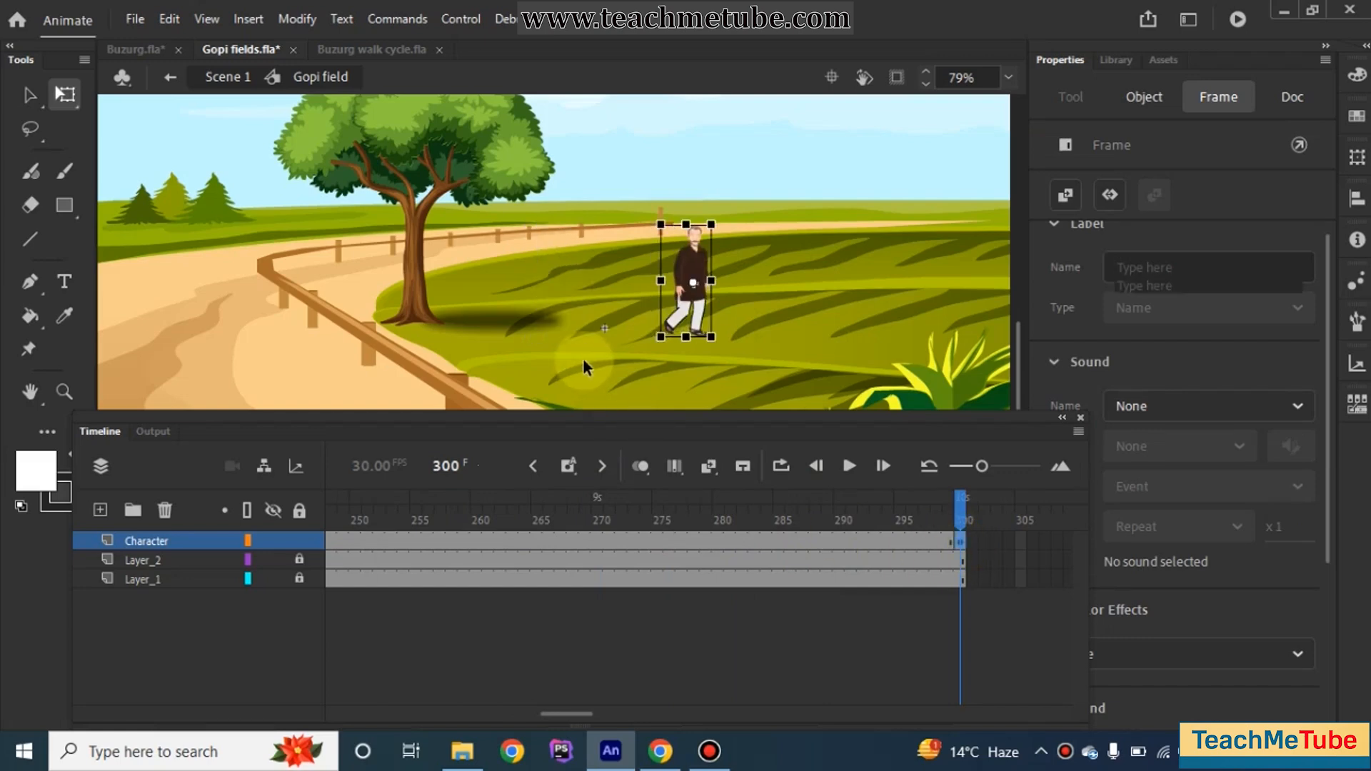
{"action": "key", "text": "shift+Right"}
{"action": "key", "text": "shift+Right"}
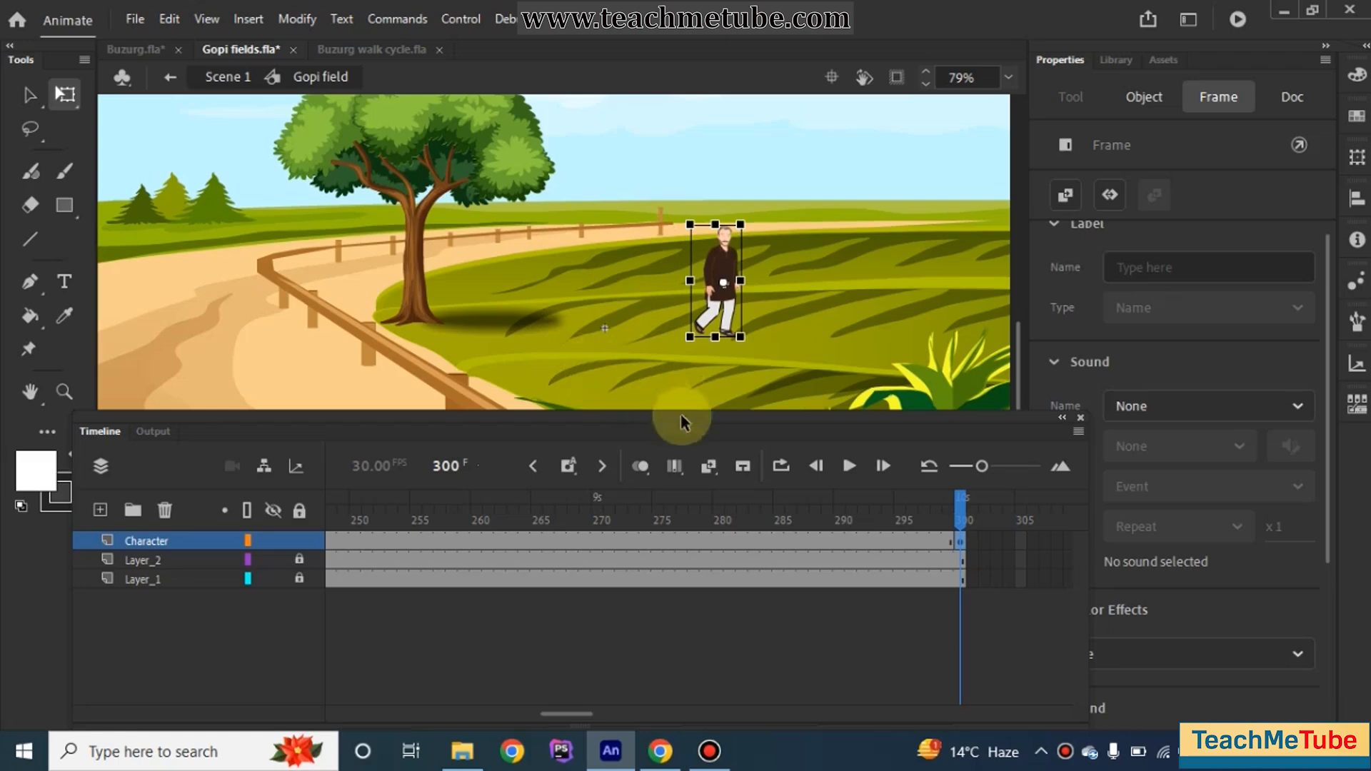
Step: Create a classic tween on the Character layer up to frame 300 and play back the character's walk across the field
{"action": "left_click", "coordinate": [801, 540]}
{"action": "left_click", "coordinate": [713, 464]}
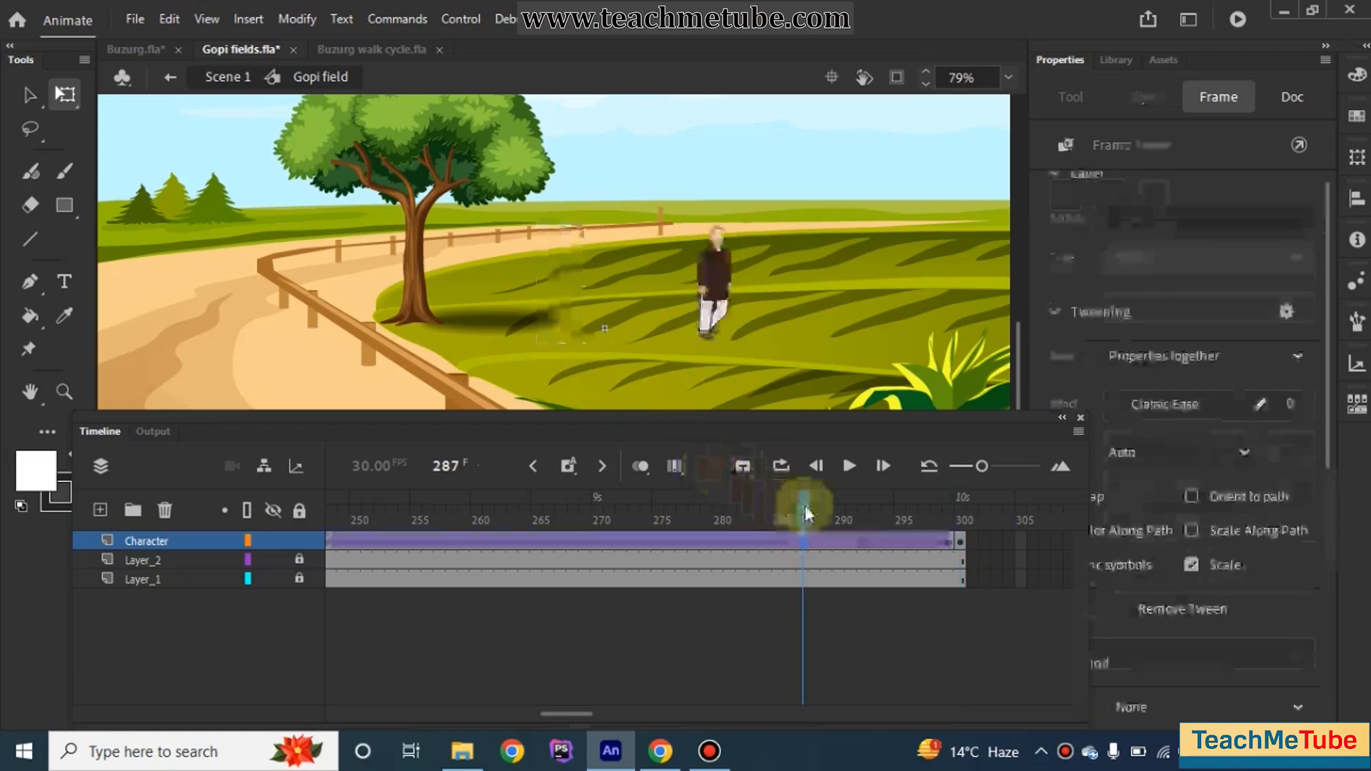
{"action": "left_click_drag", "start_coordinate": [804, 504], "coordinate": [960, 504]}
{"action": "left_click", "coordinate": [851, 467]}
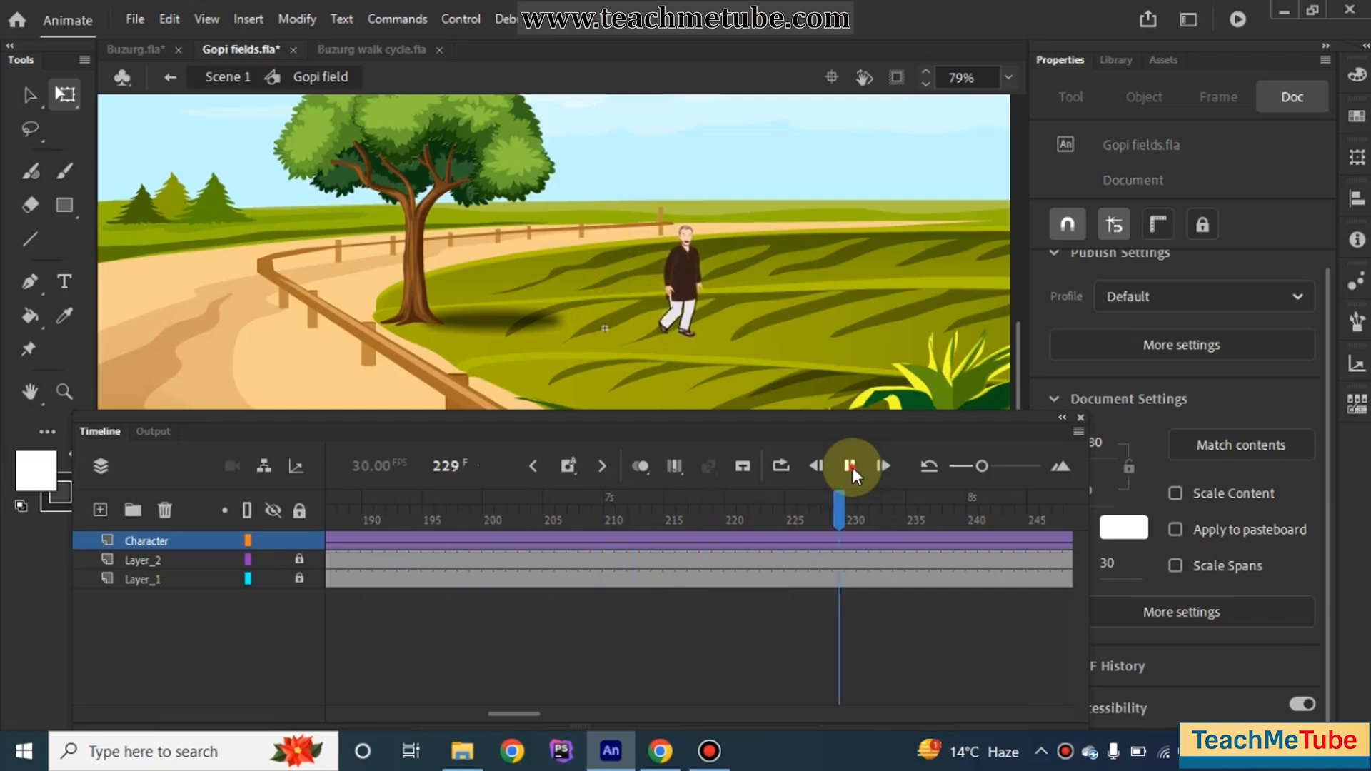
{"action": "left_click", "coordinate": [850, 466]}
Step: Return to Scene 1, test the movie with the voice-over, close the preview and go back to frame 1
{"action": "scroll", "coordinate": [319, 324], "scroll_direction": "down", "scroll_amount": 5}
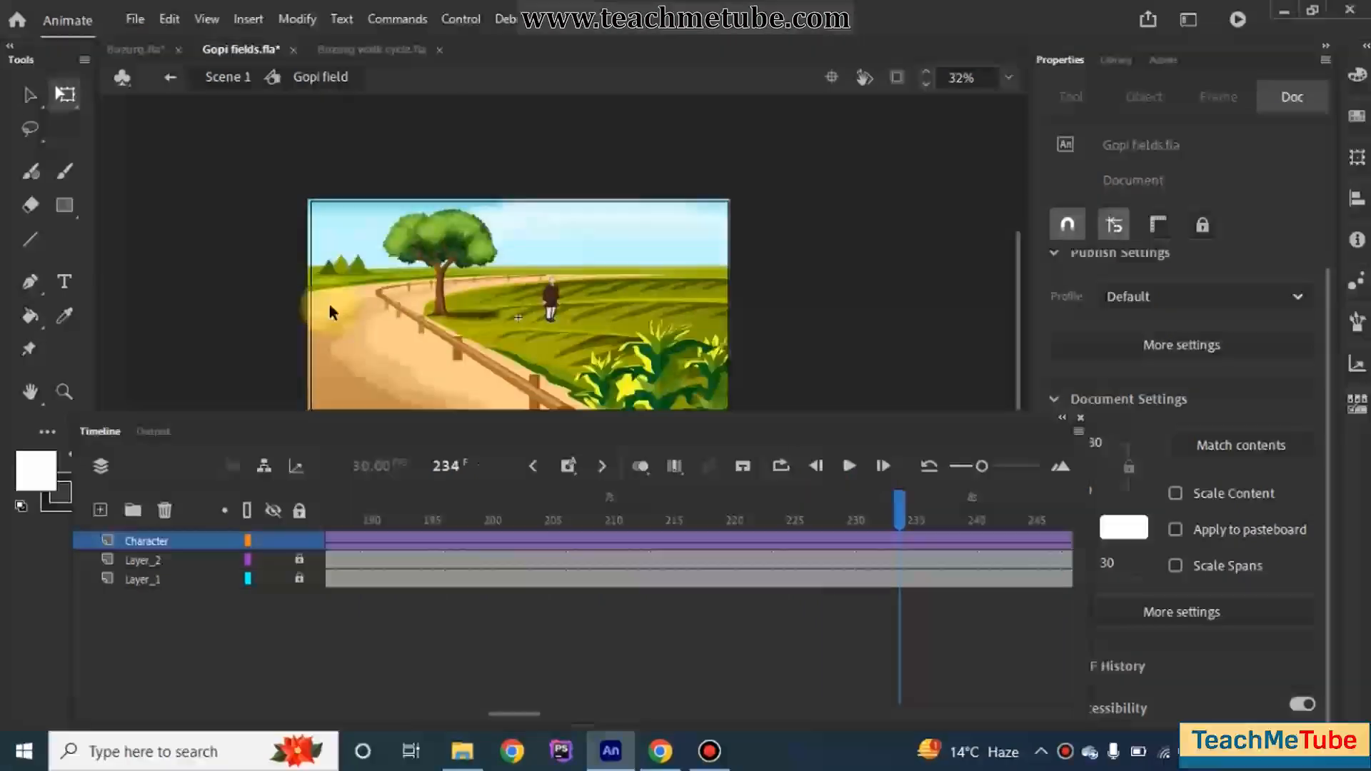
{"action": "double_click", "coordinate": [254, 269]}
{"action": "scroll", "coordinate": [491, 548], "scroll_direction": "left", "scroll_amount": 10}
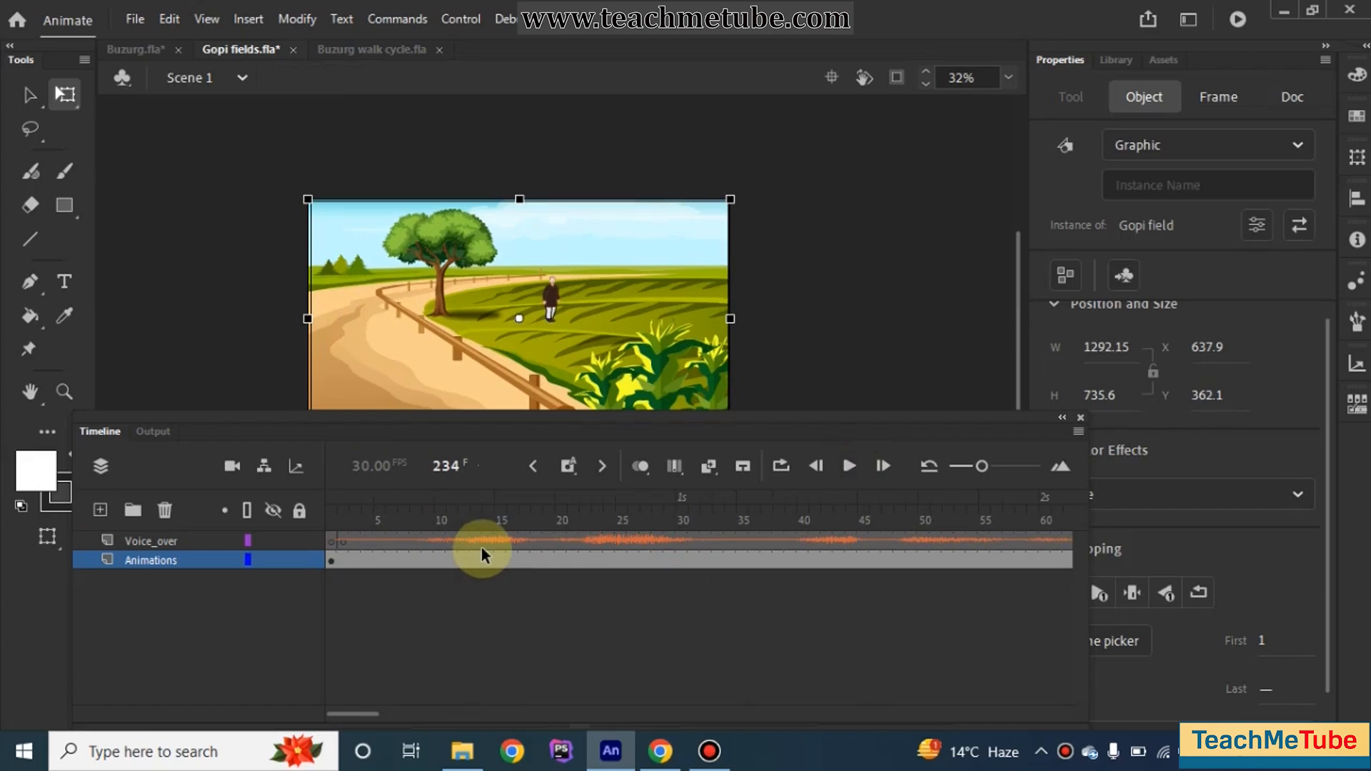
{"action": "key", "text": "ctrl+Return"}
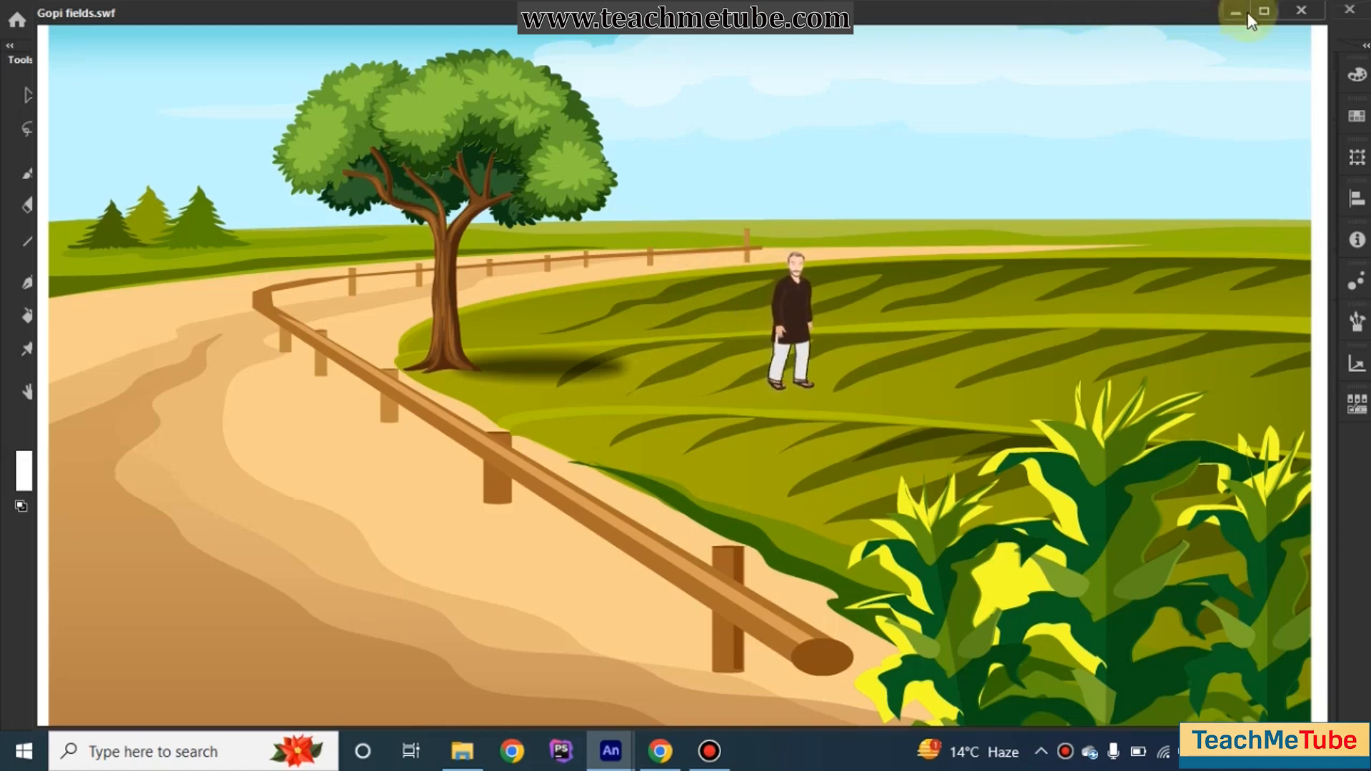
{"action": "left_click", "coordinate": [1301, 10]}
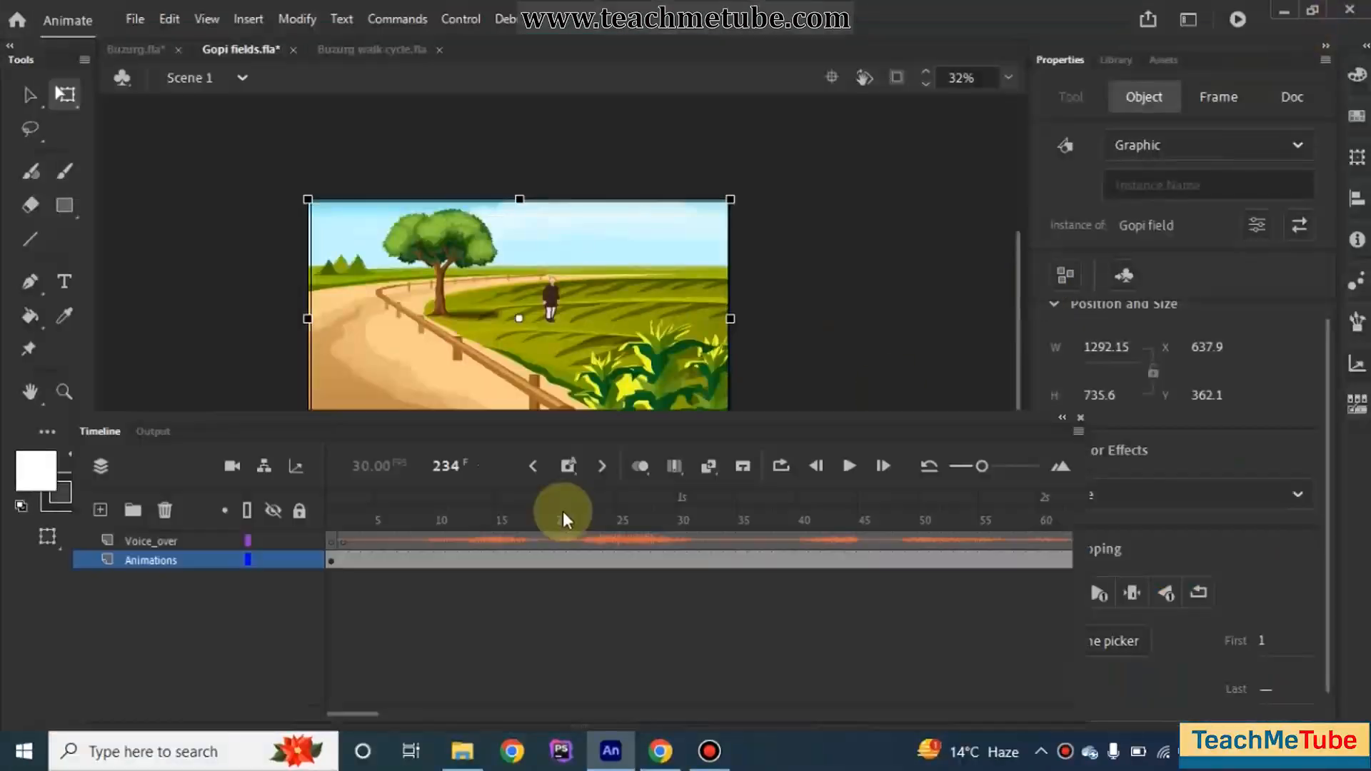
{"action": "left_click", "coordinate": [332, 512]}
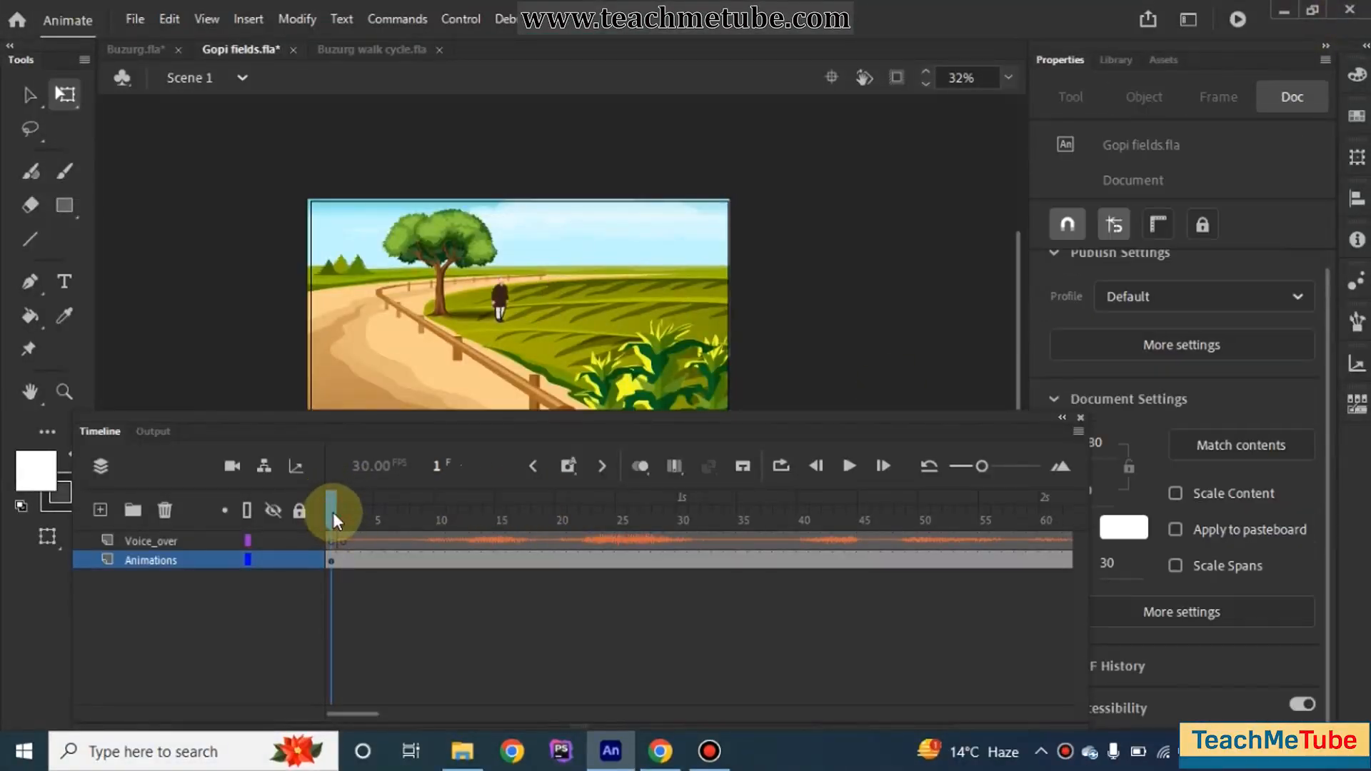